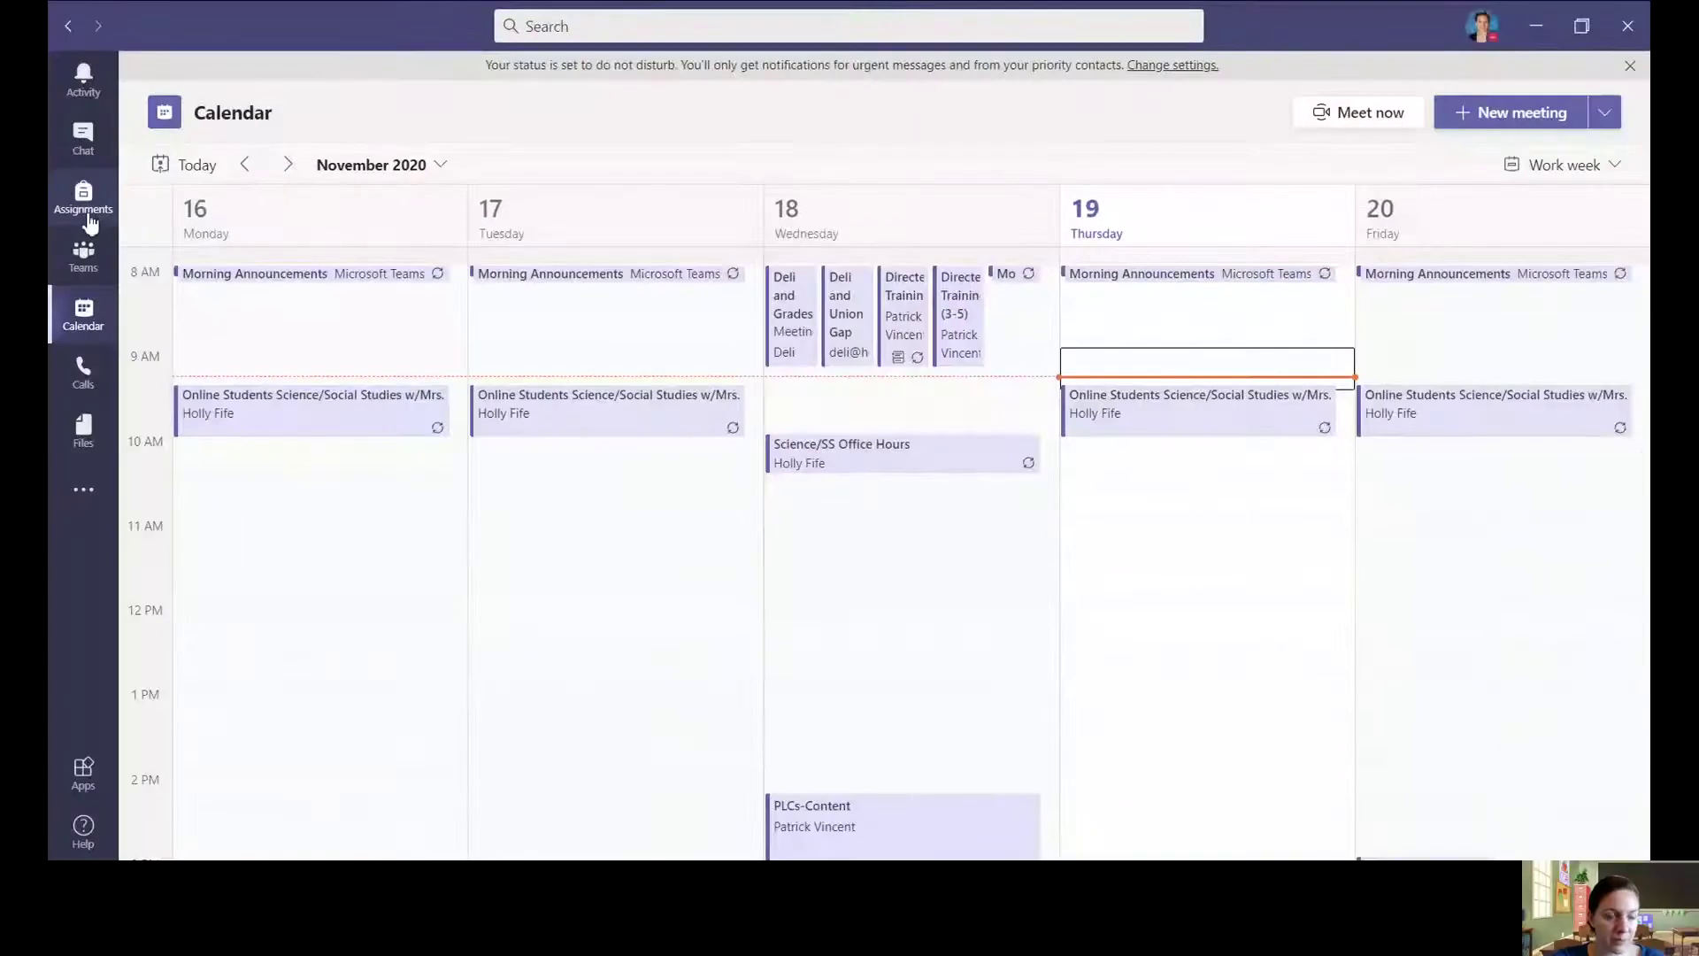
# Switch from the Teams calendar to the Assignments page.
pyautogui.click(101, 211)
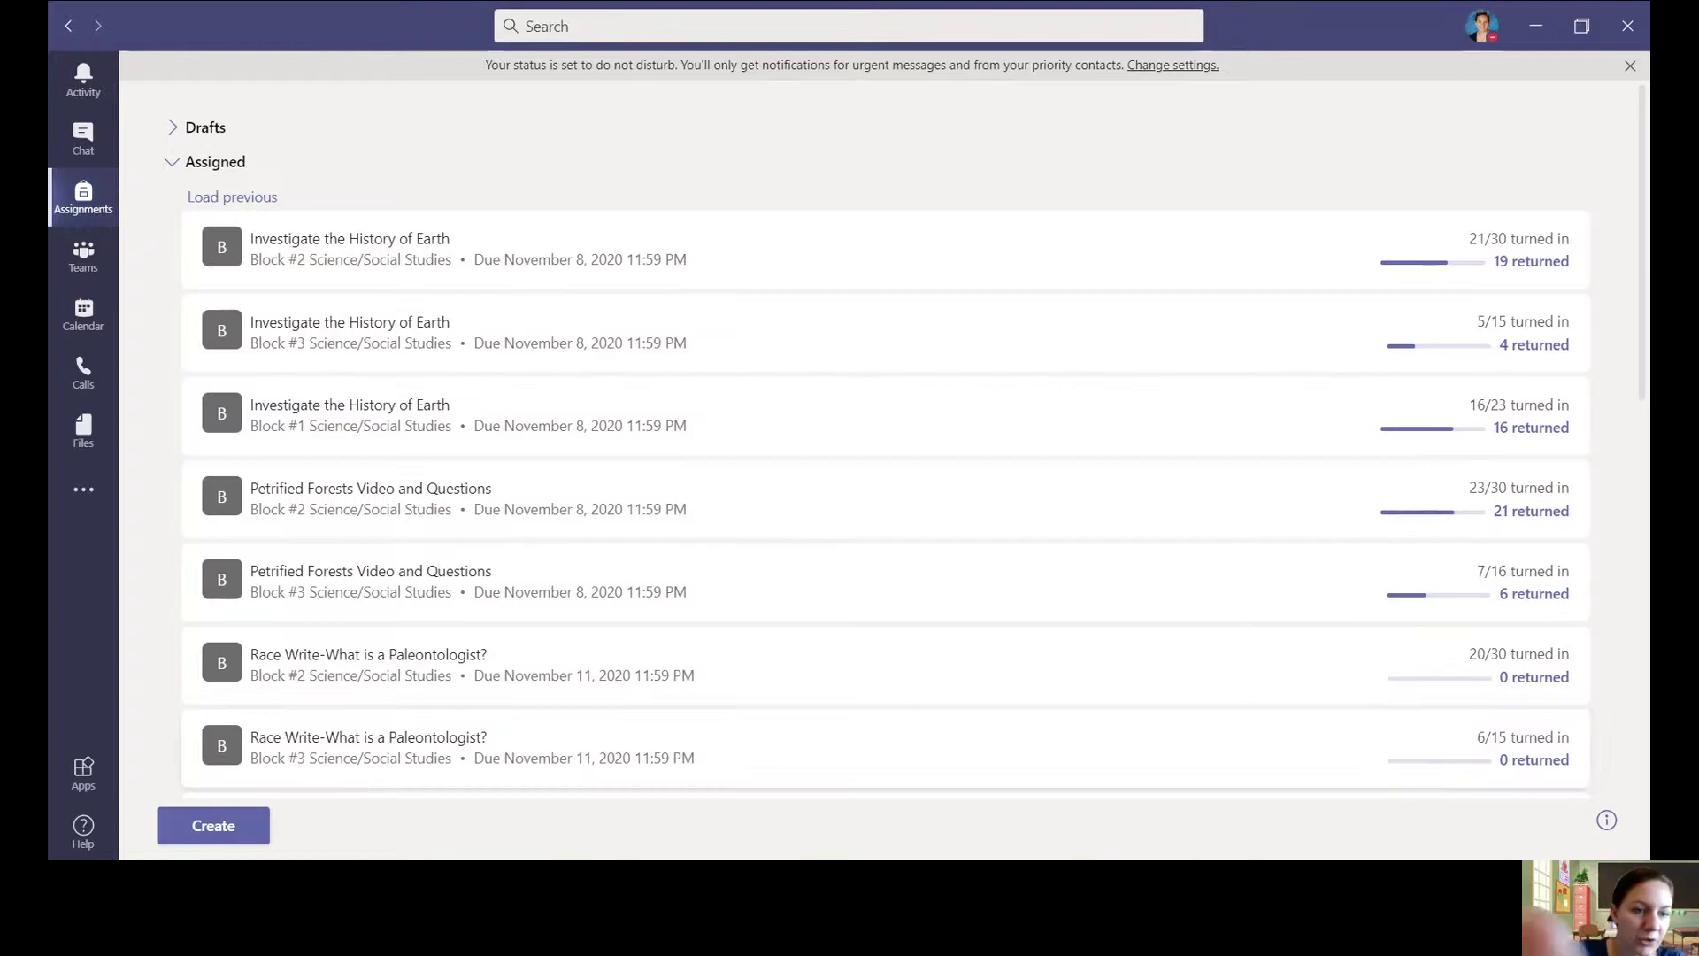
# Open the Block #1 Native American Project assignment in Student view, then its NATIVE AMERICAN PROJECT.pptx file.
pyautogui.scroll(-15, 369, 788)
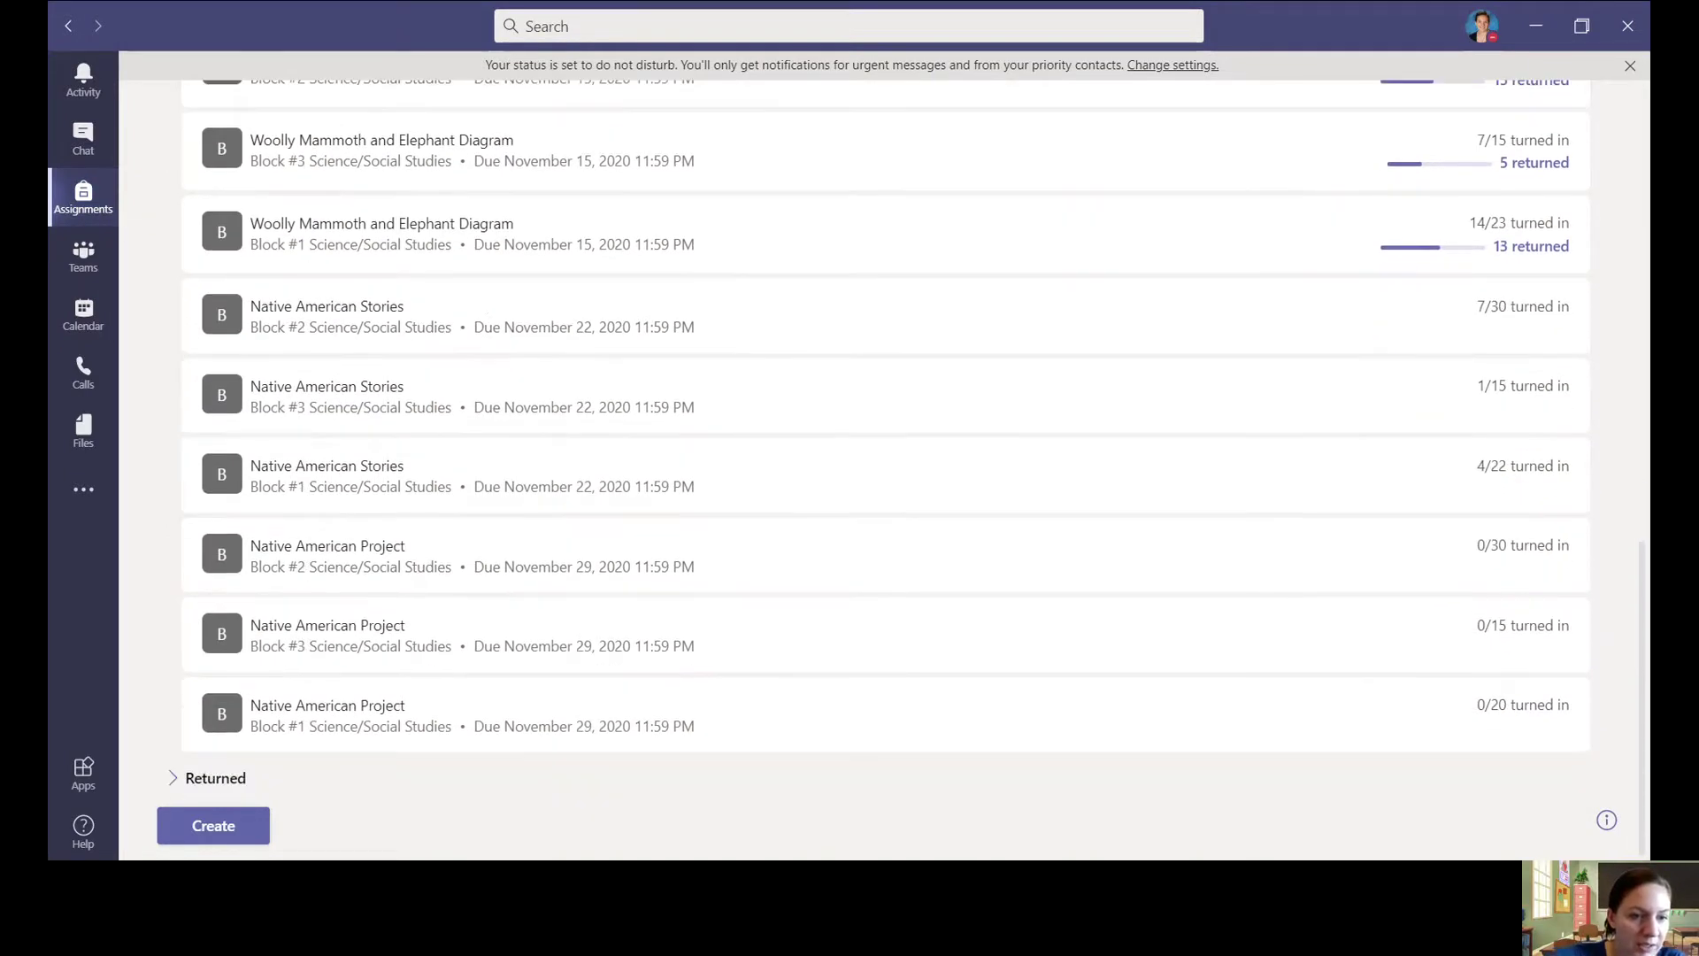
pyautogui.click(1328, 713)
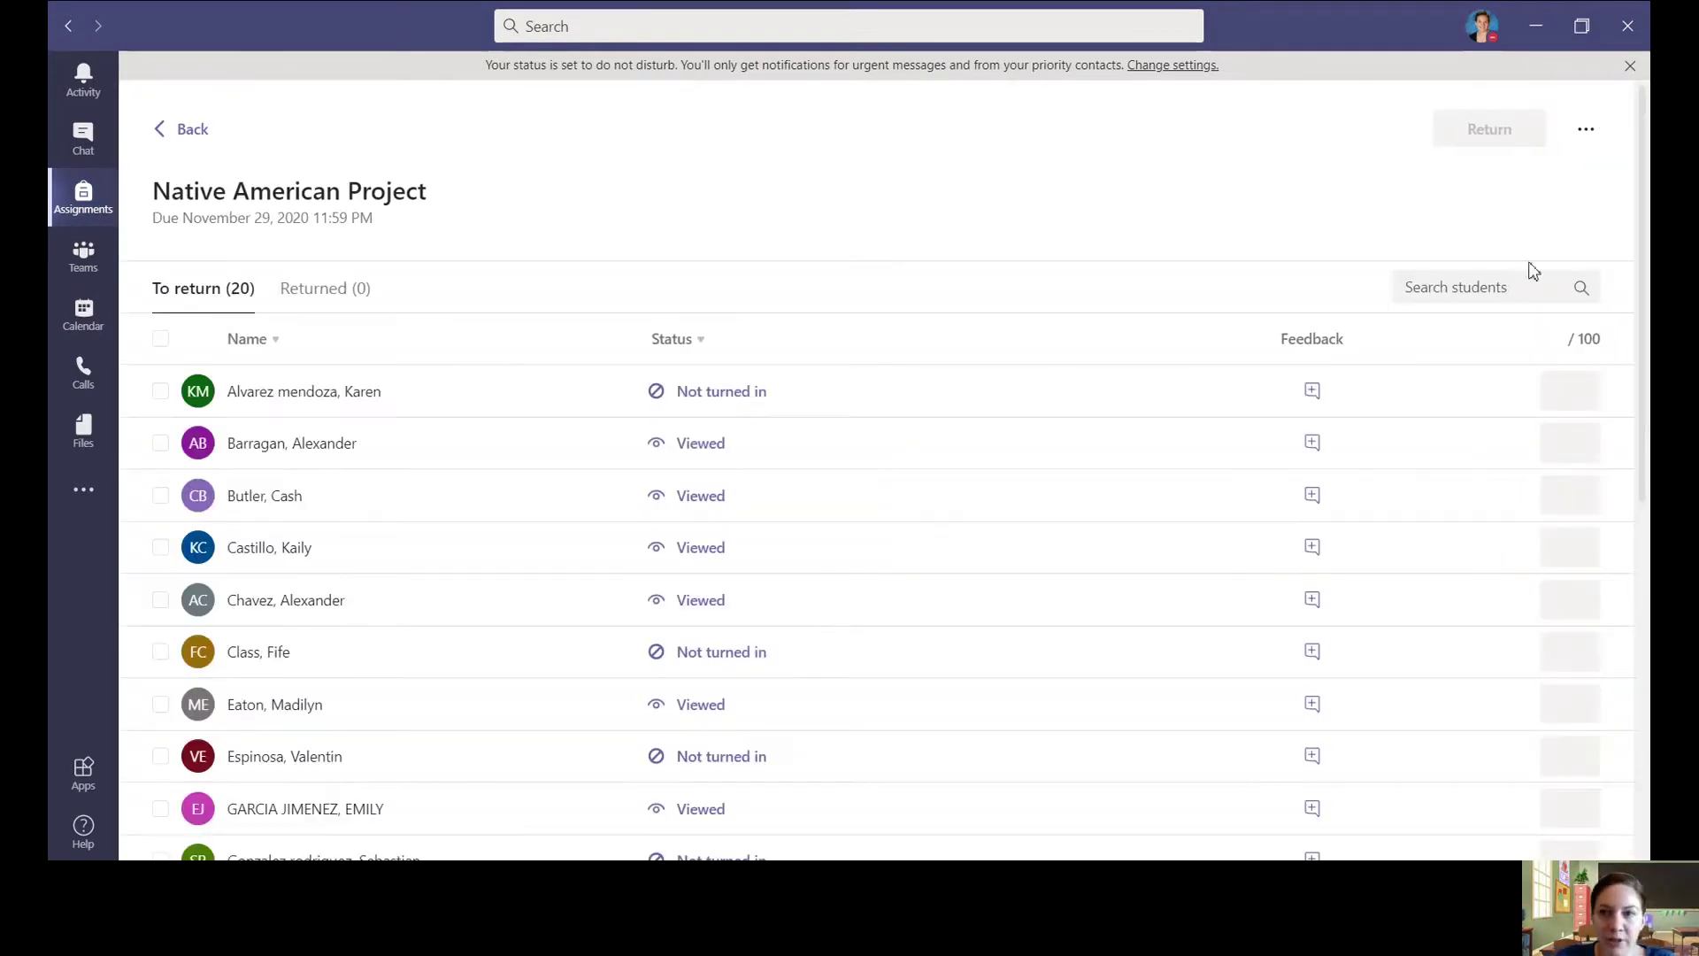
pyautogui.click(1584, 130)
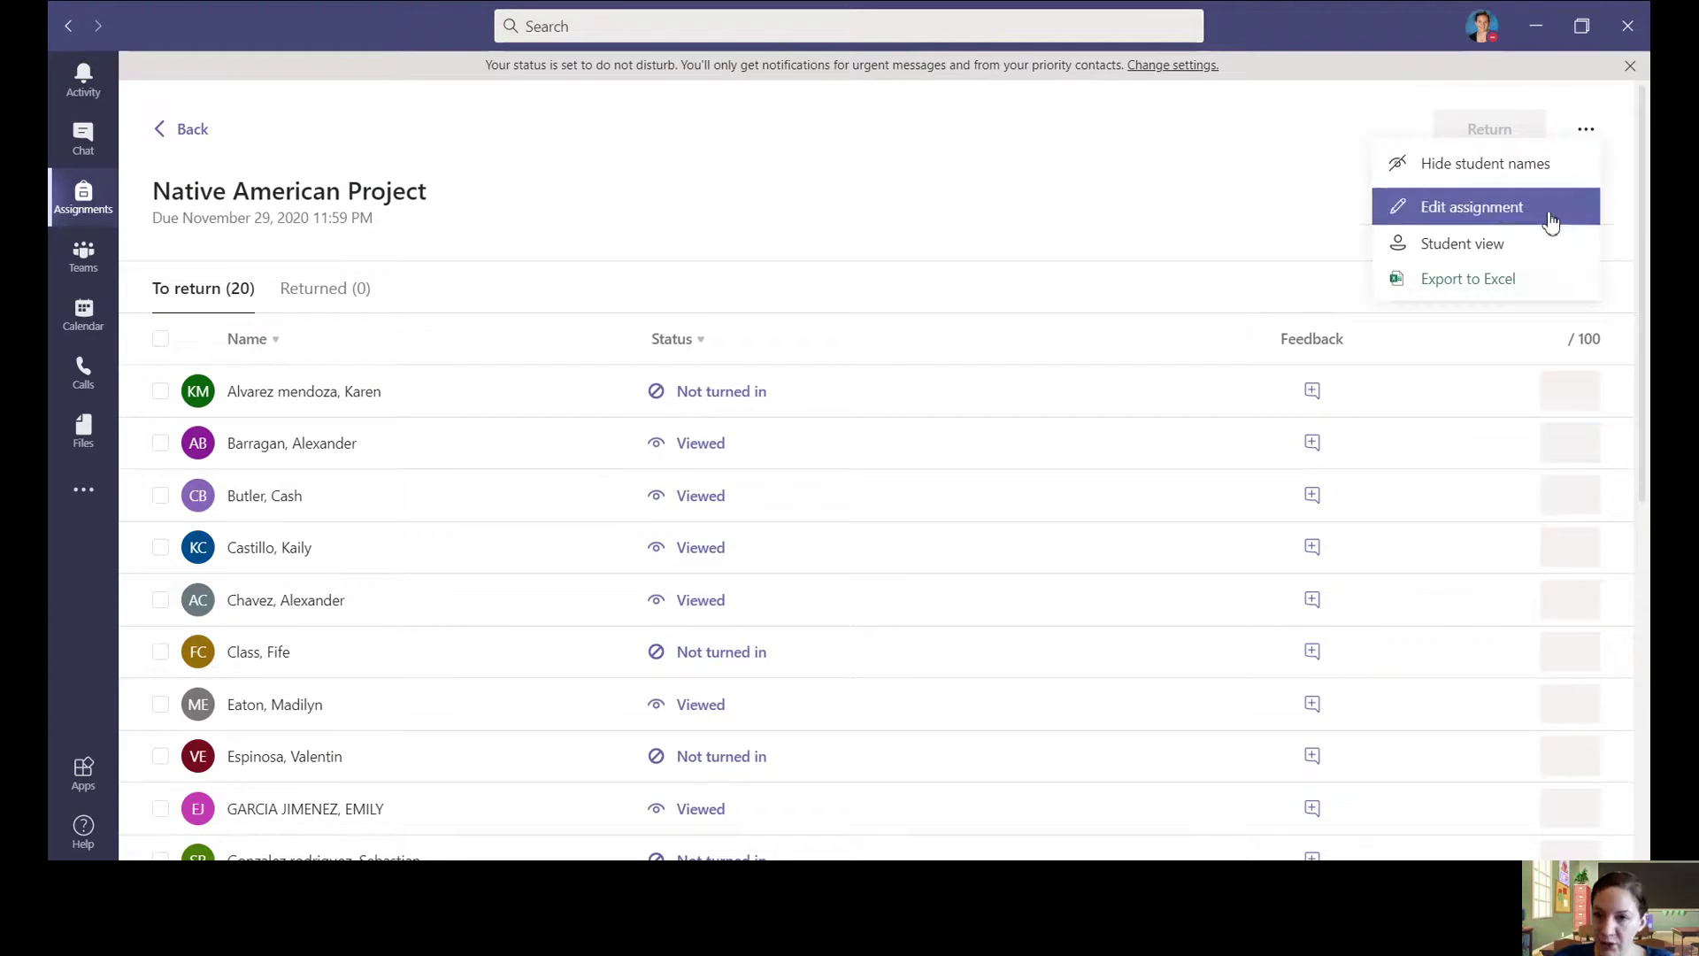
pyautogui.click(1540, 253)
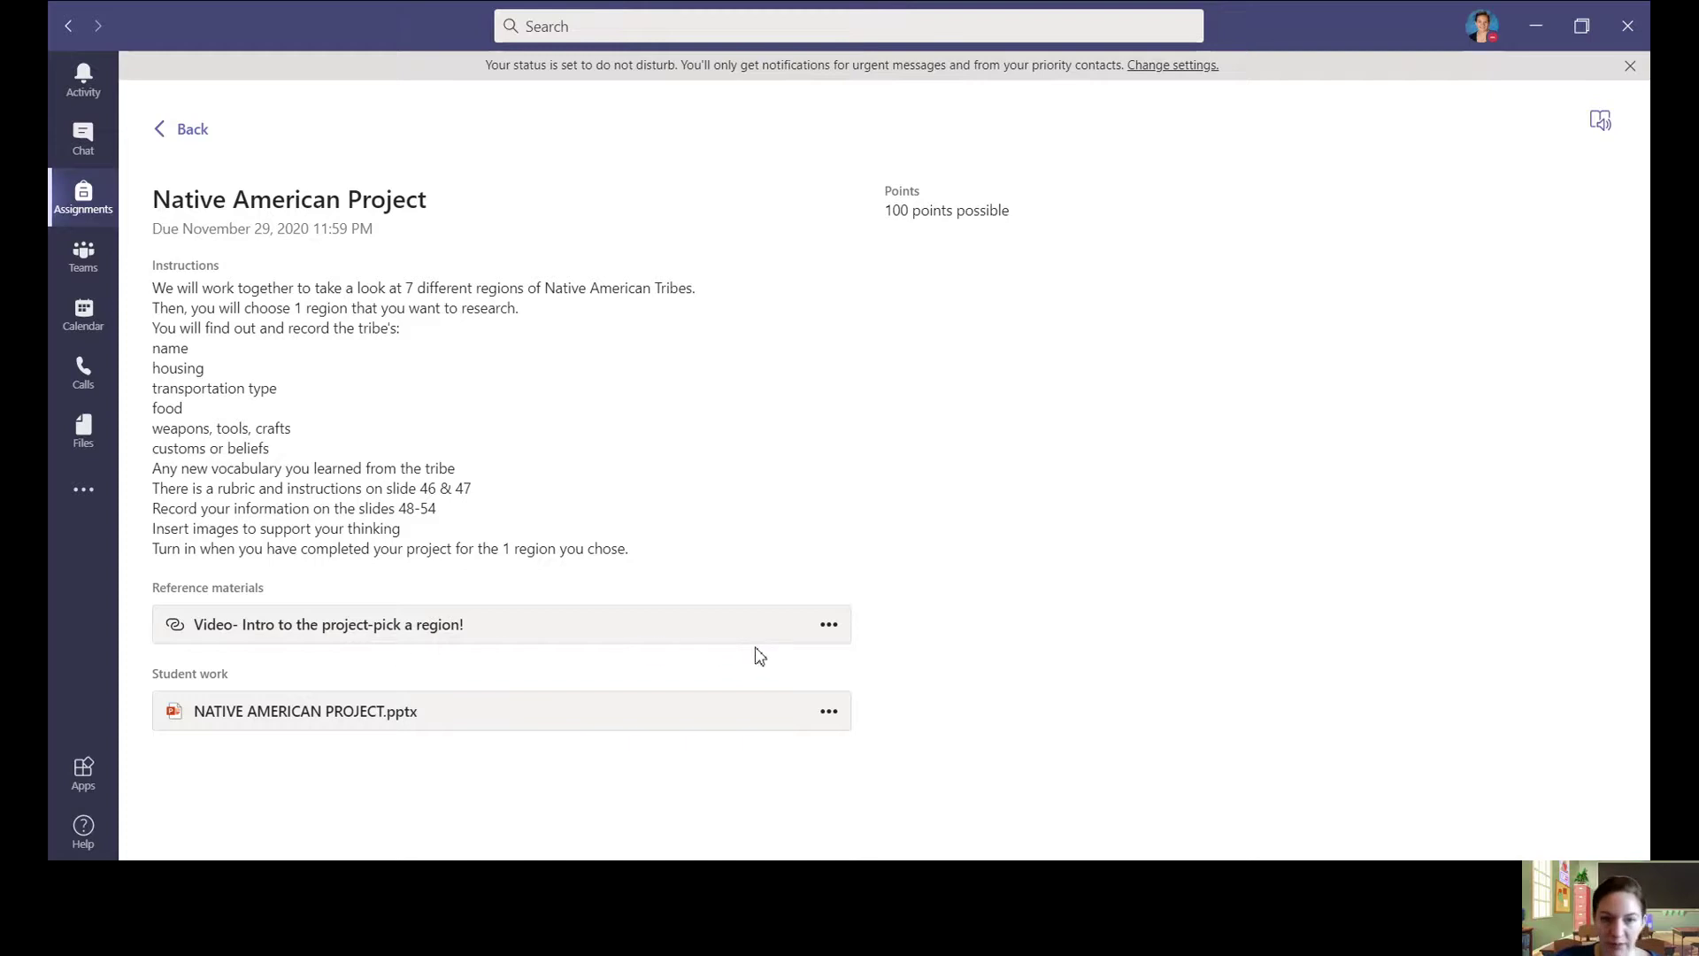
pyautogui.click(492, 729)
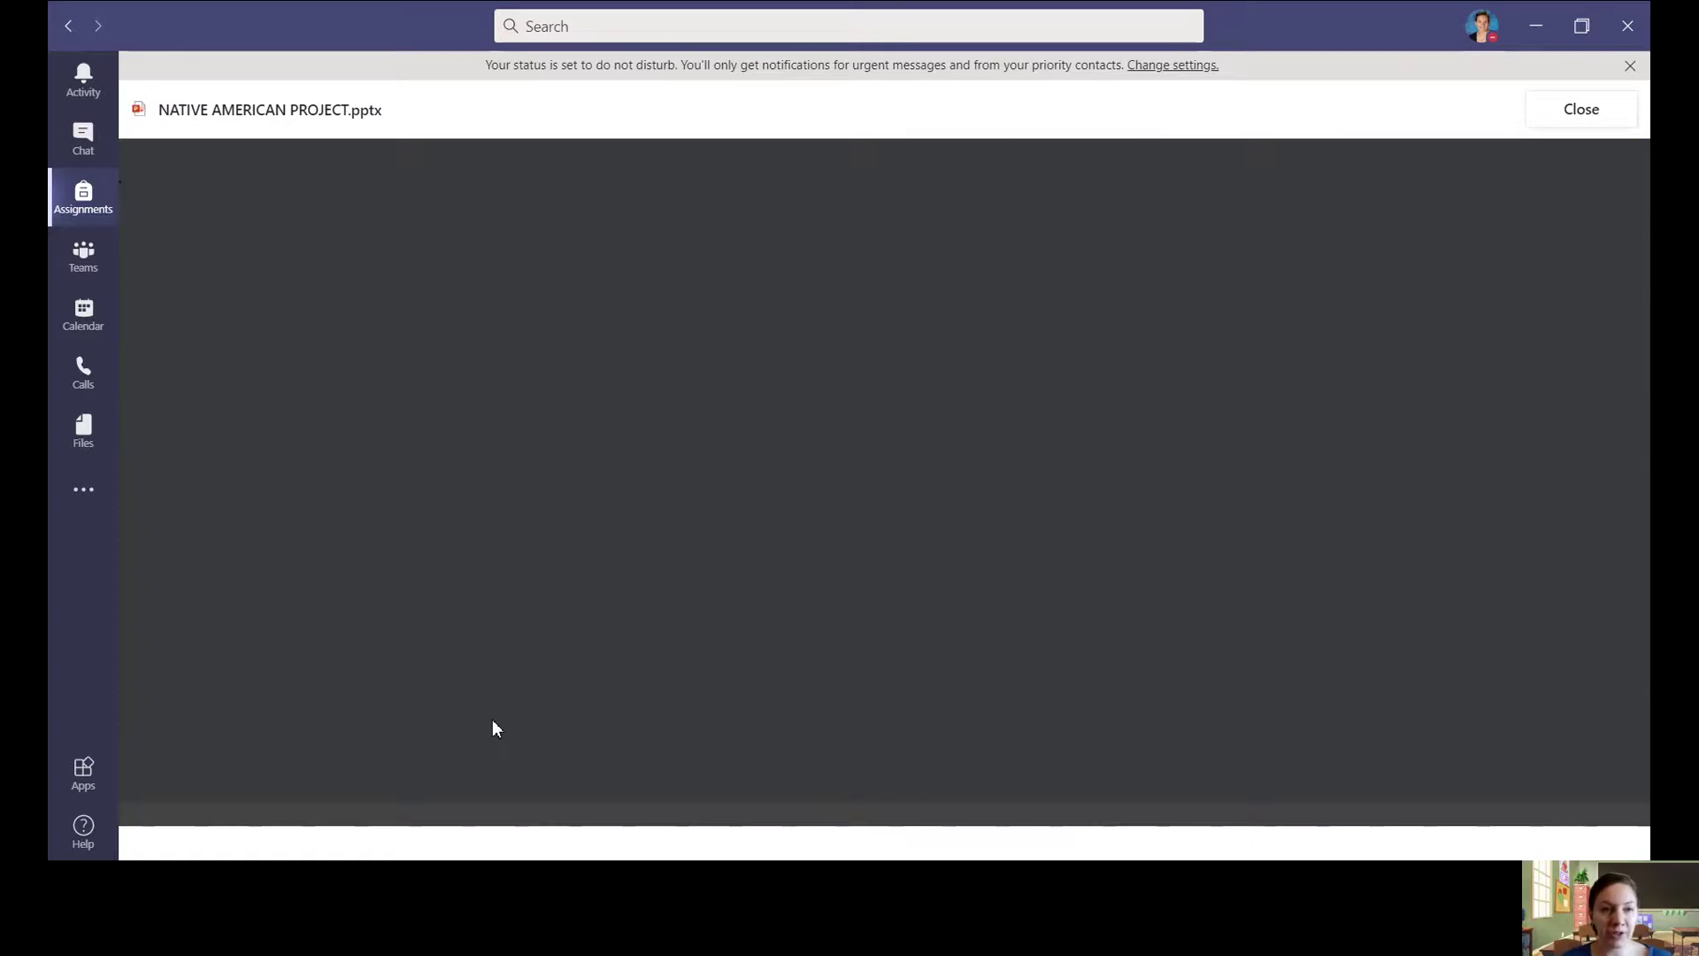
# Edit NATIVE AMERICAN PROJECT.pptx in the browser from the Edit Presentation menu.
pyautogui.click(1169, 159)
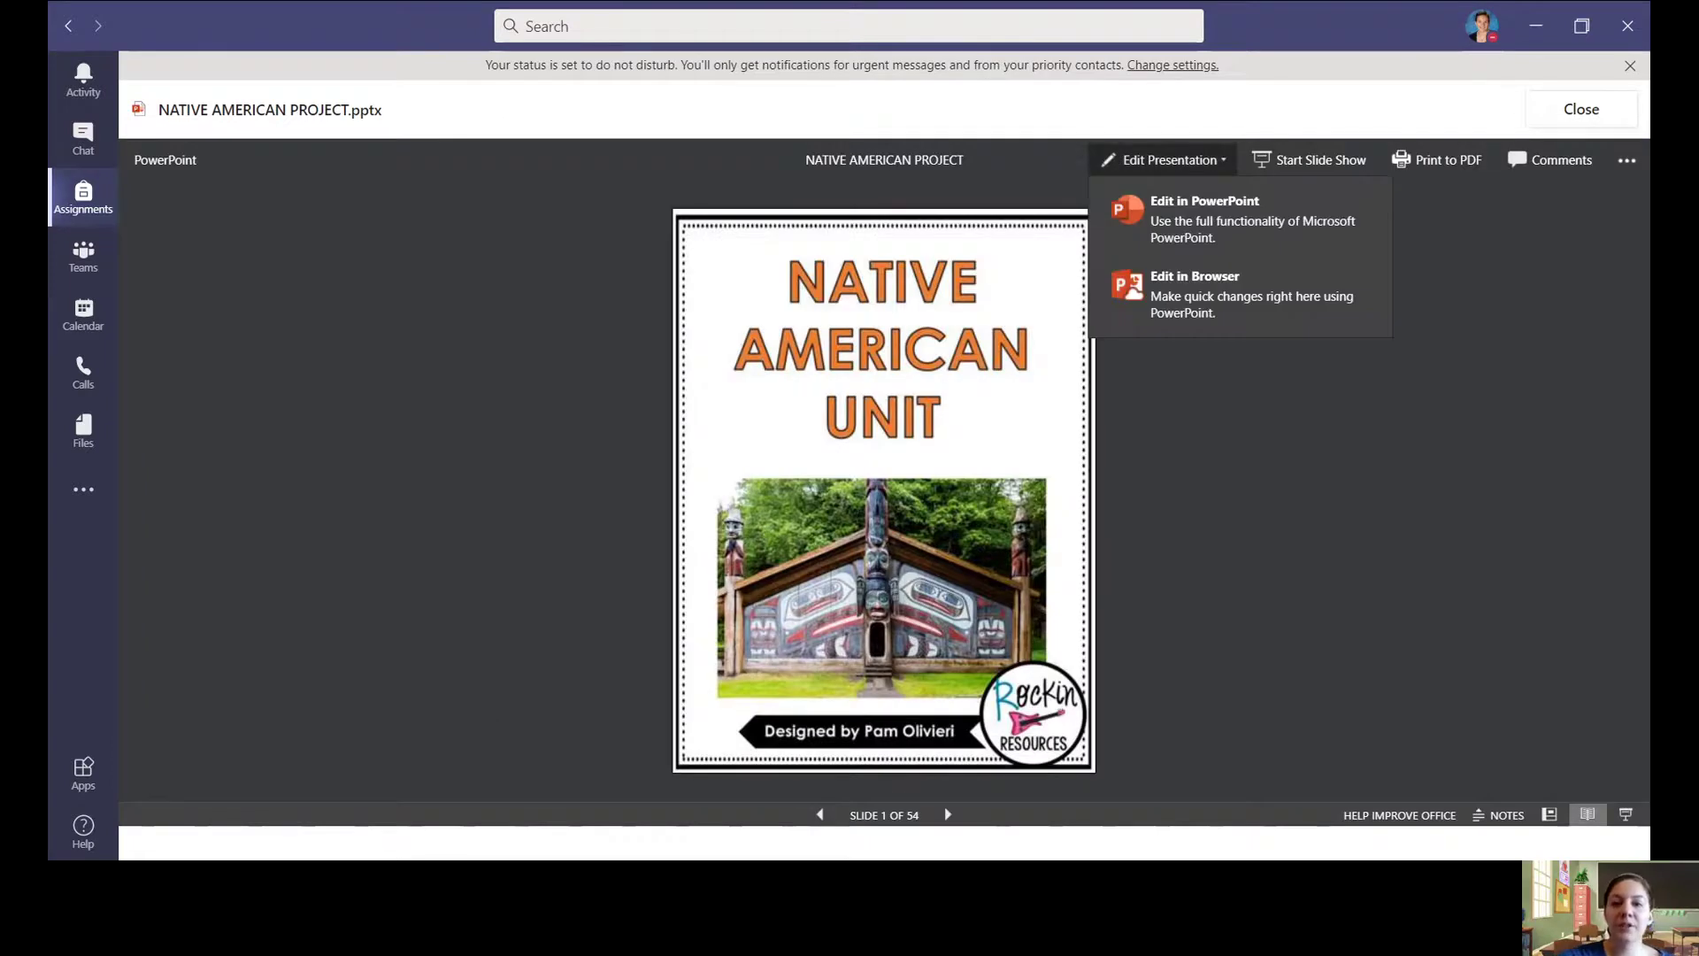
pyautogui.press('Escape')
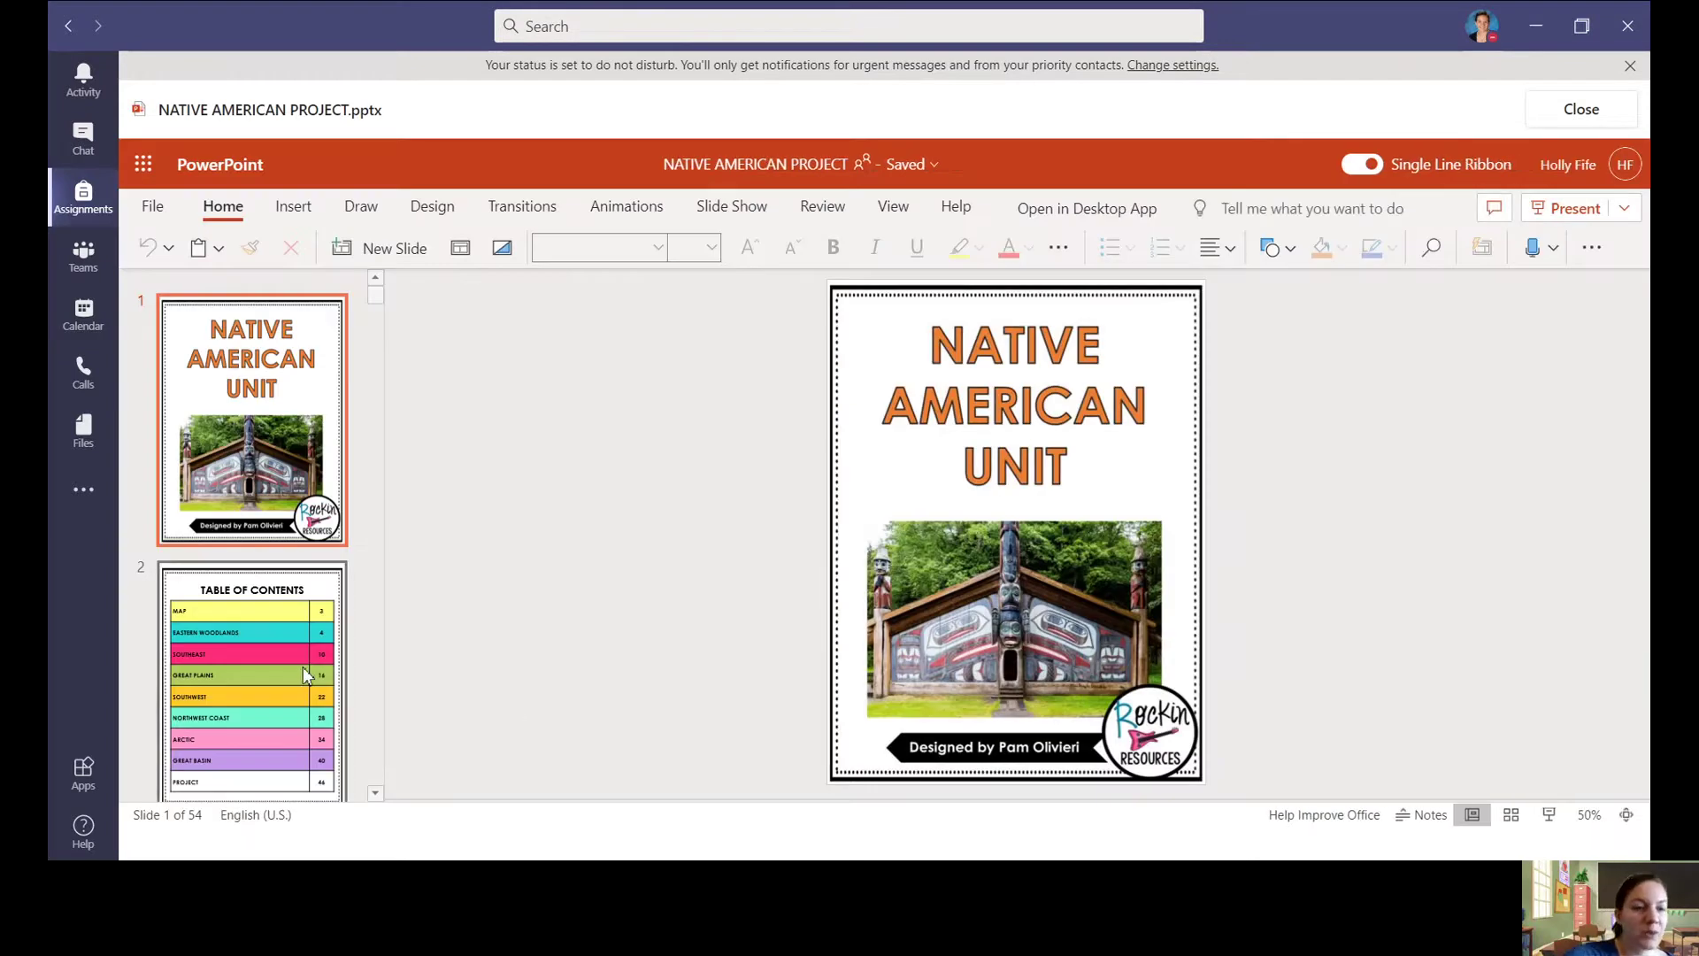
# Browse to the Eastern Woodlands slide 6, then the Southeast slide 12.
pyautogui.scroll(-5, 306, 674)
pyautogui.scroll(-6, 252, 535)
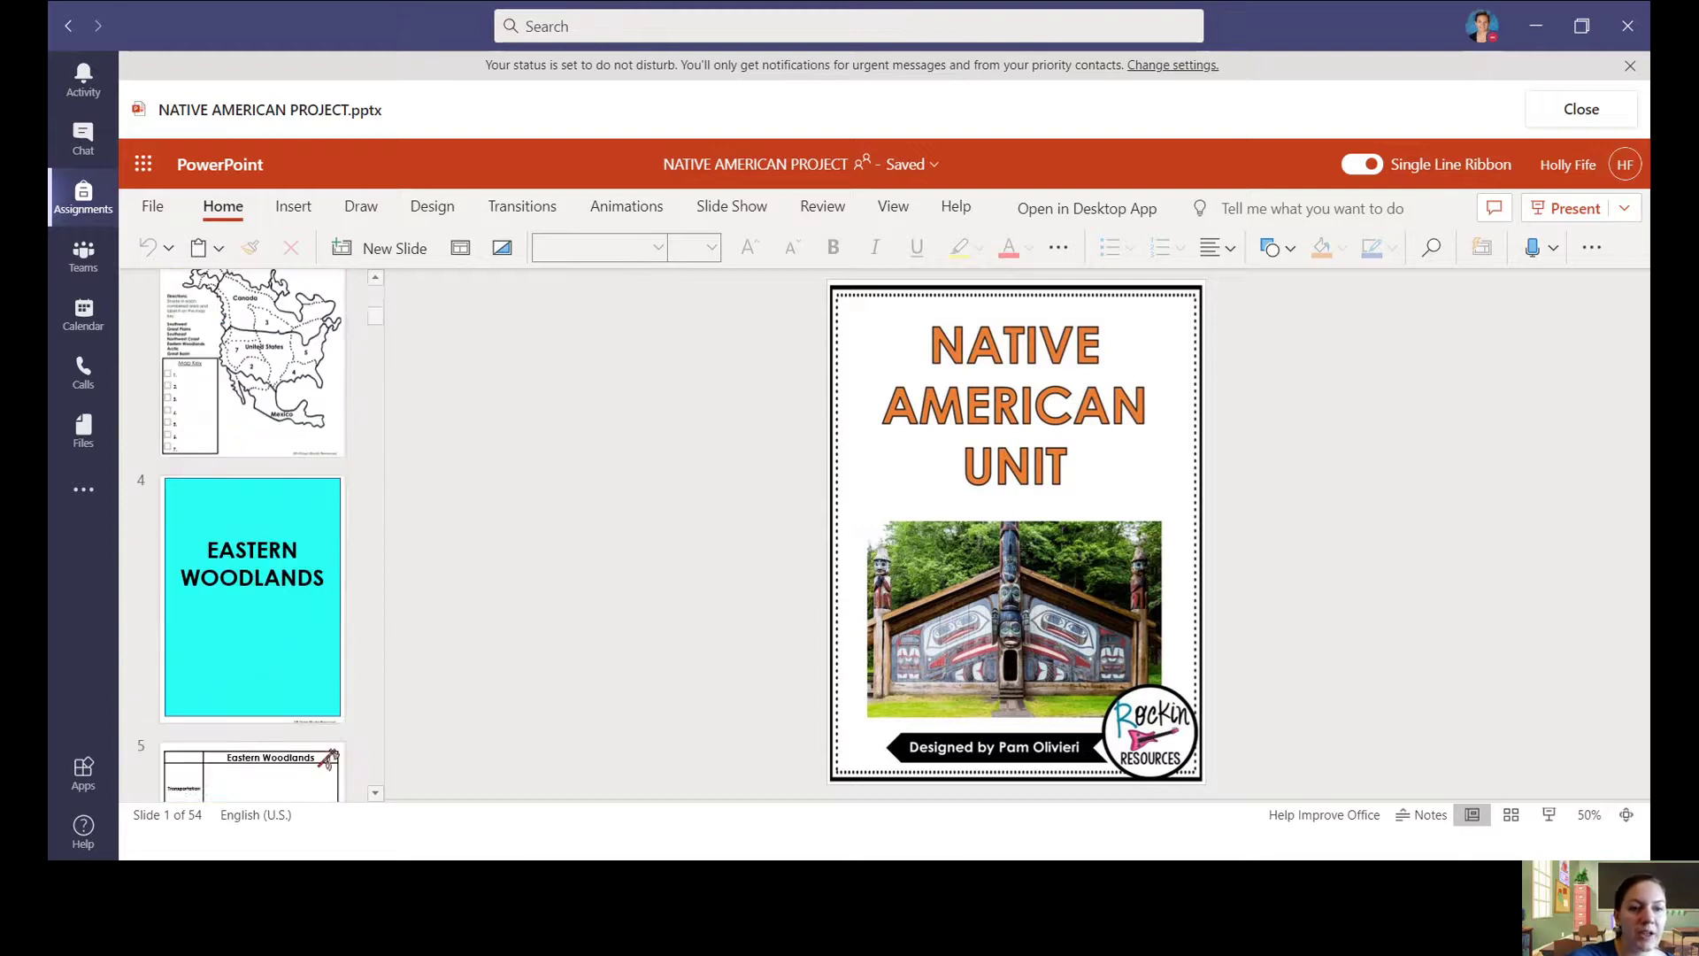
pyautogui.click(252, 735)
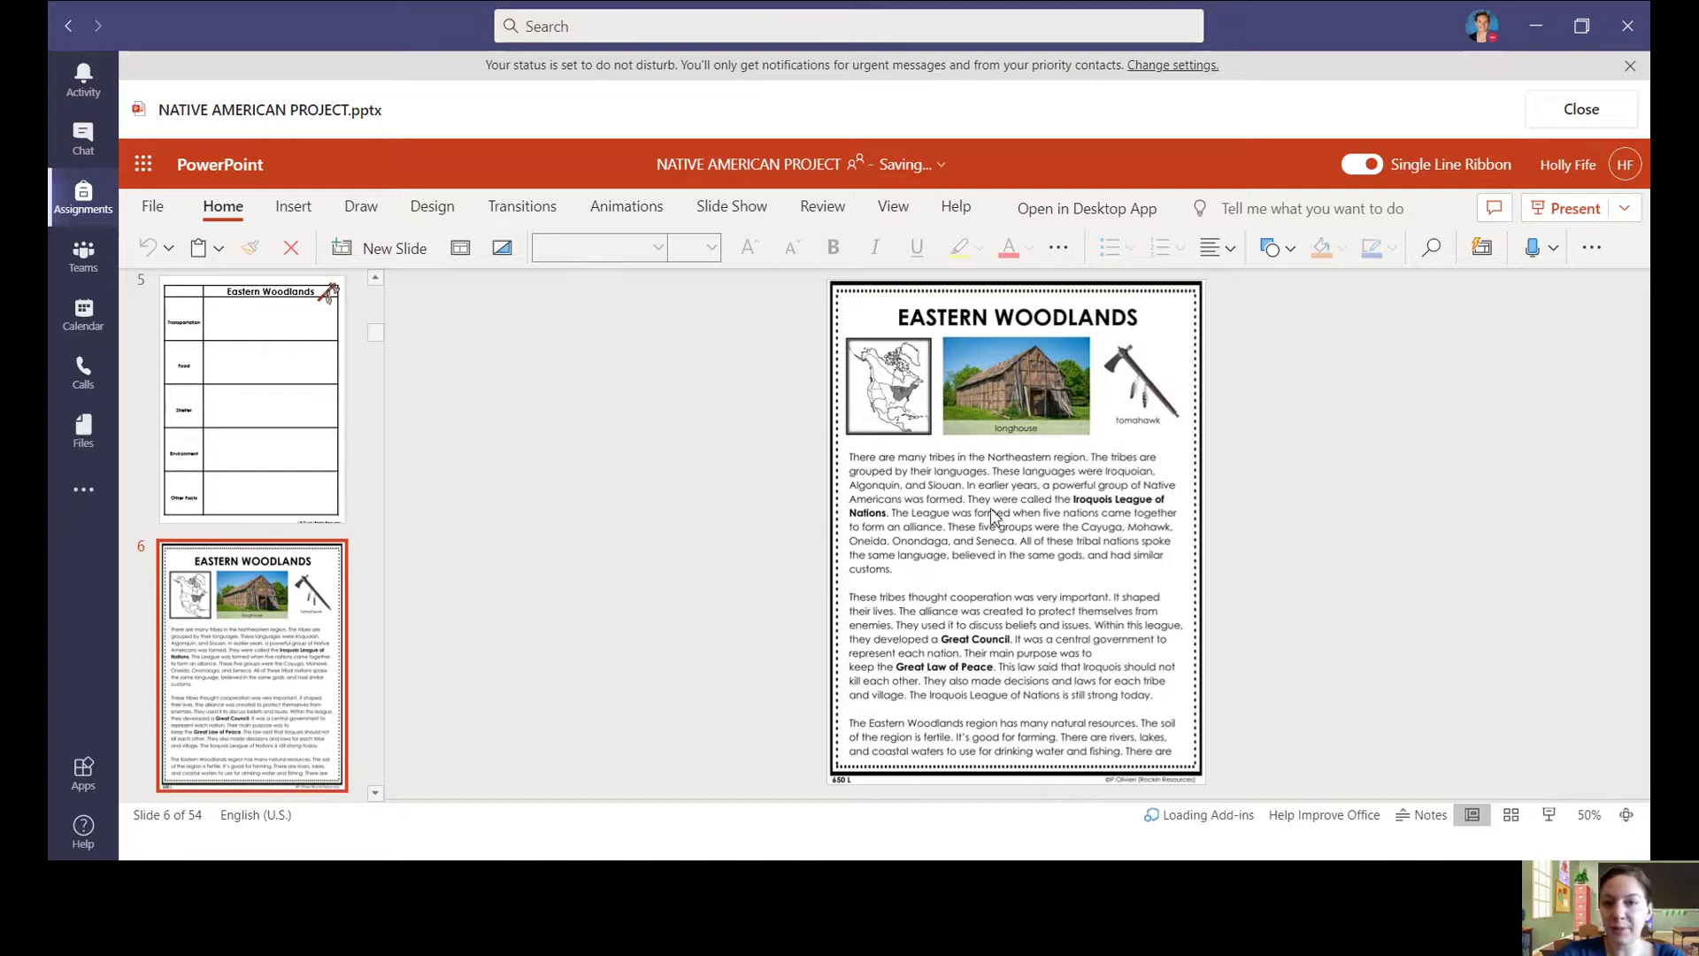
pyautogui.scroll(-5, 253, 531)
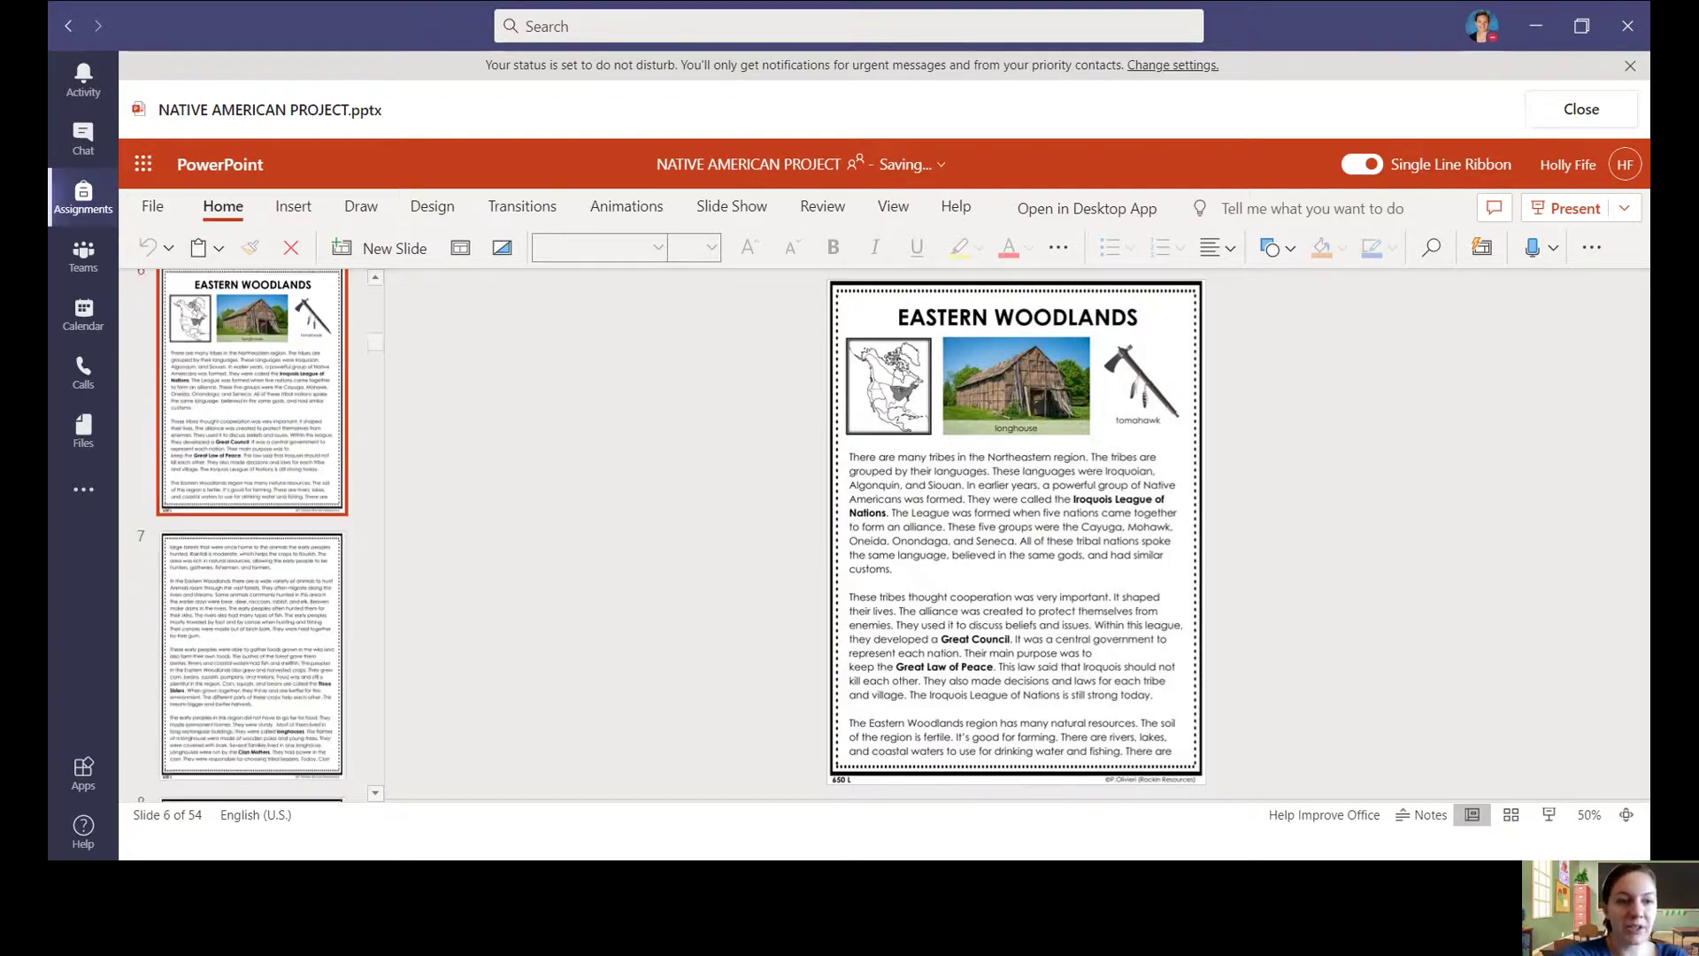
pyautogui.scroll(-3, 253, 531)
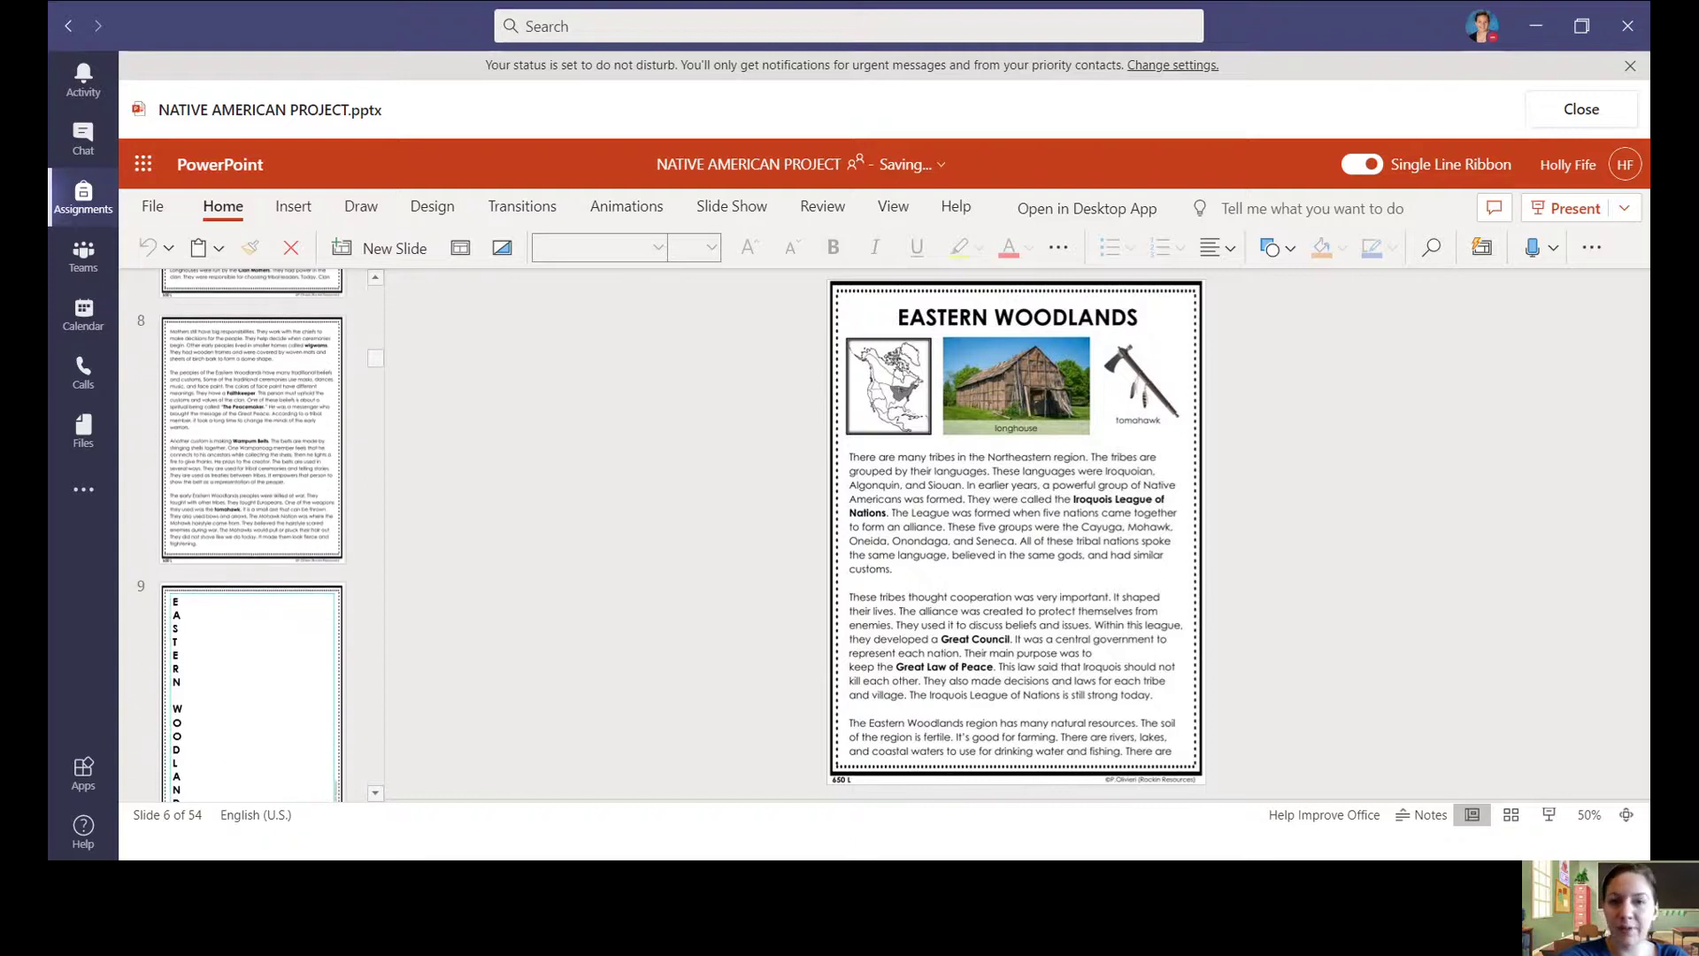
pyautogui.scroll(-5, 252, 531)
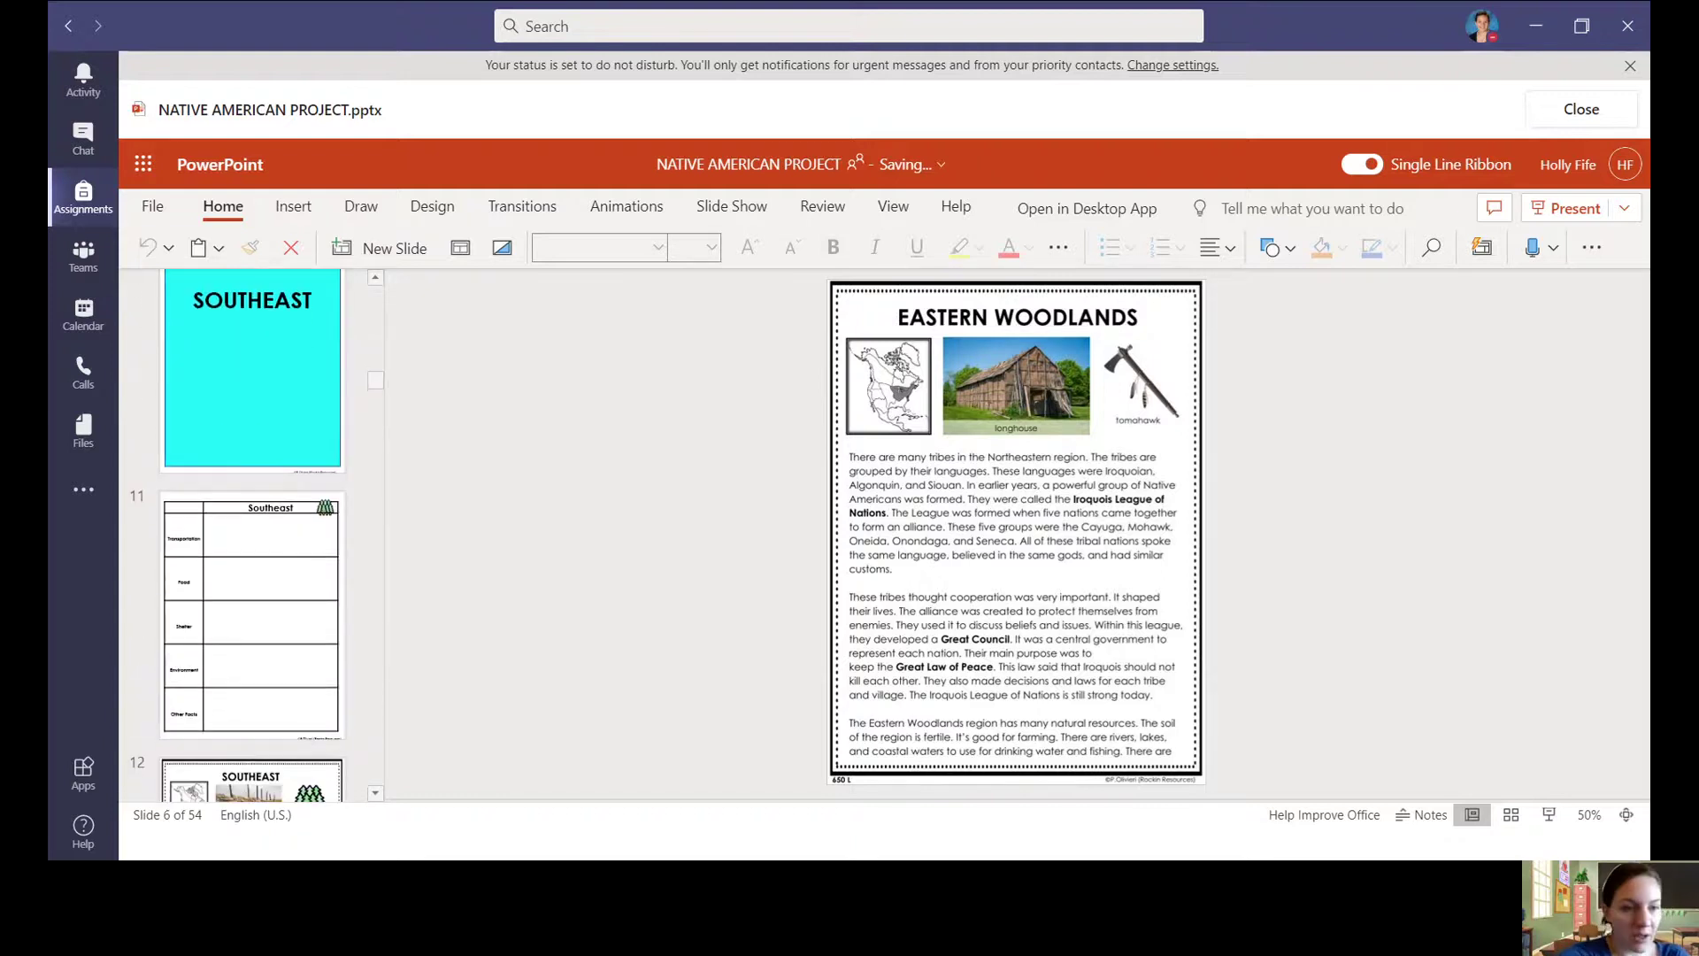
pyautogui.scroll(-4, 252, 531)
pyautogui.click(252, 541)
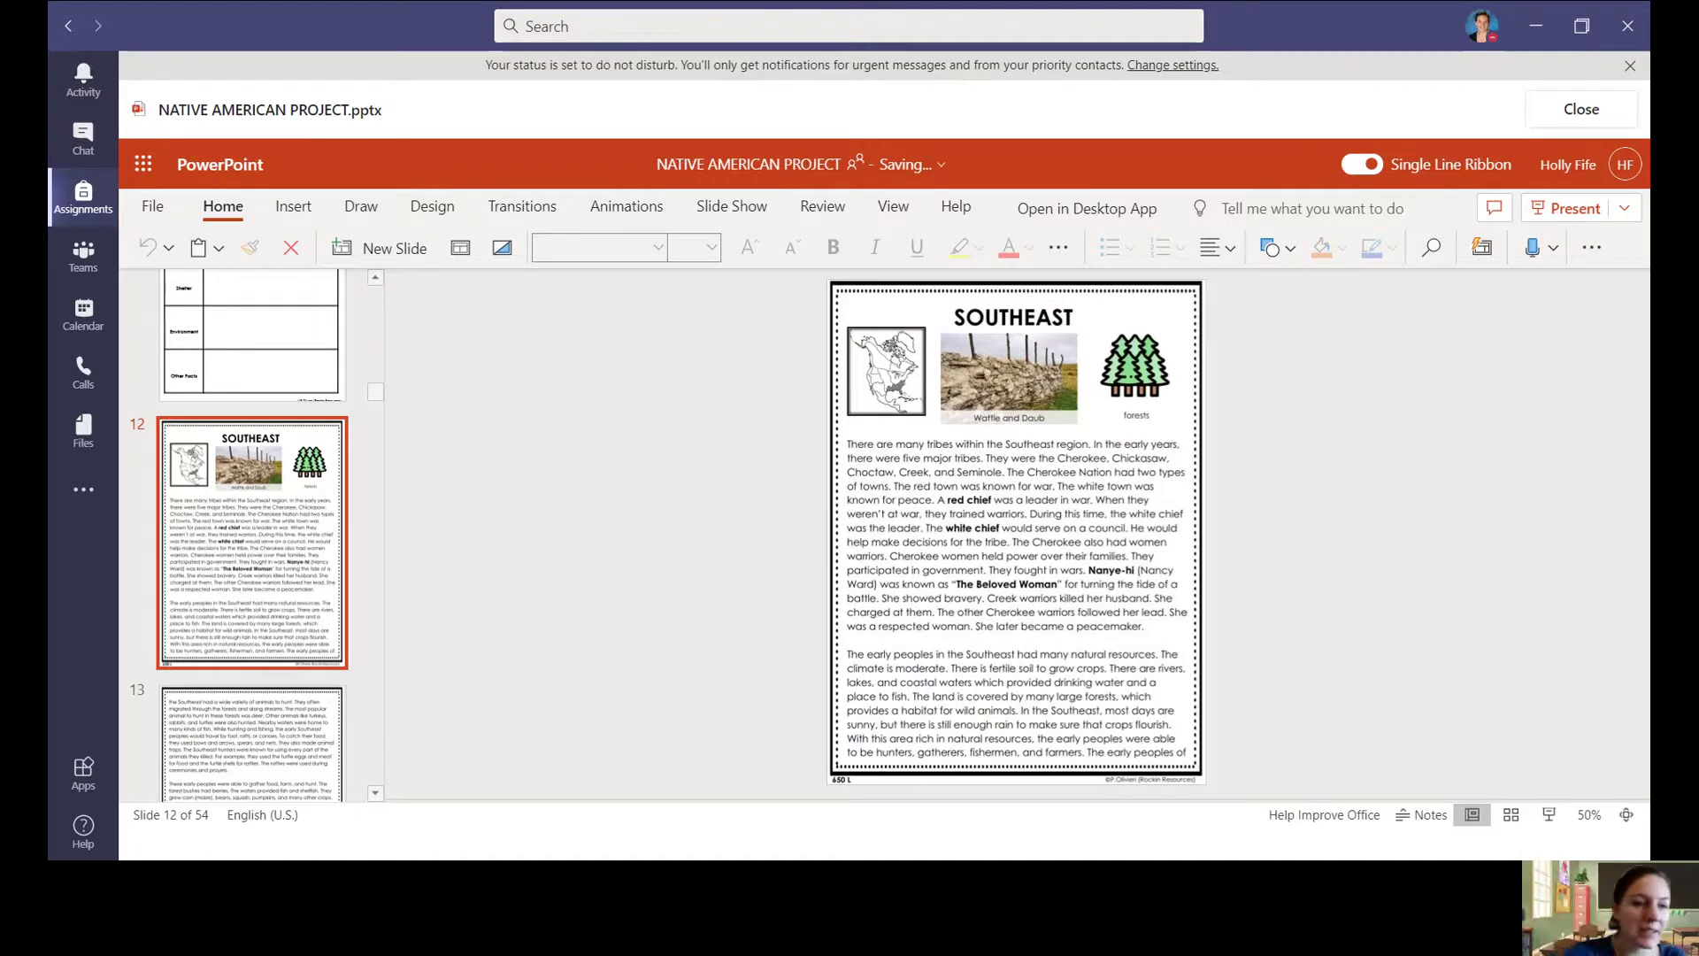
# Display slide 18, the GREAT PLAINS reading slide.
pyautogui.scroll(-5, 252, 531)
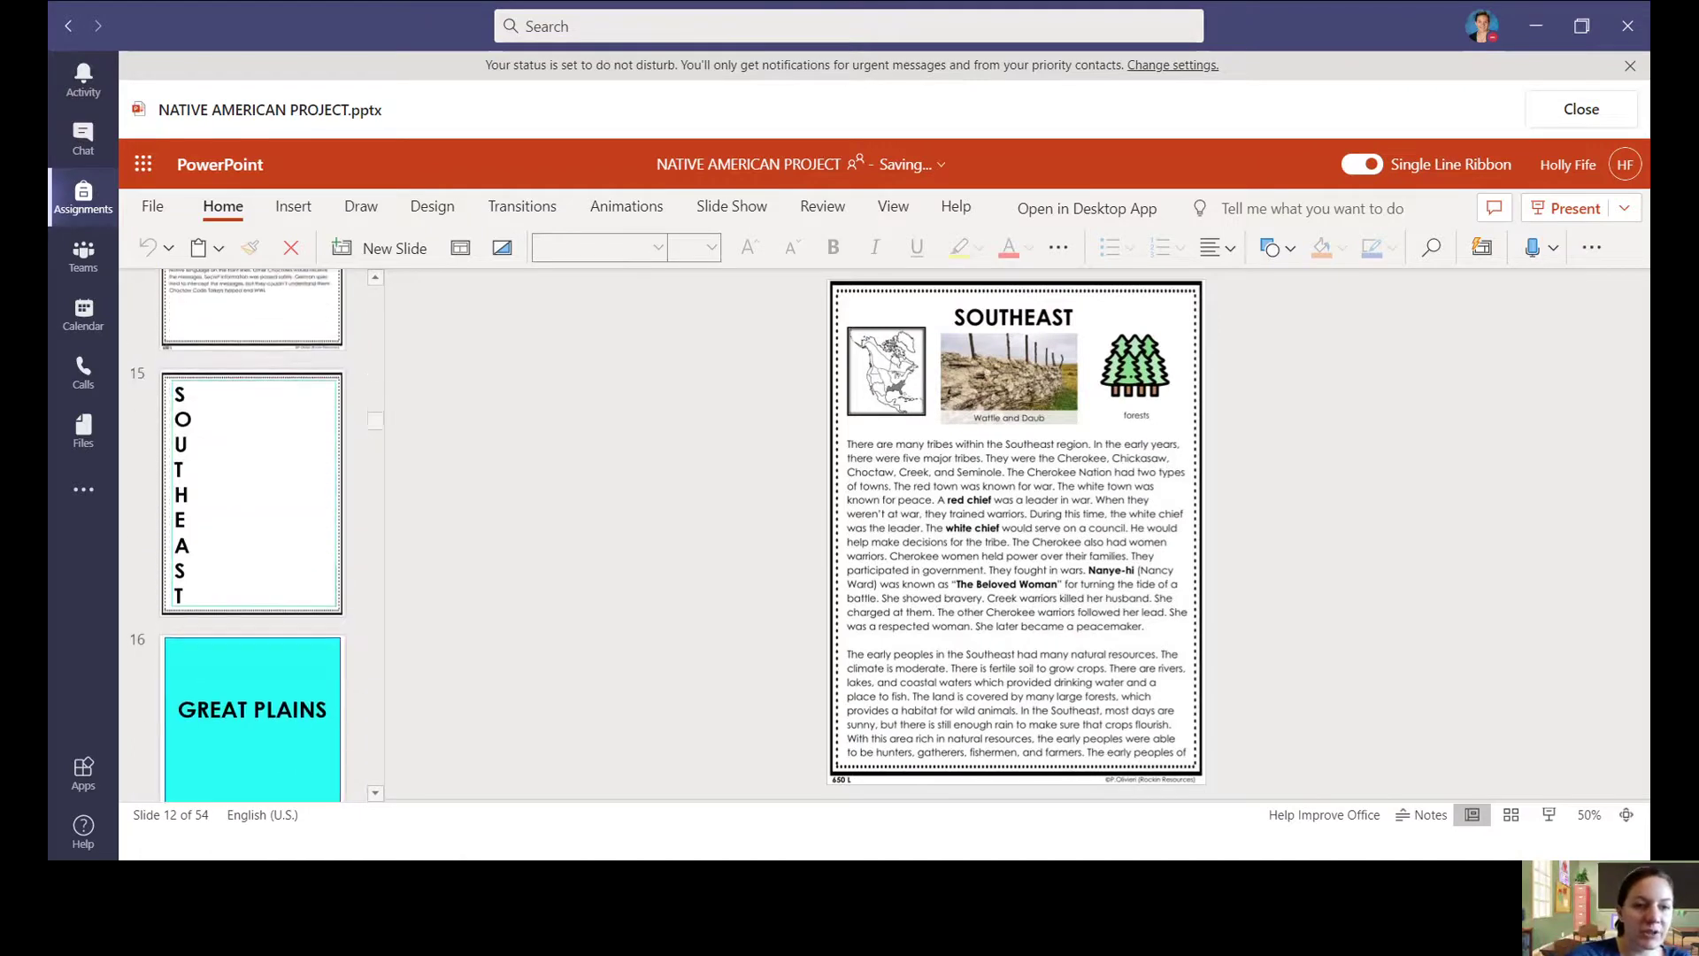
pyautogui.scroll(-5, 252, 531)
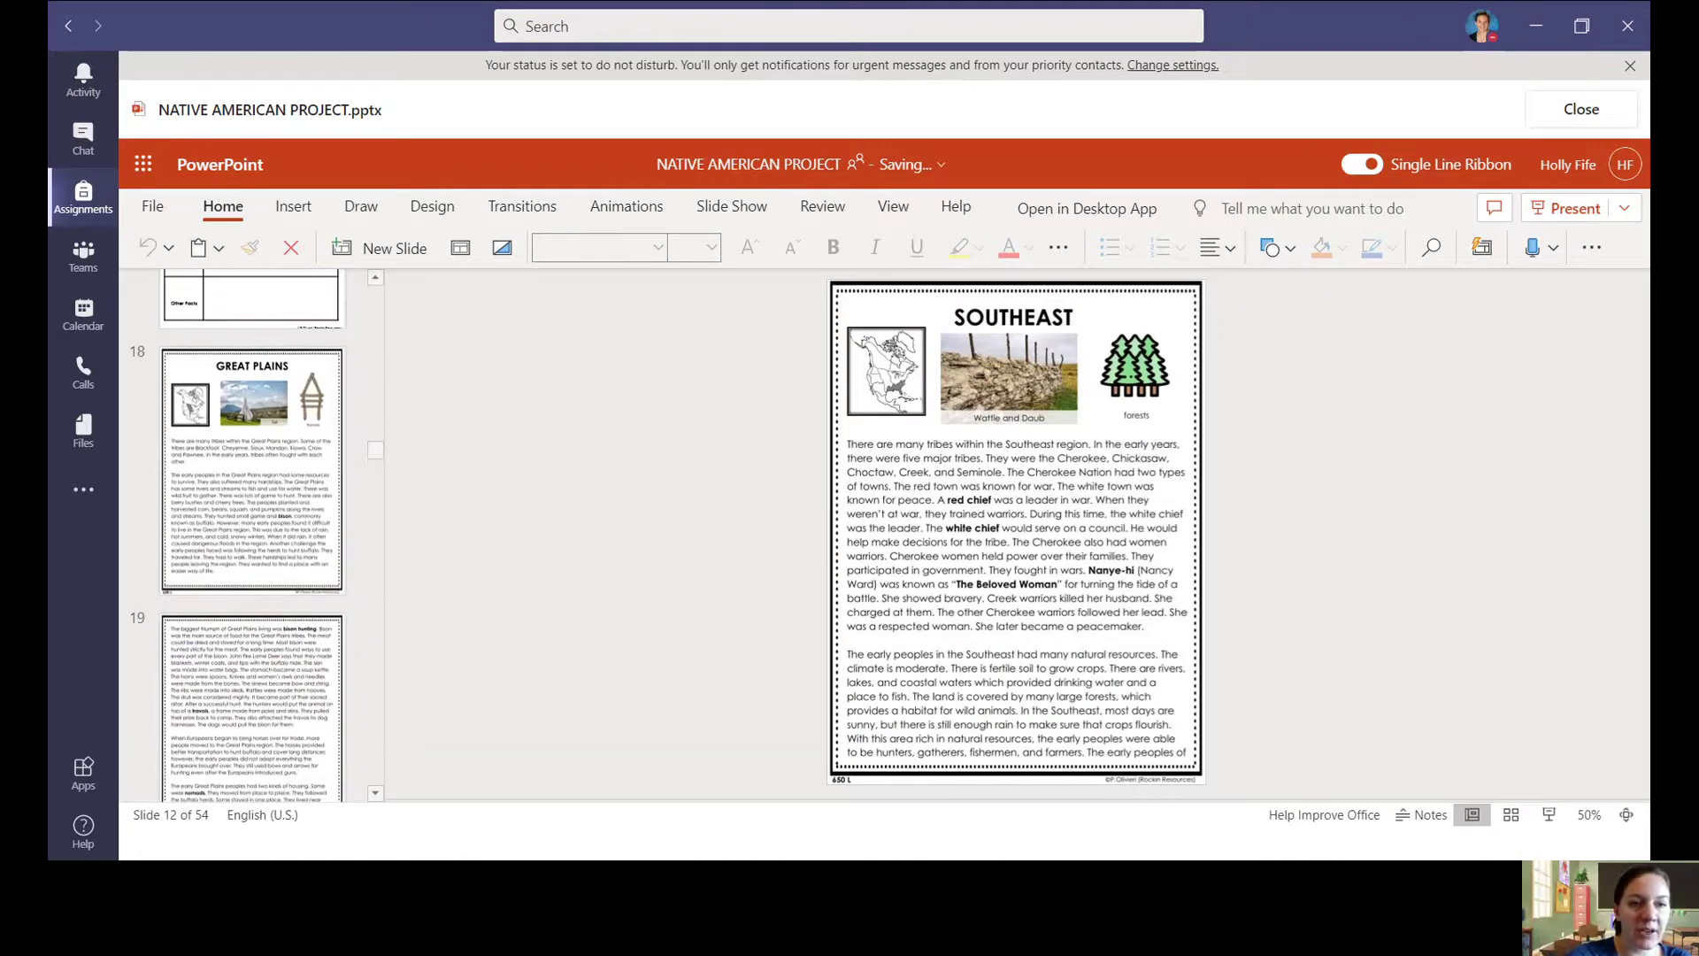
pyautogui.click(252, 469)
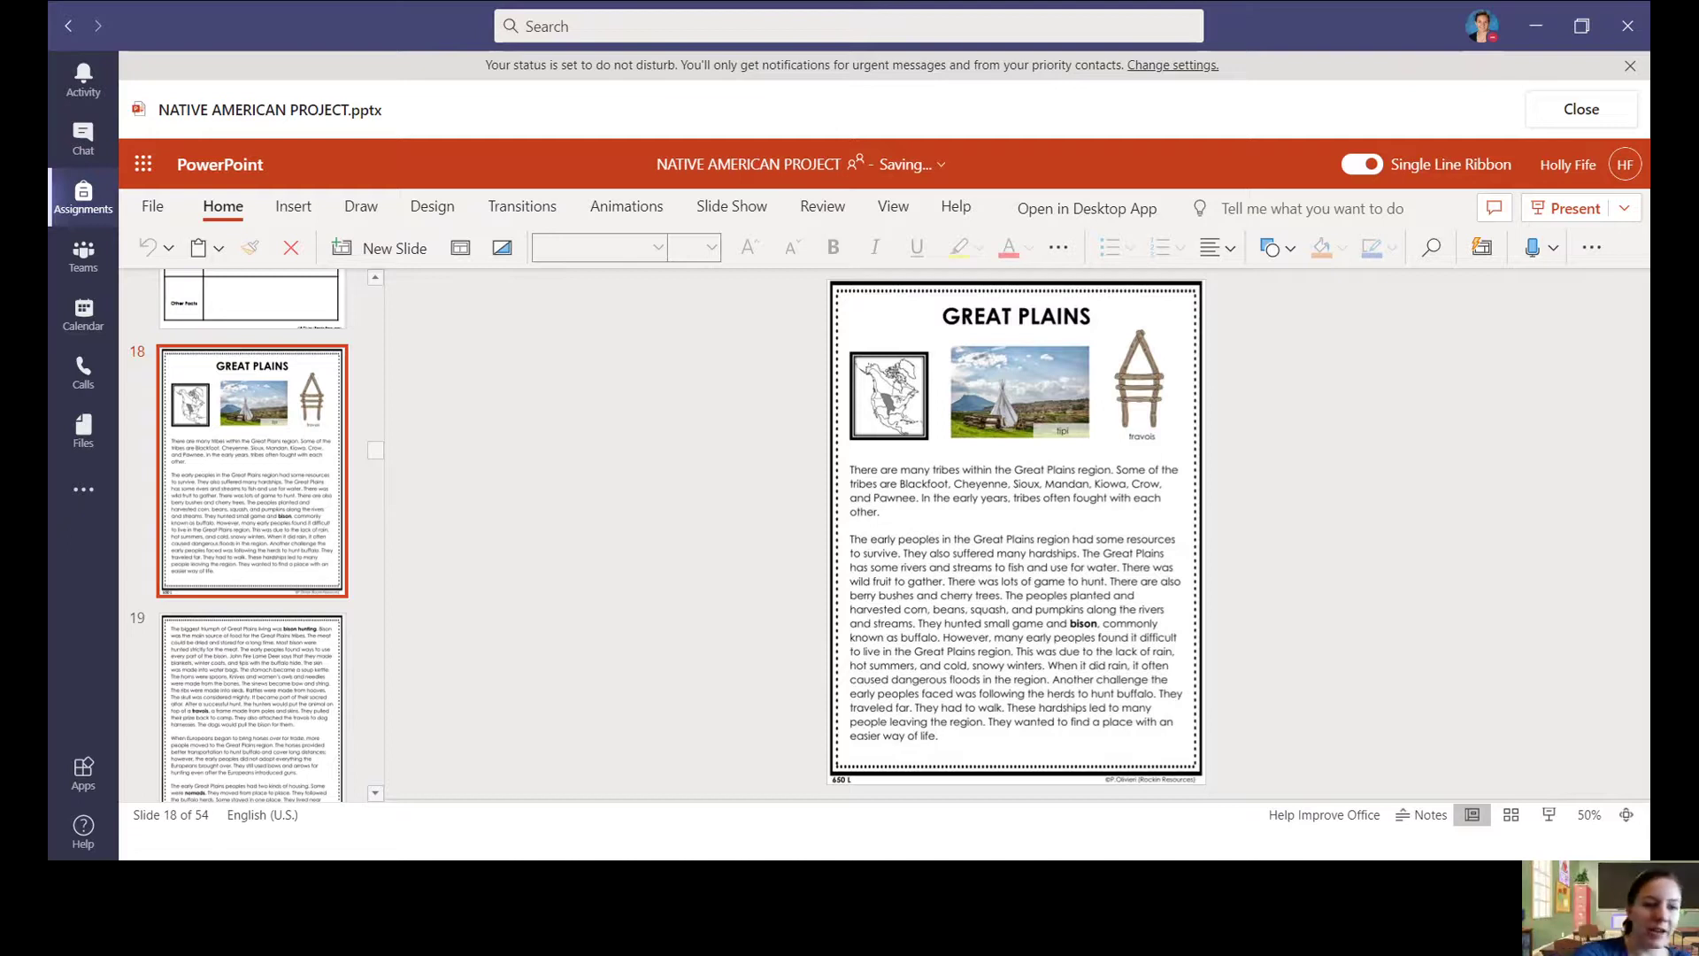
# Step through slides 19, 24 and 25 to the Northwest Coast slide 30.
pyautogui.click(253, 700)
pyautogui.scroll(-10, 253, 531)
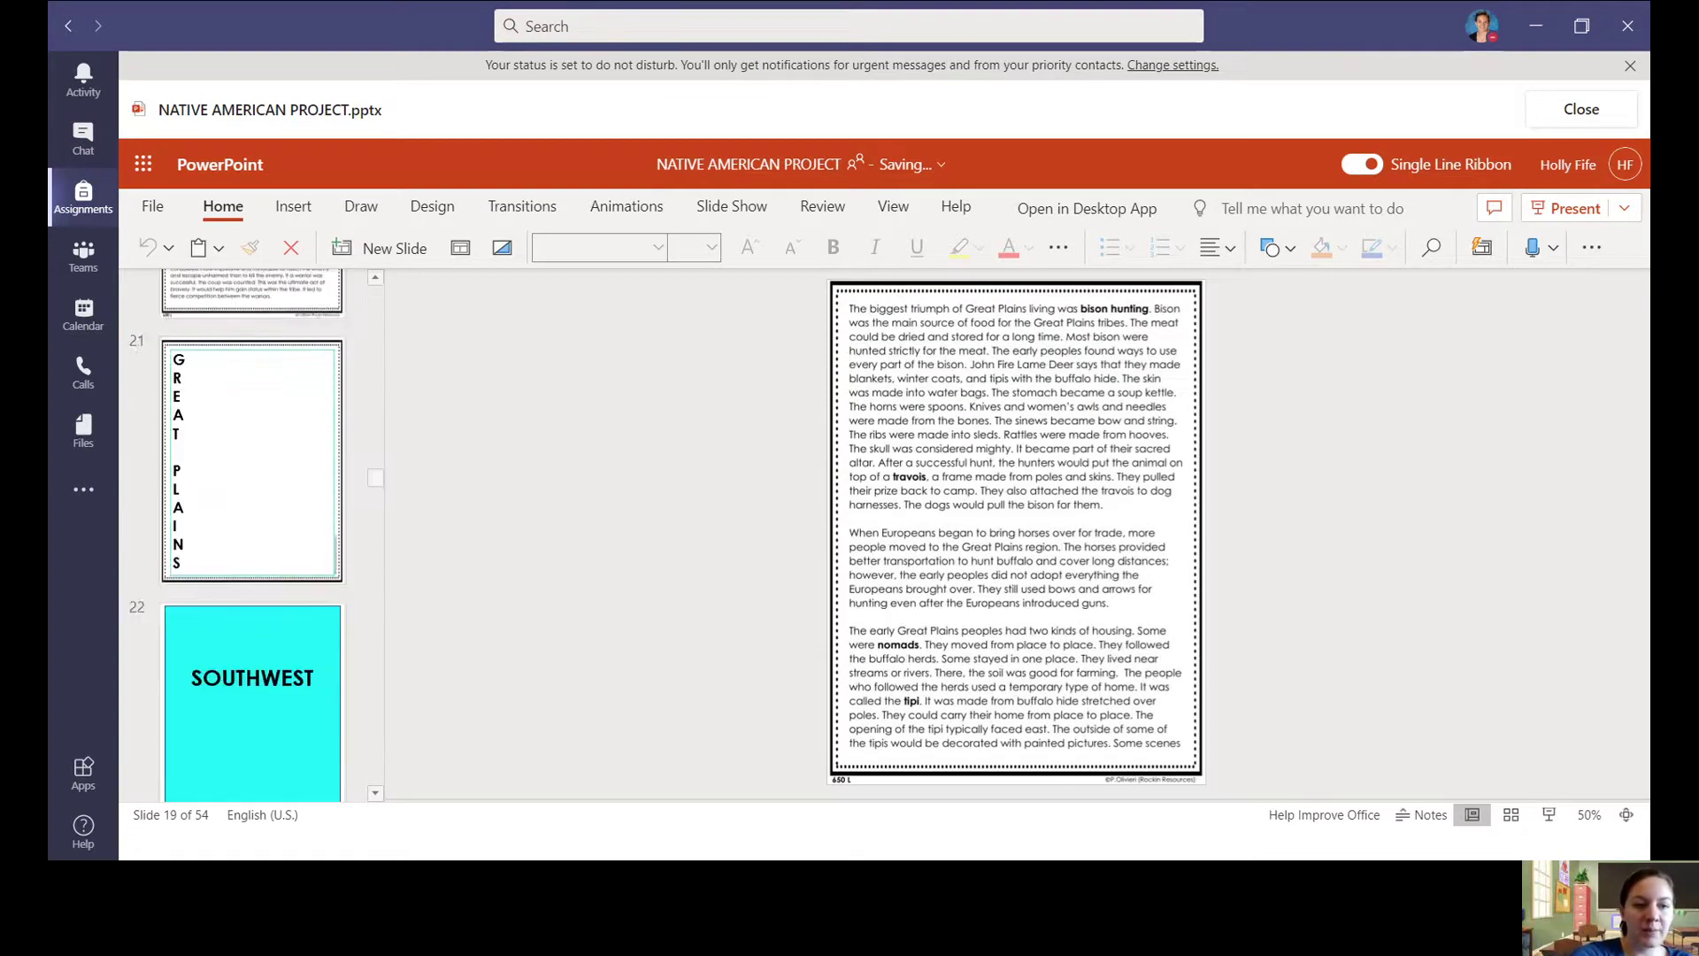
pyautogui.scroll(-6, 252, 531)
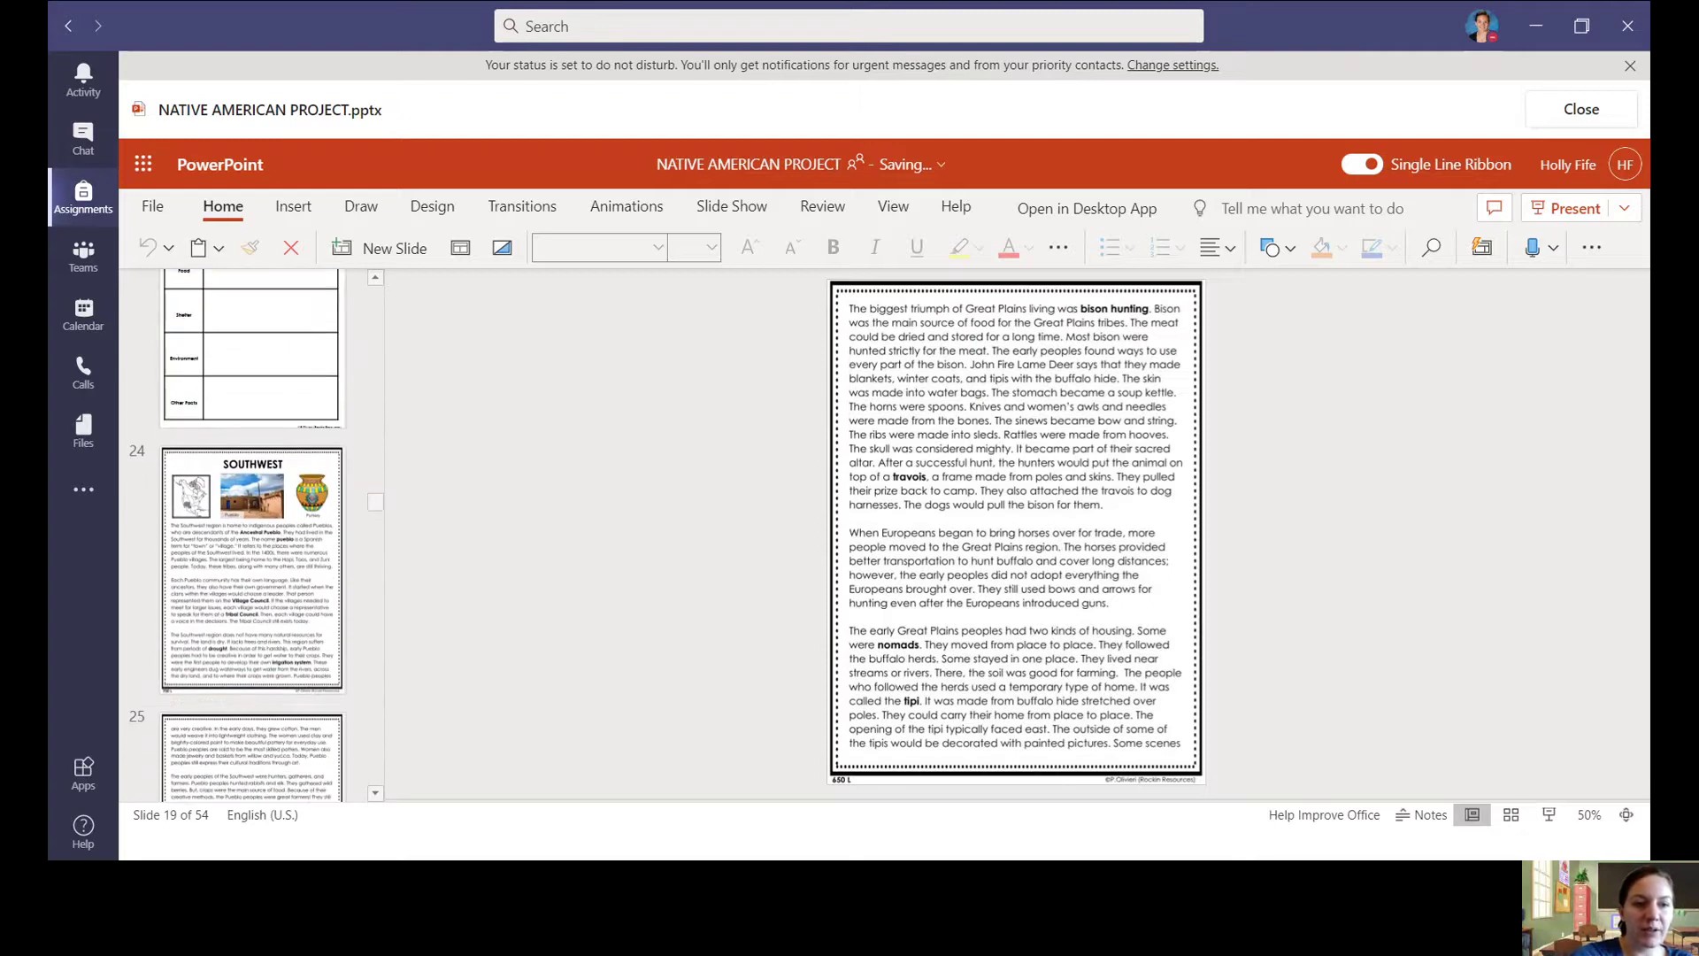
pyautogui.click(253, 567)
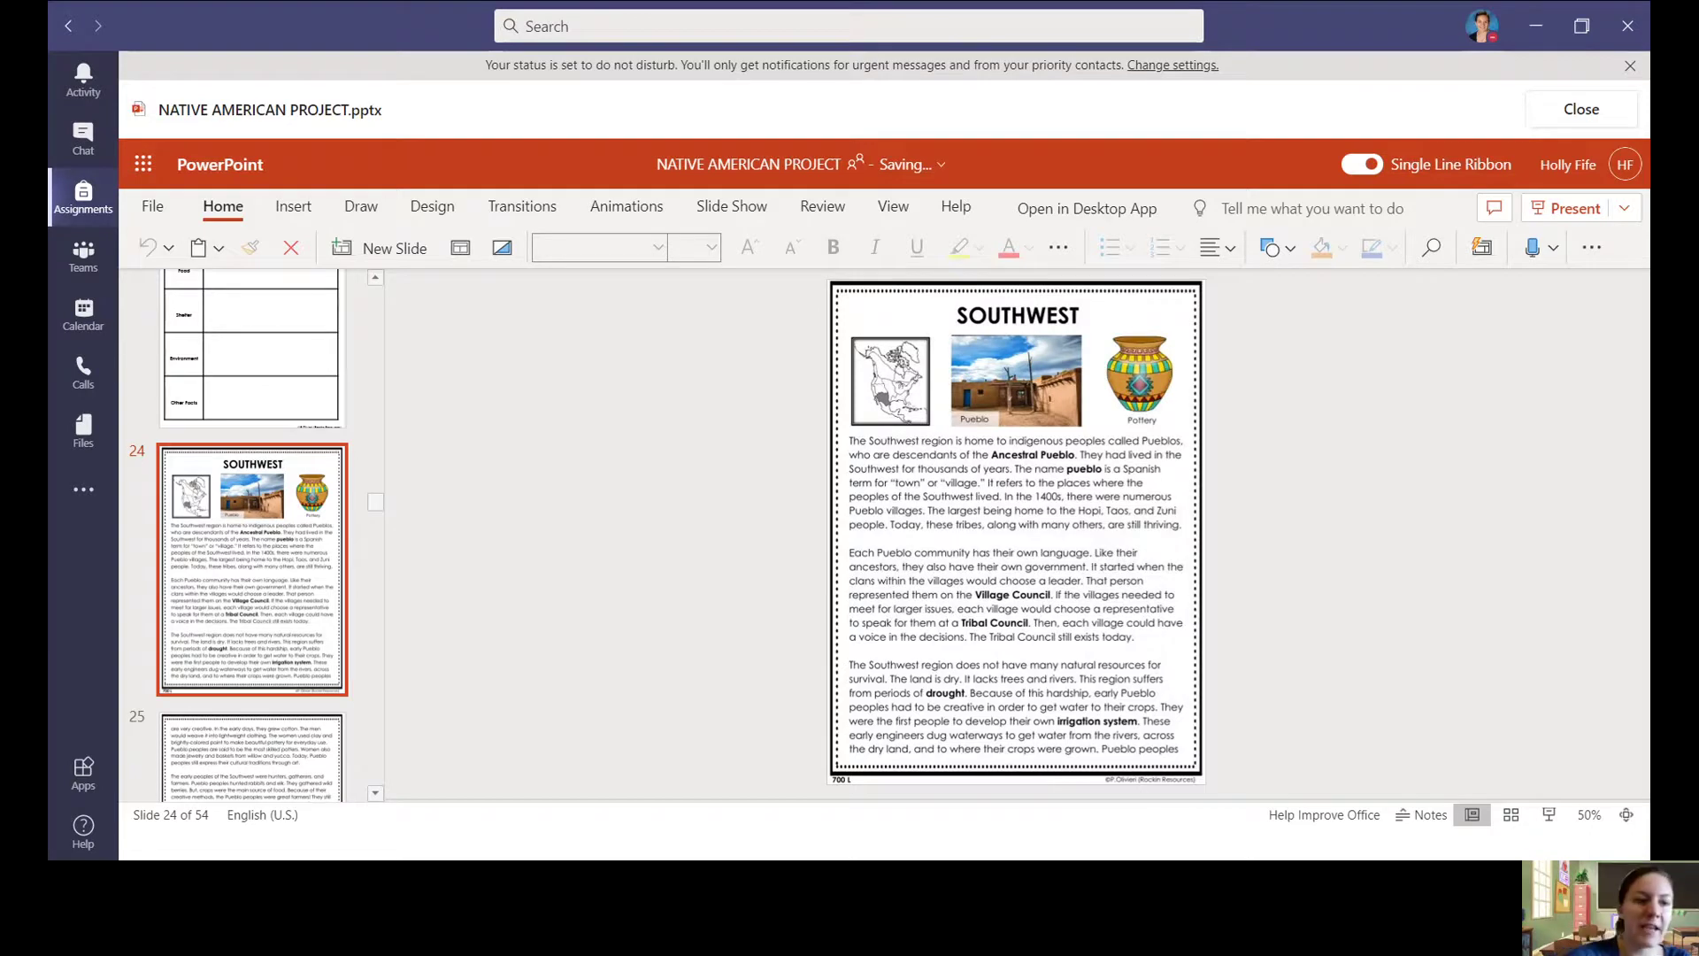
pyautogui.press('Down')
pyautogui.scroll(-15, 252, 531)
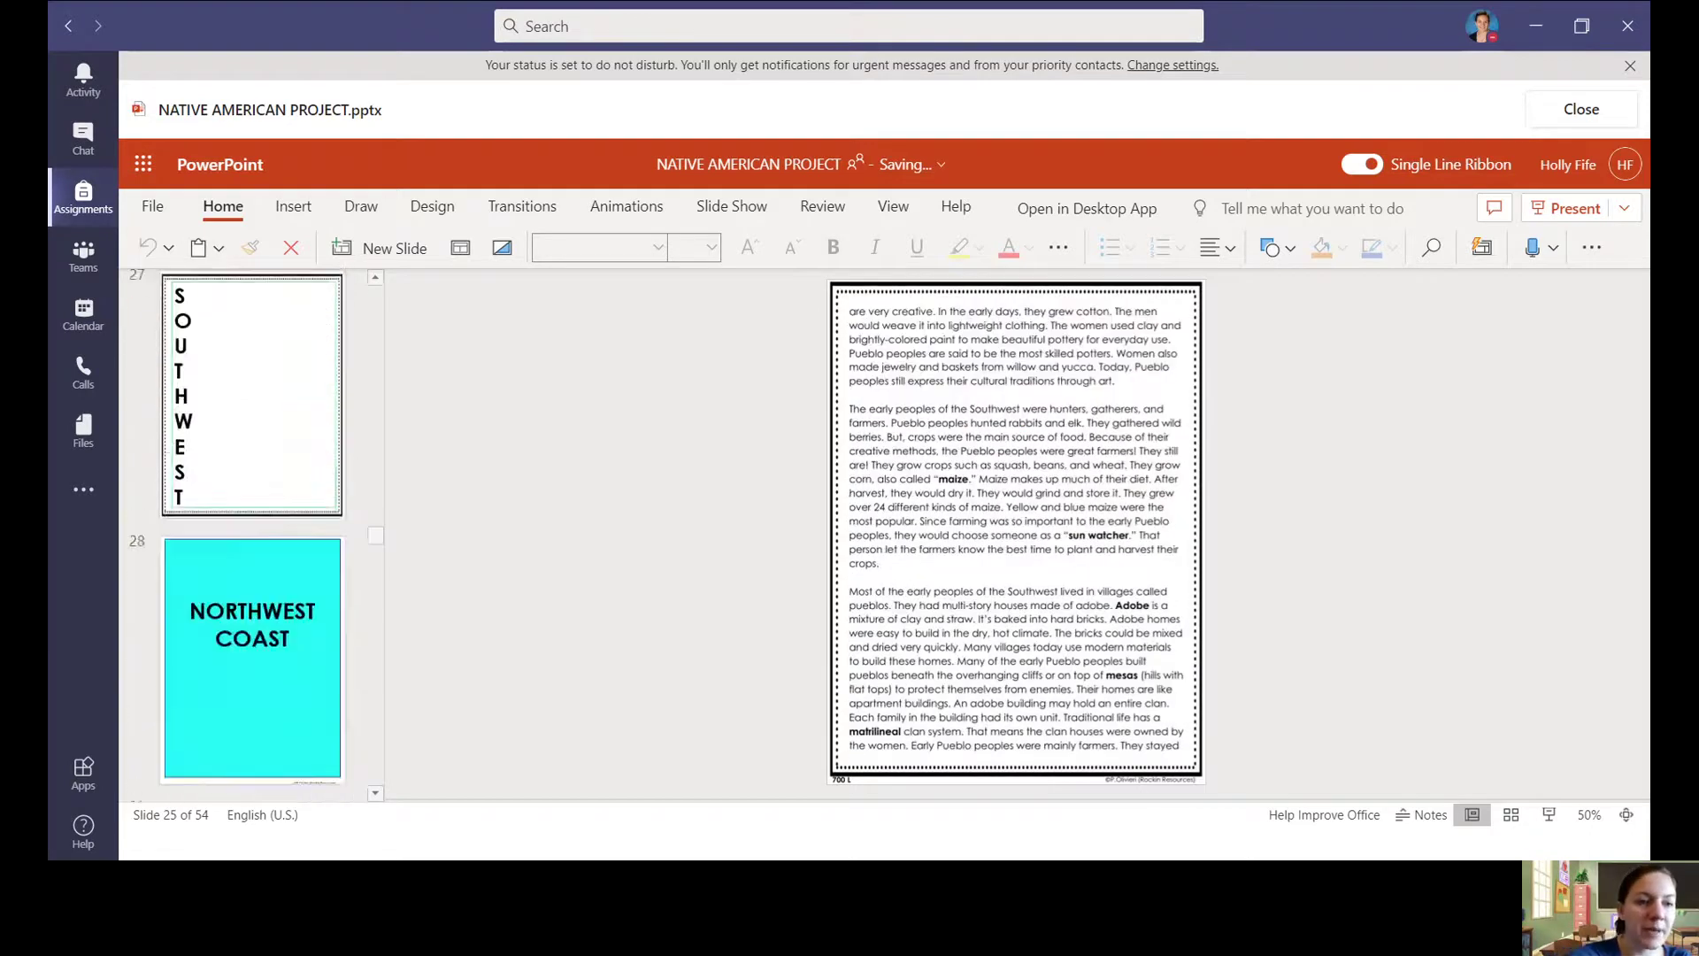
pyautogui.scroll(-1, 253, 531)
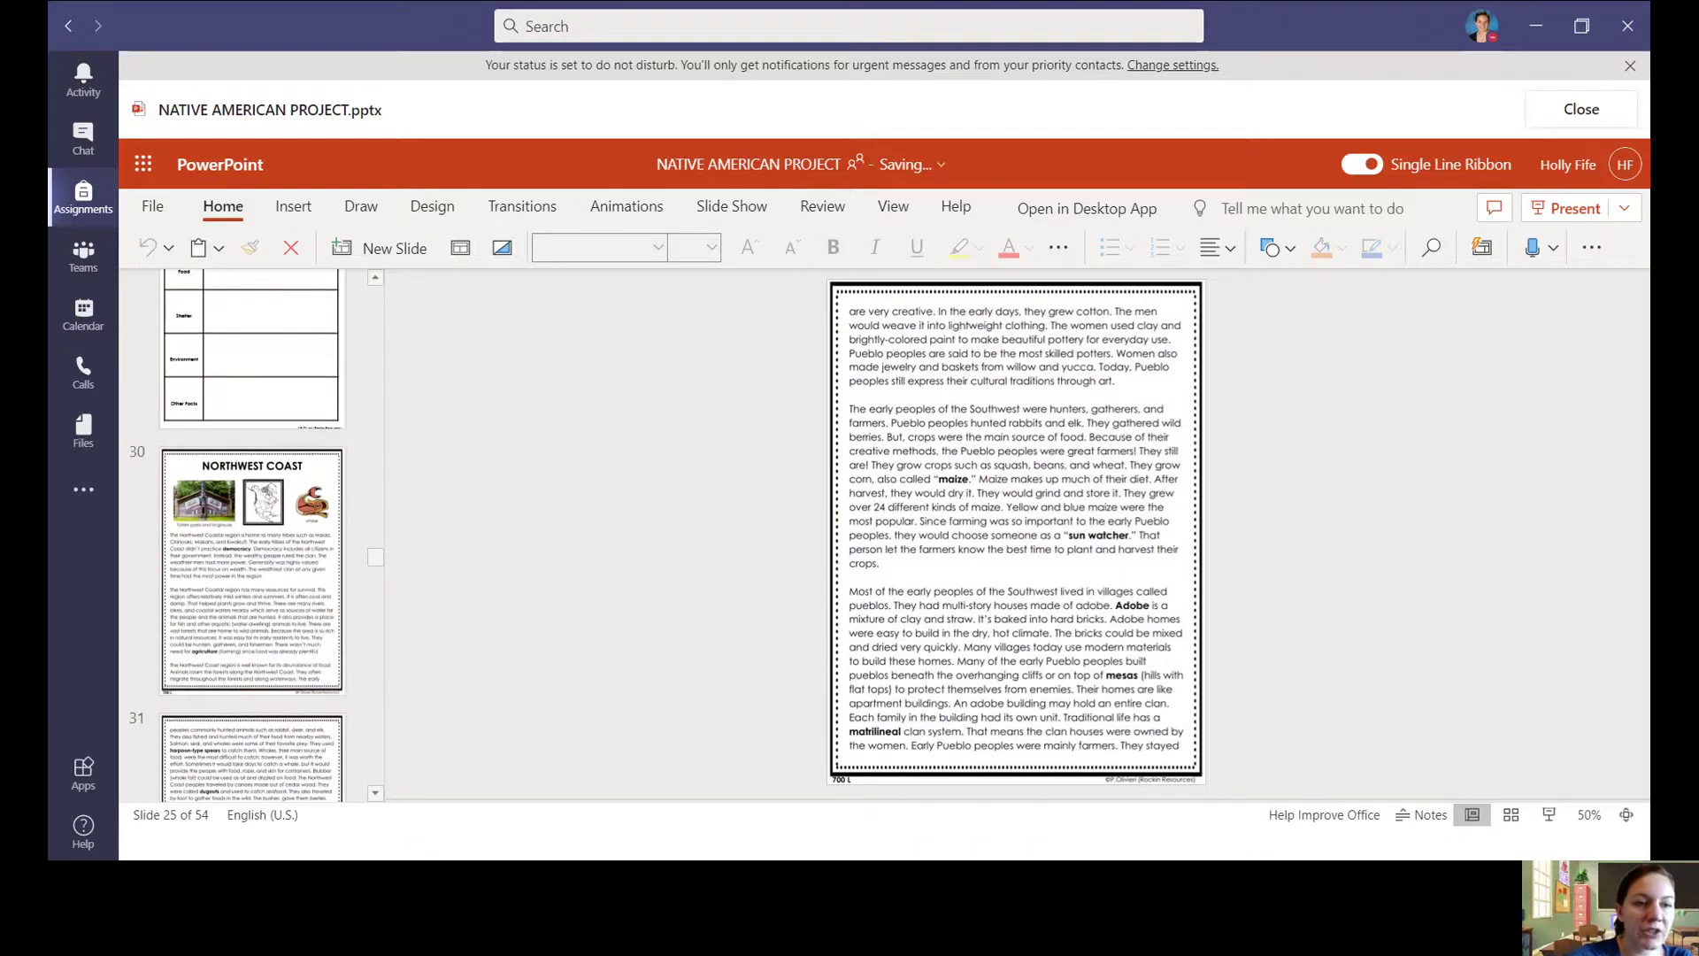
pyautogui.click(252, 570)
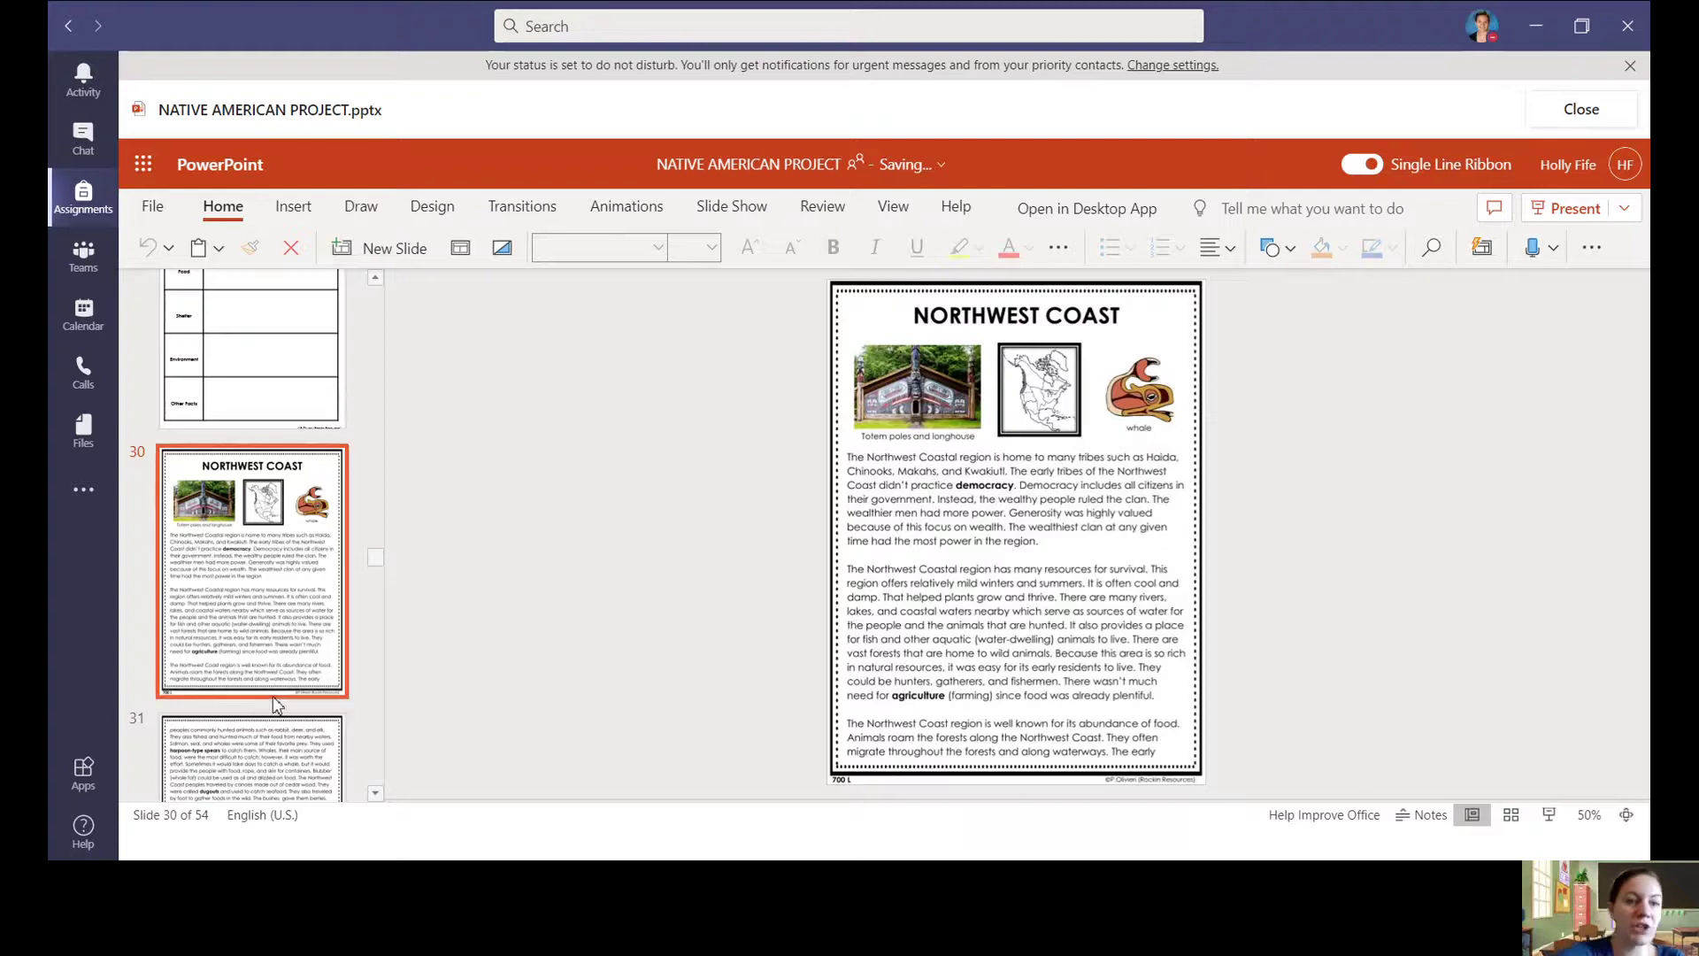
# Show the Arctic reading slide, slide 36.
pyautogui.scroll(-1, 273, 705)
pyautogui.scroll(-10, 252, 534)
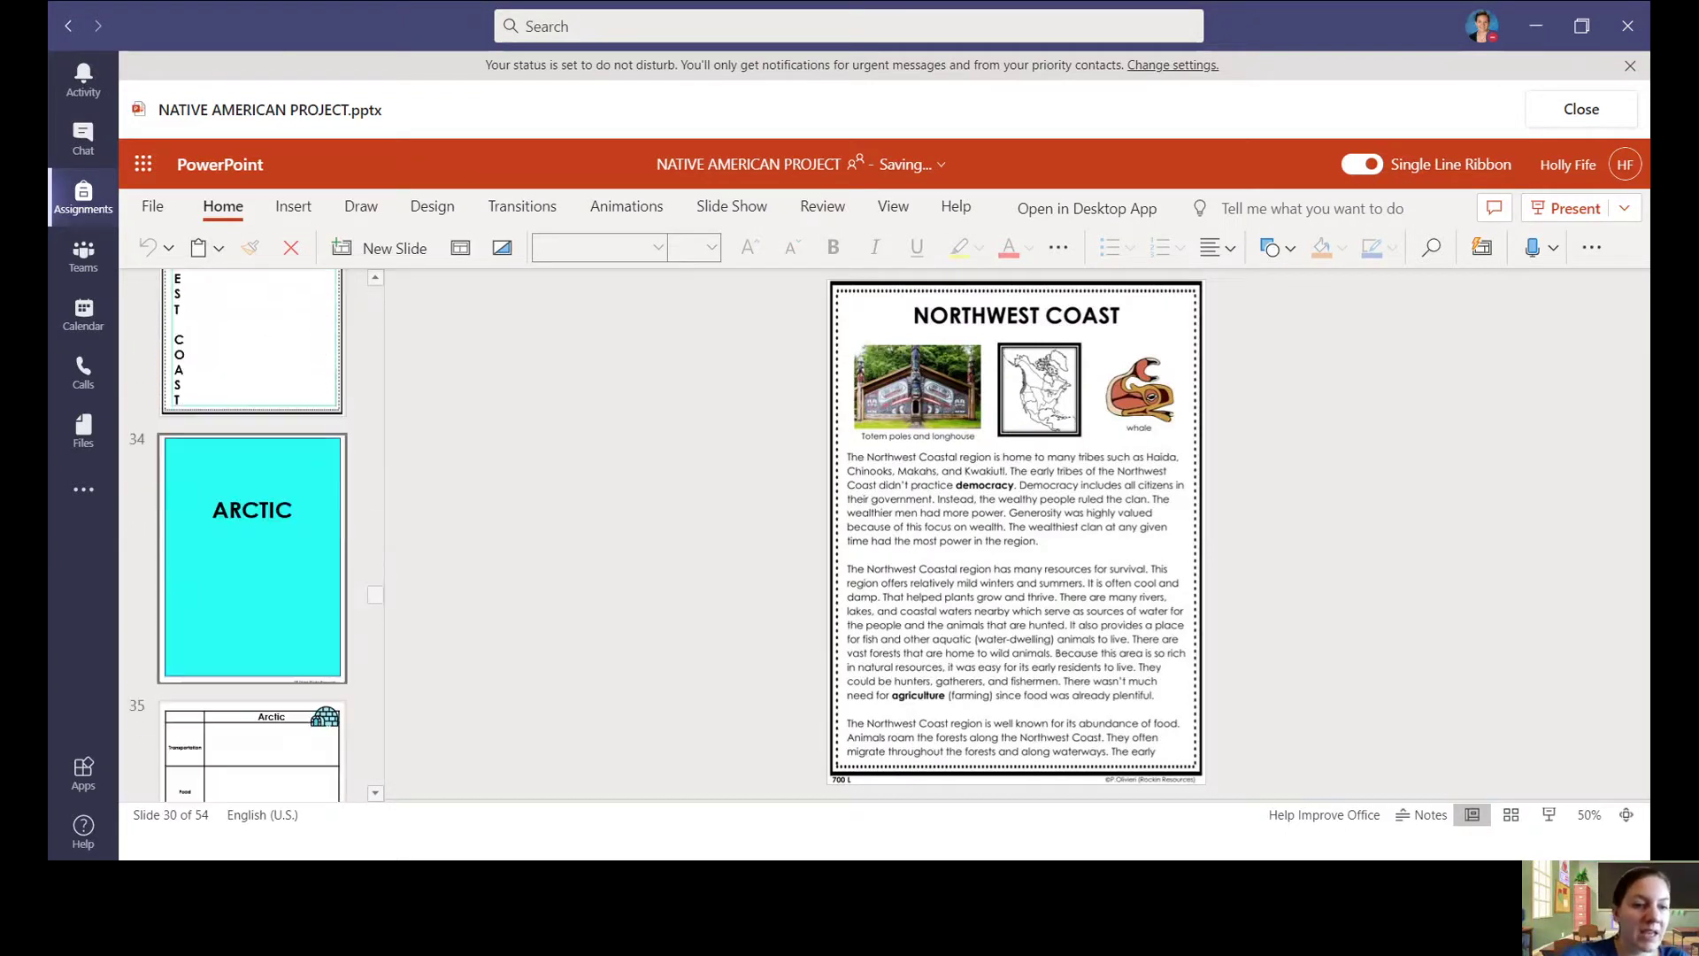
pyautogui.scroll(-4, 253, 535)
pyautogui.click(252, 558)
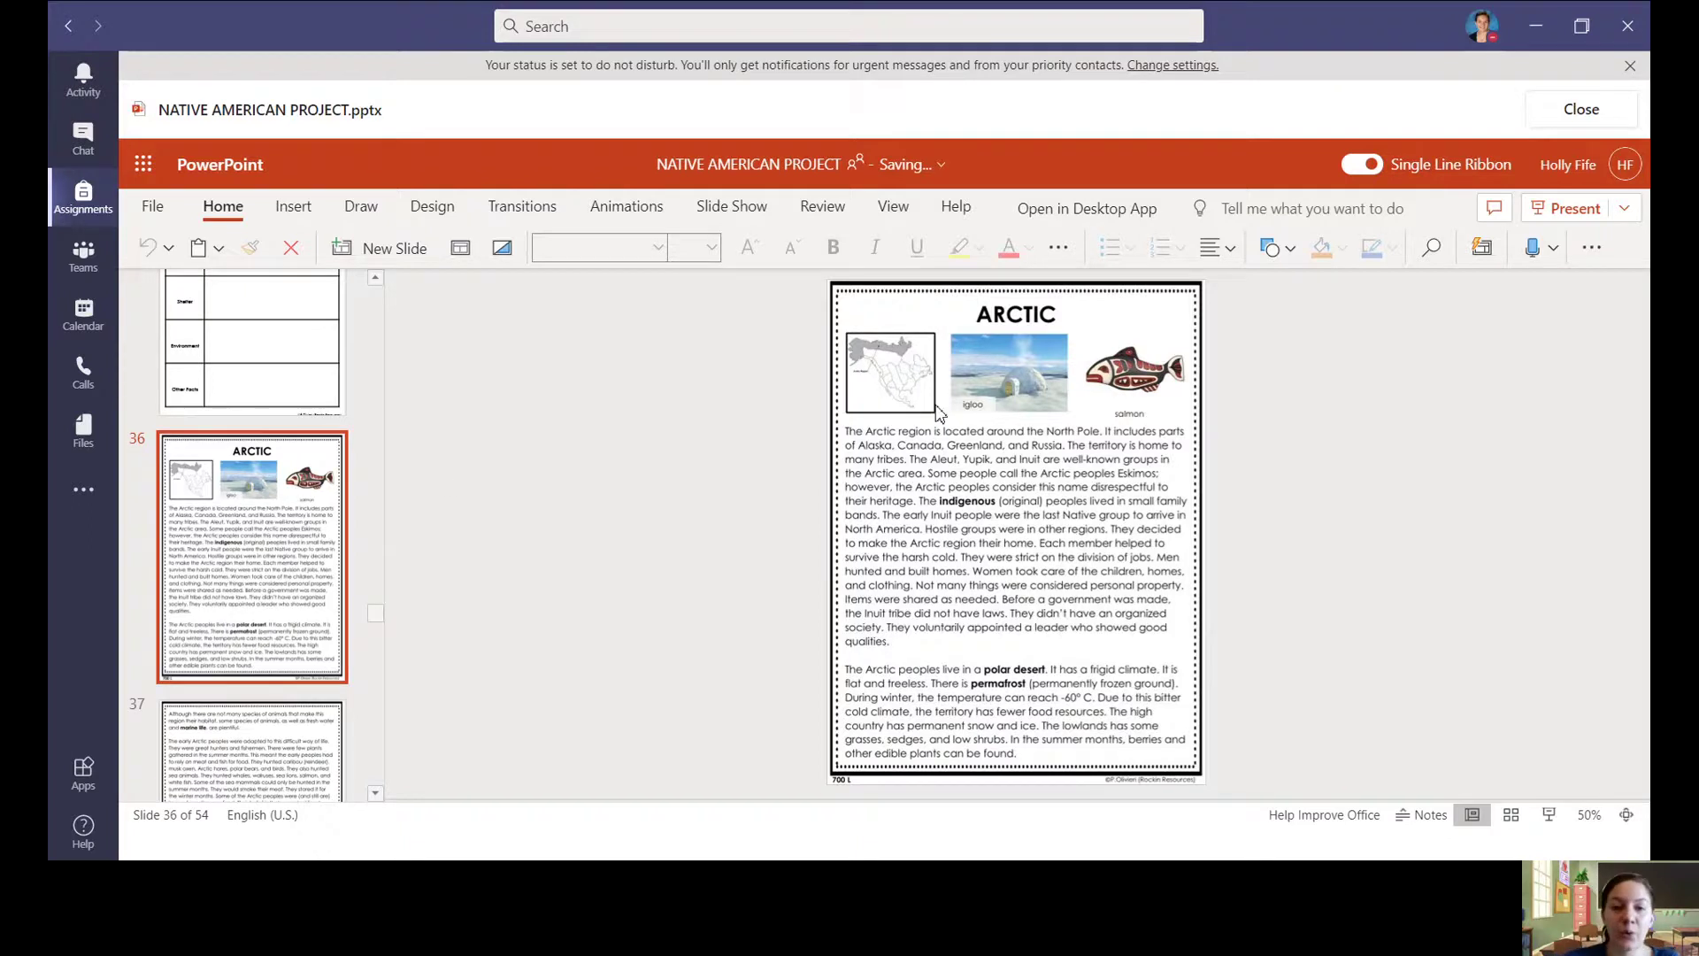
# Show the Great Basin reading slide, slide 42.
pyautogui.scroll(-10, 253, 535)
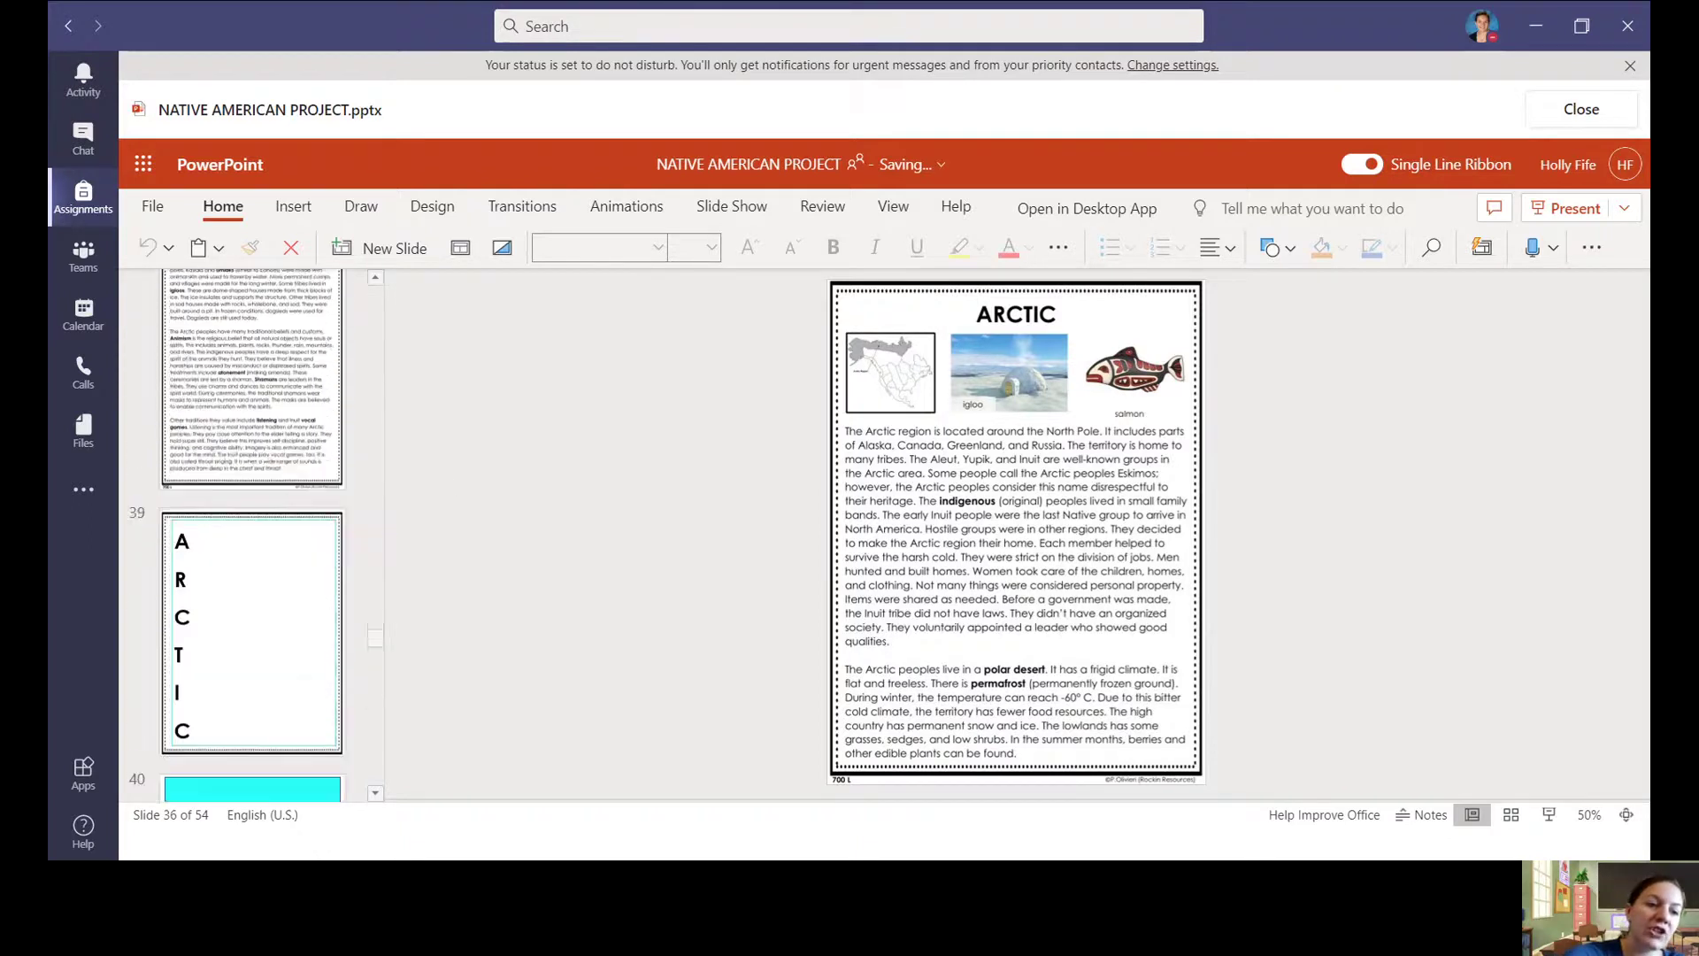
pyautogui.scroll(-6, 252, 535)
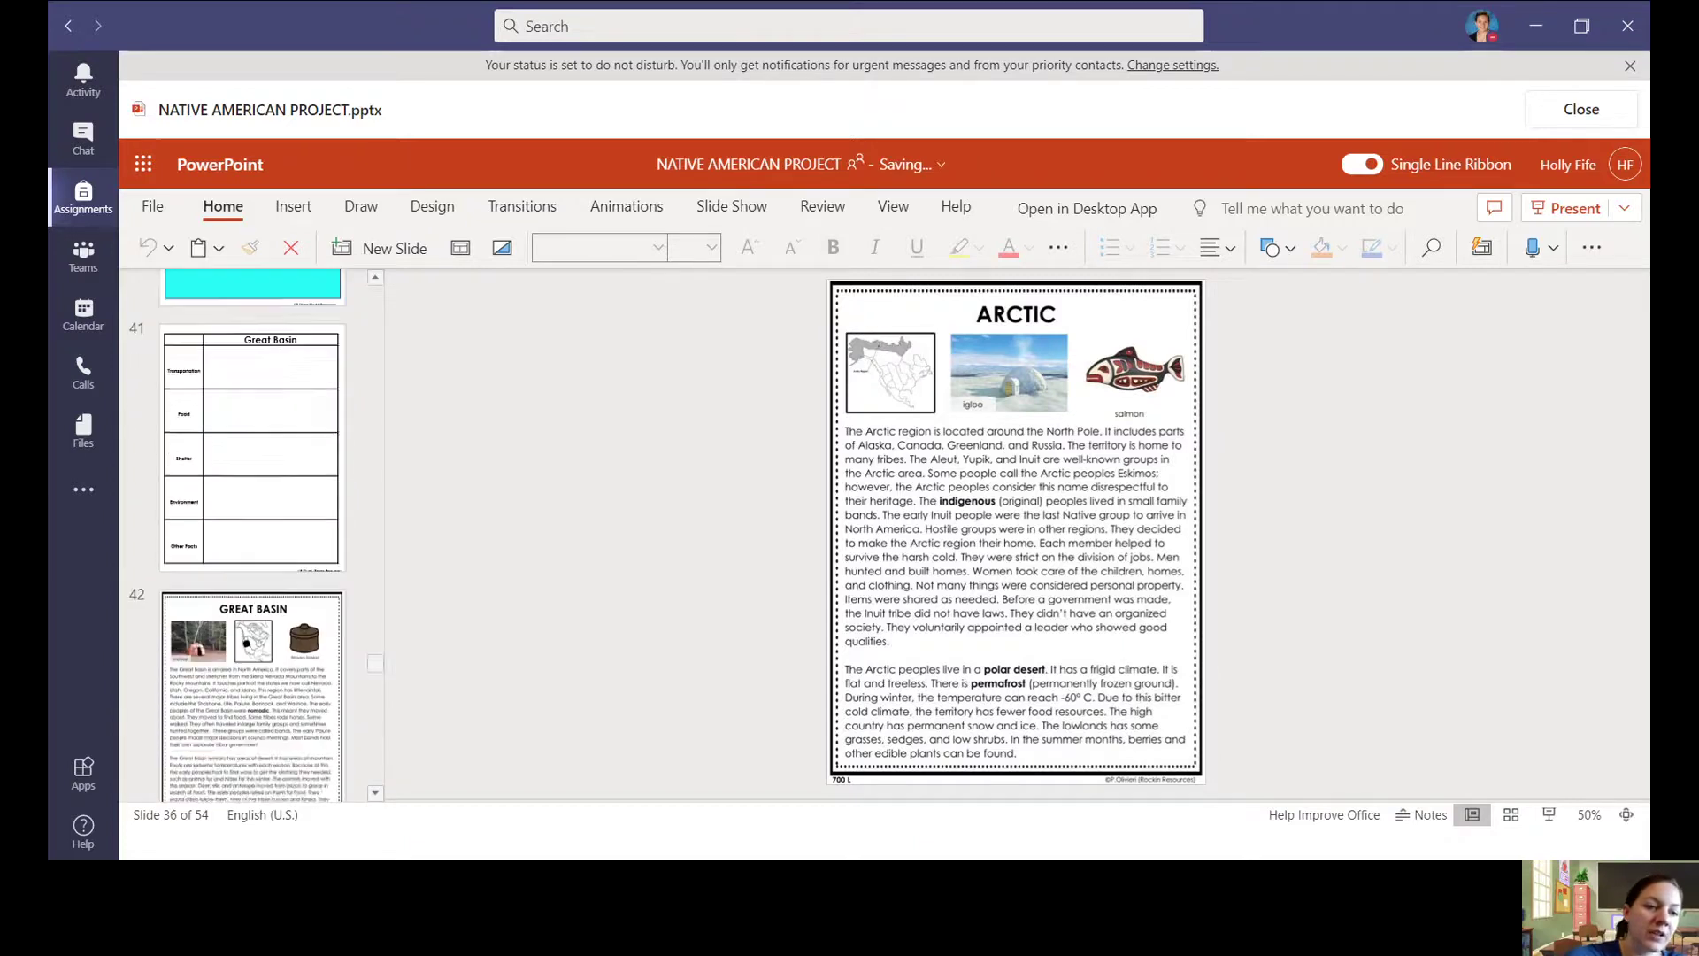
pyautogui.click(252, 575)
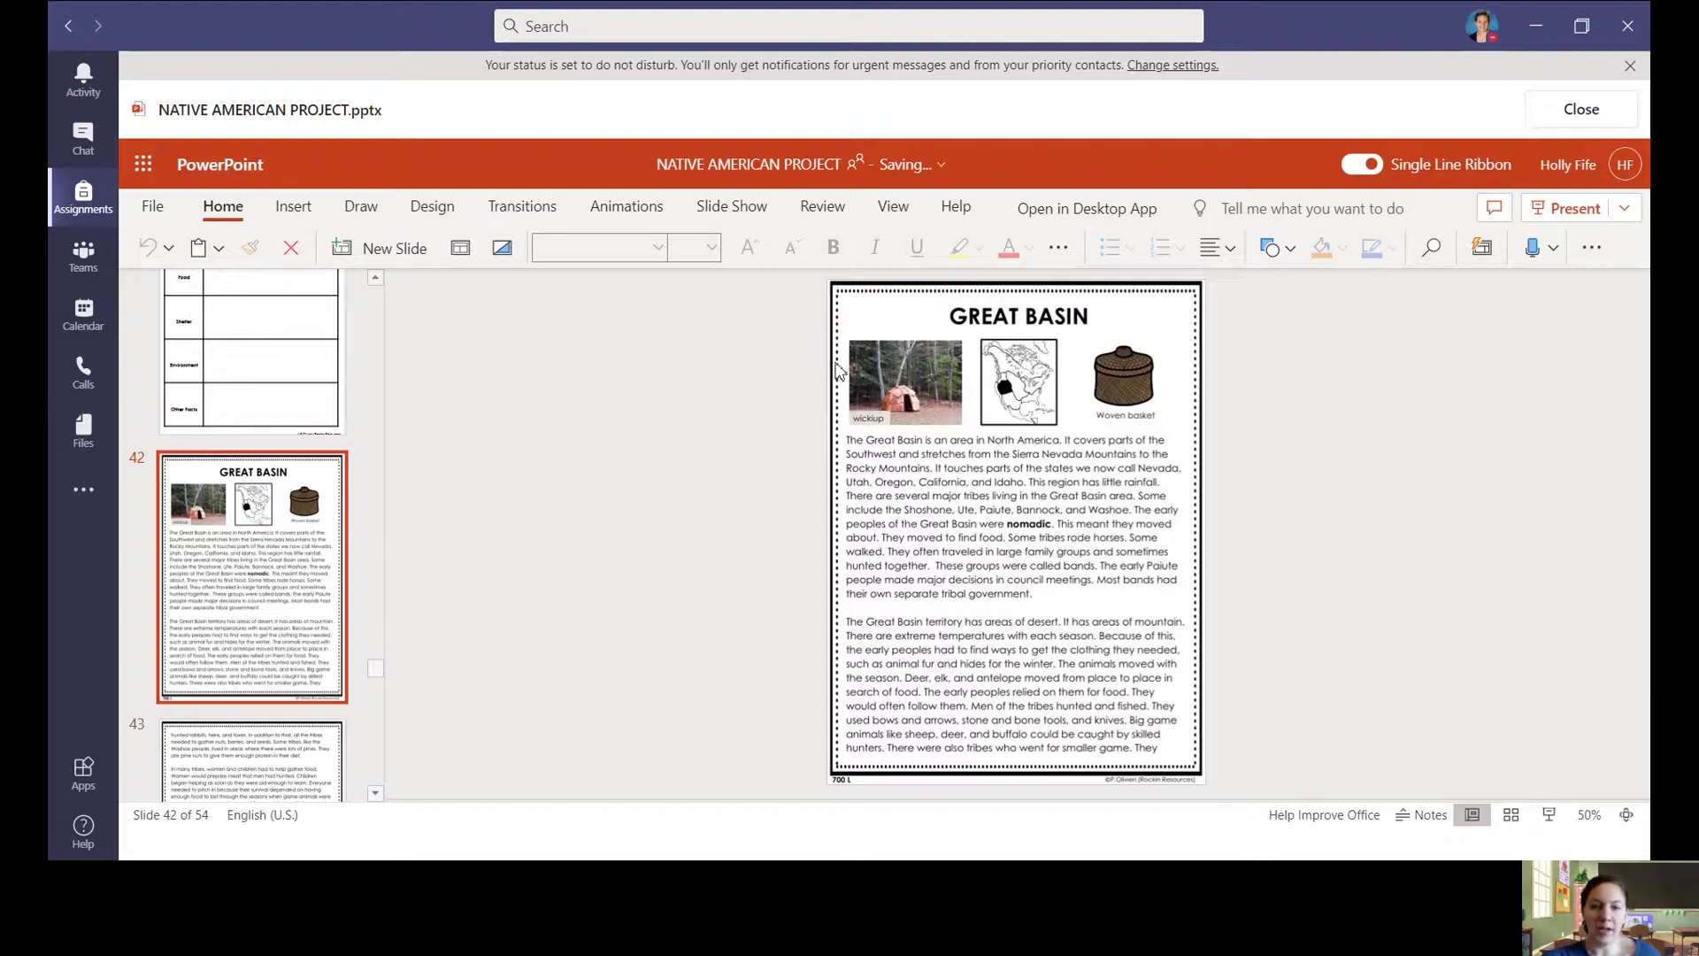
# Scroll the thumbnail pane up and down around the Great Basin slides.
pyautogui.scroll(-10, 225, 645)
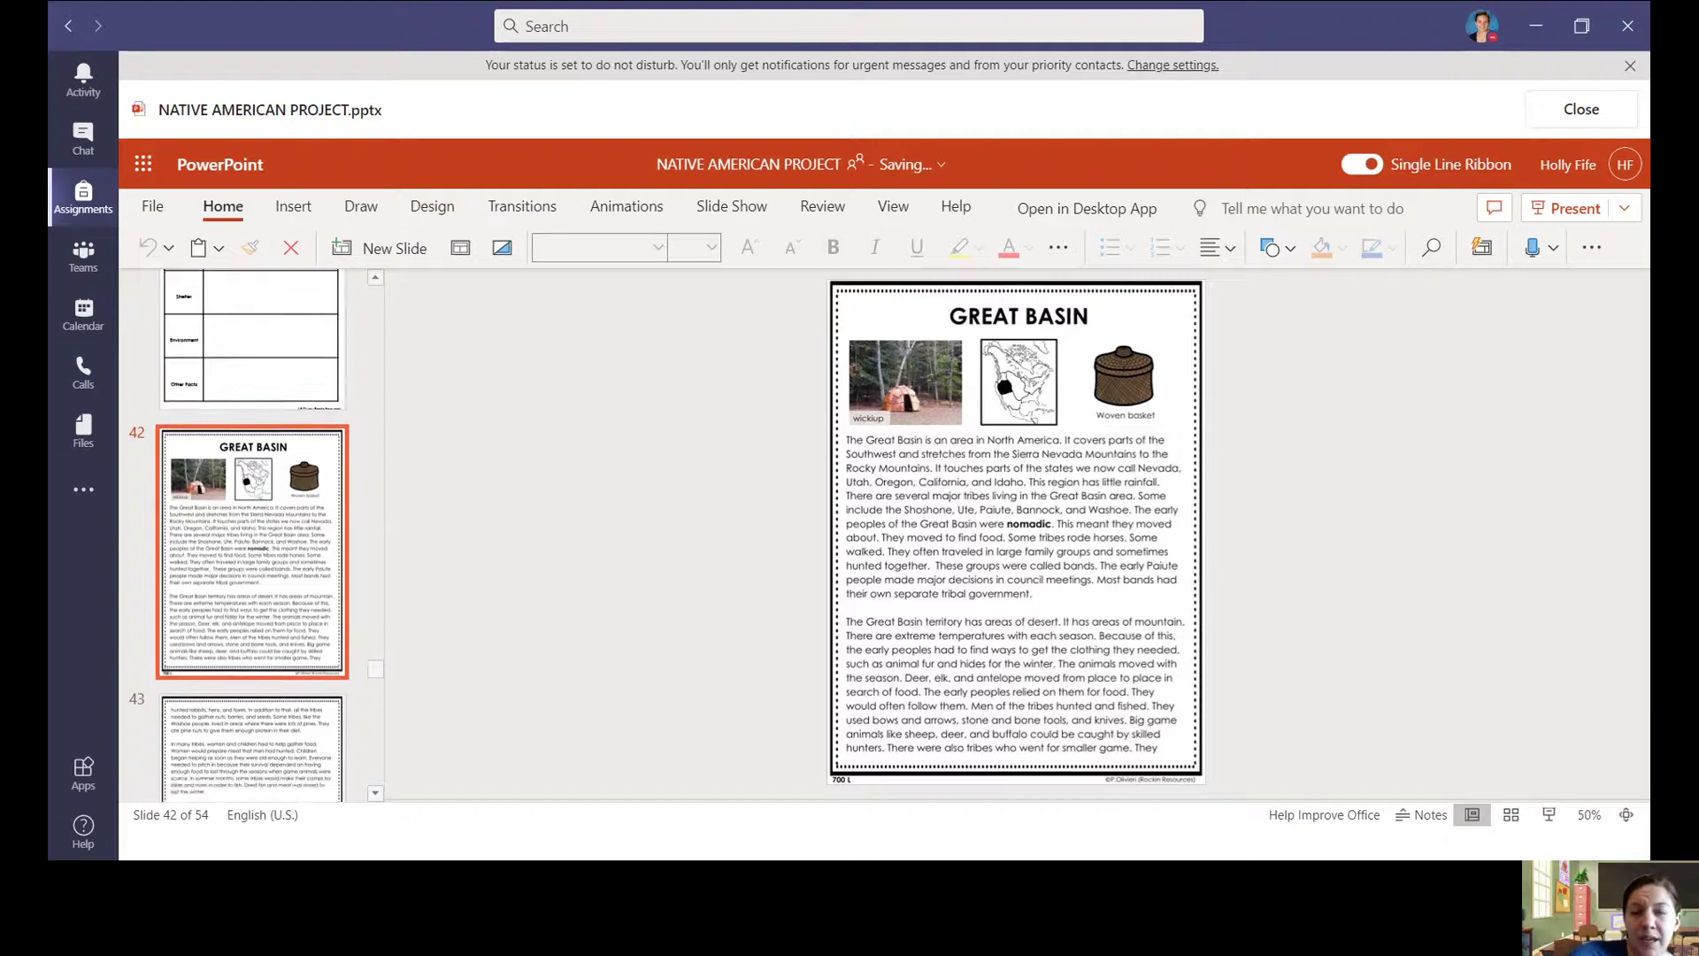
pyautogui.scroll(-3, 251, 531)
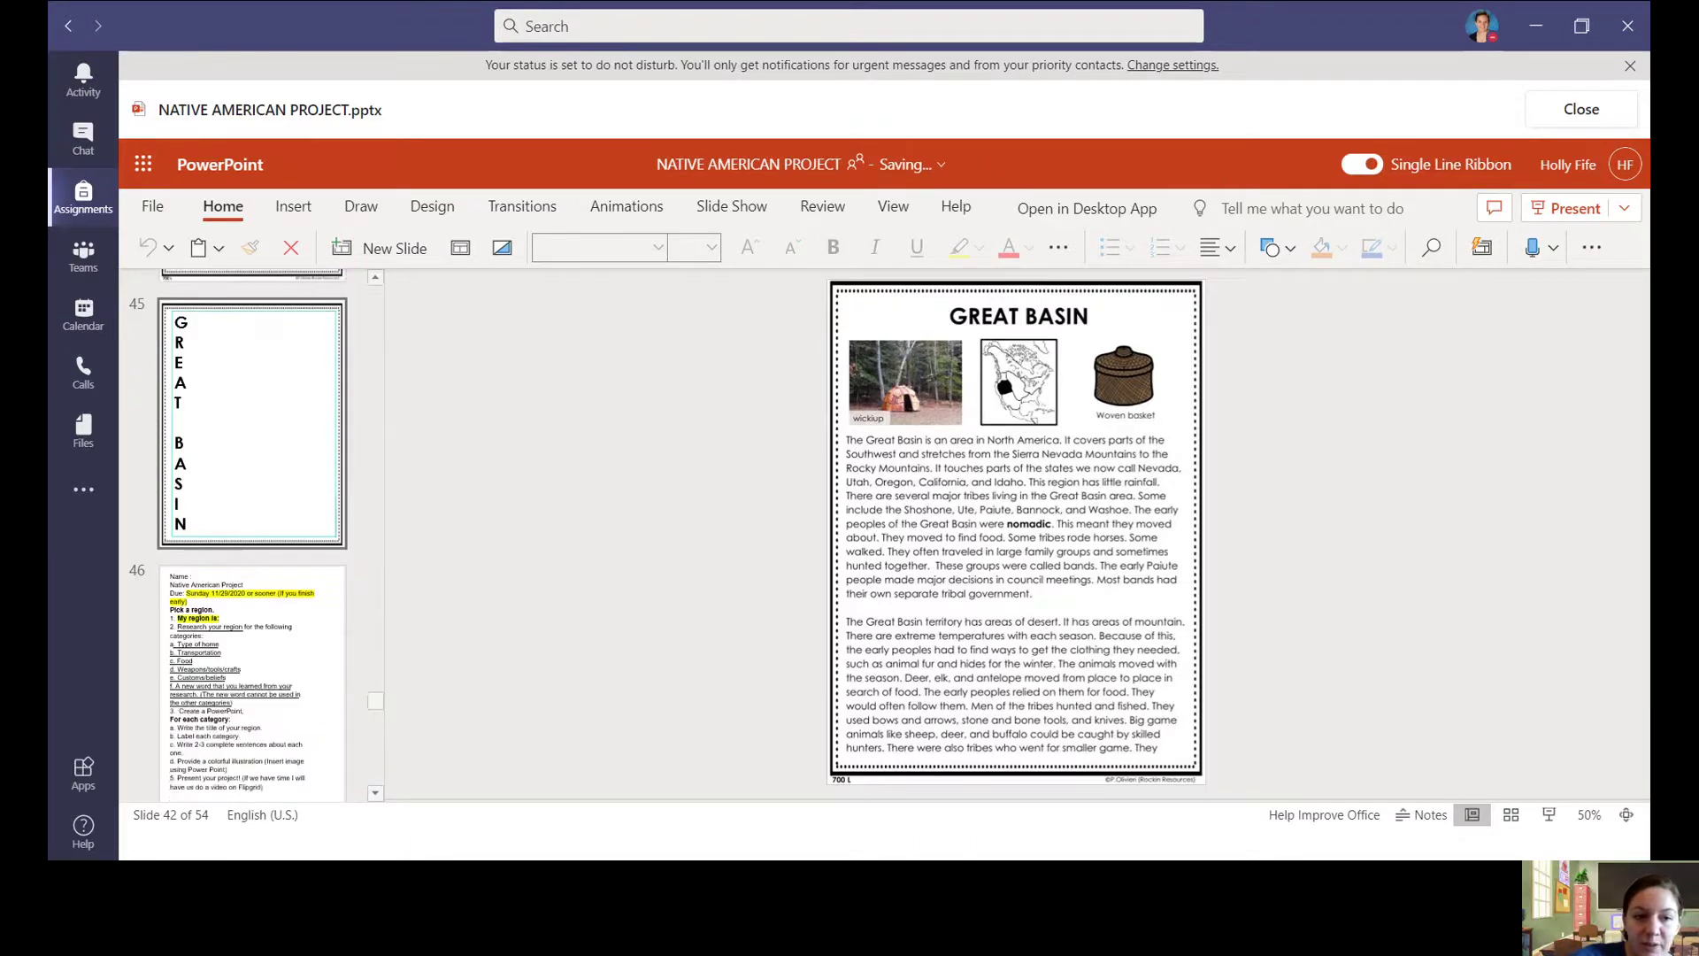
pyautogui.scroll(10, 252, 531)
pyautogui.scroll(20, 252, 531)
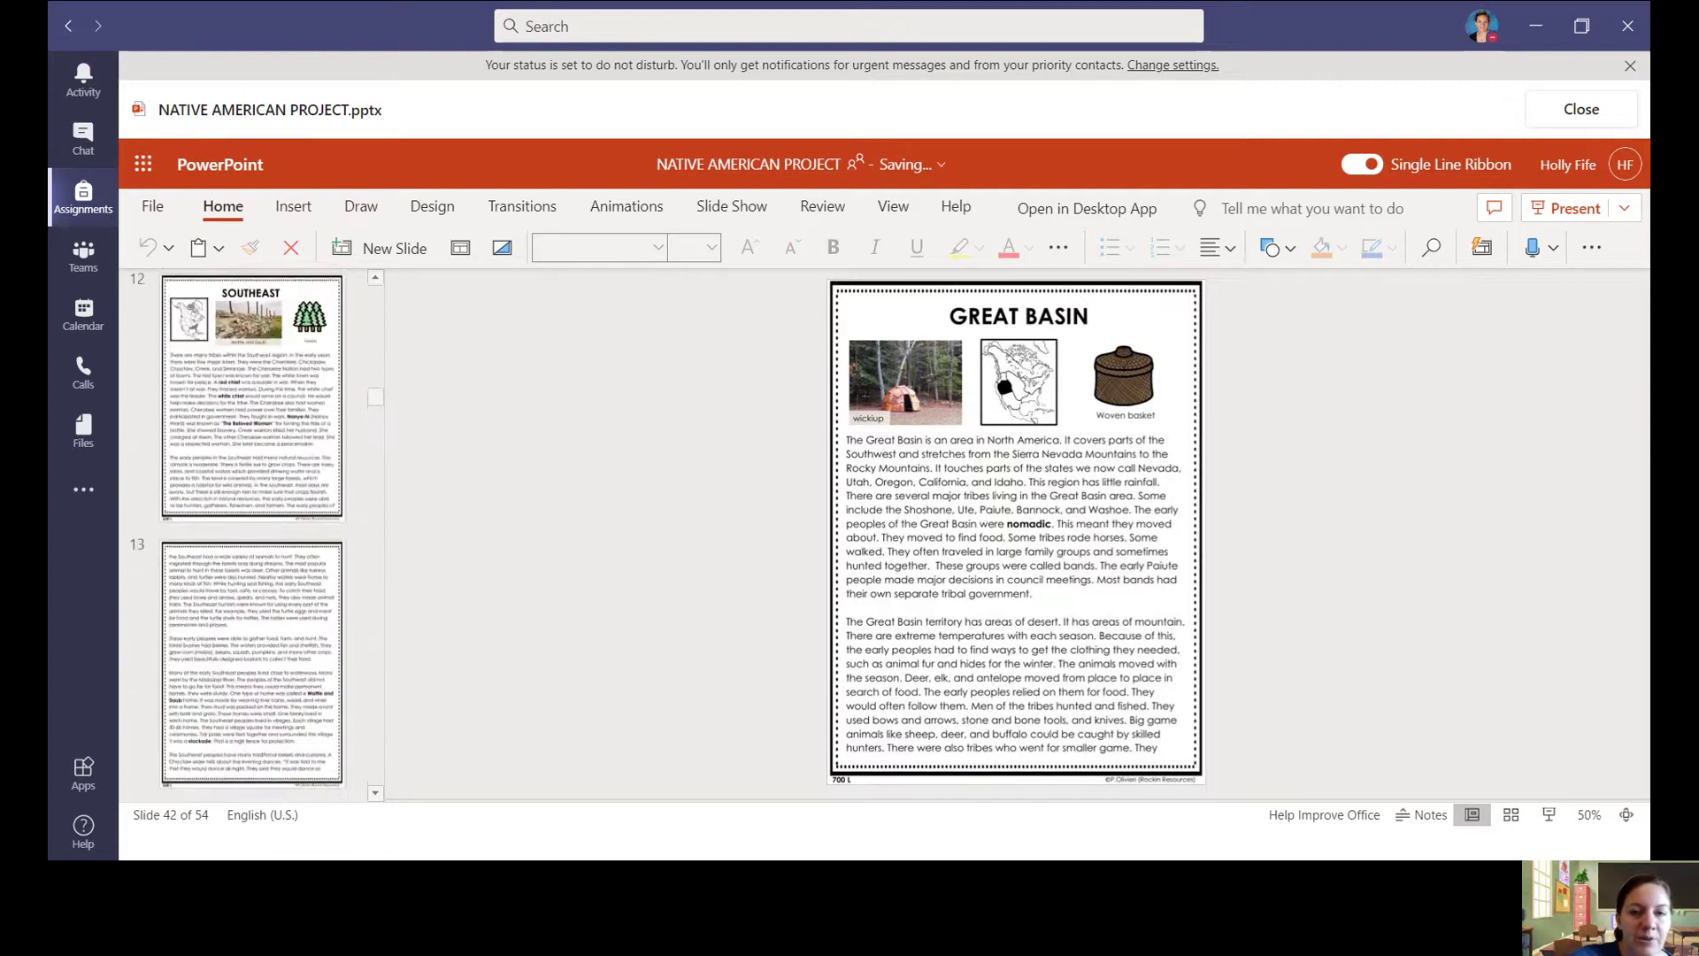
pyautogui.scroll(-15, 252, 536)
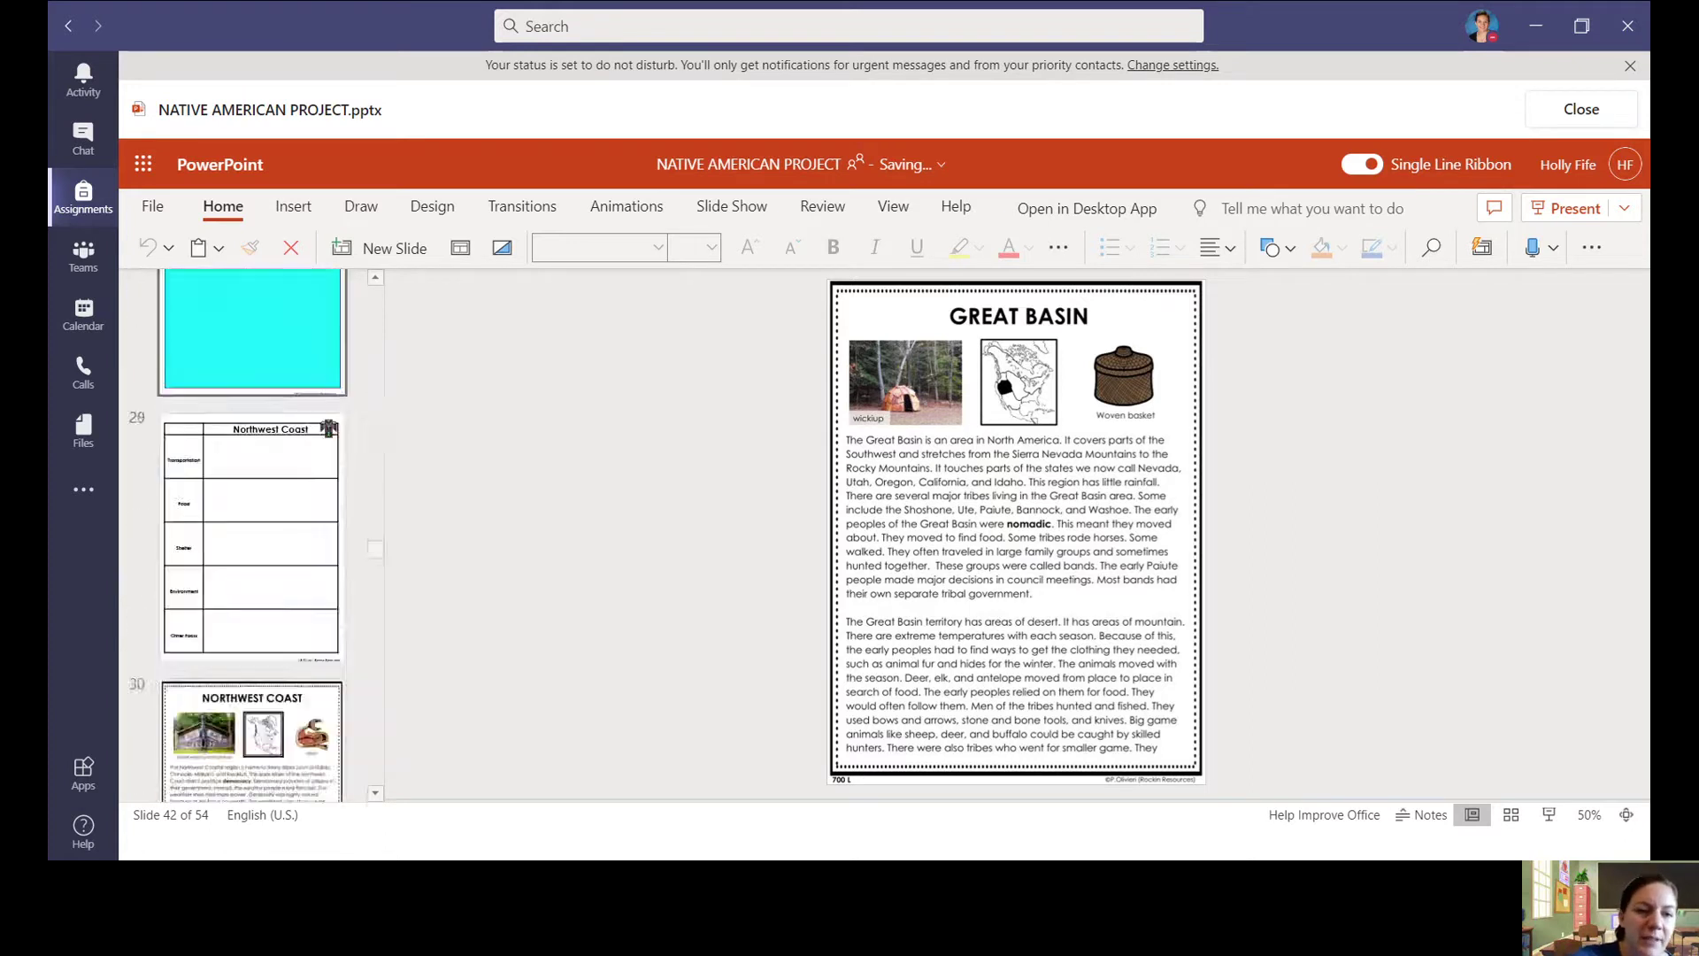
pyautogui.scroll(-11, 252, 536)
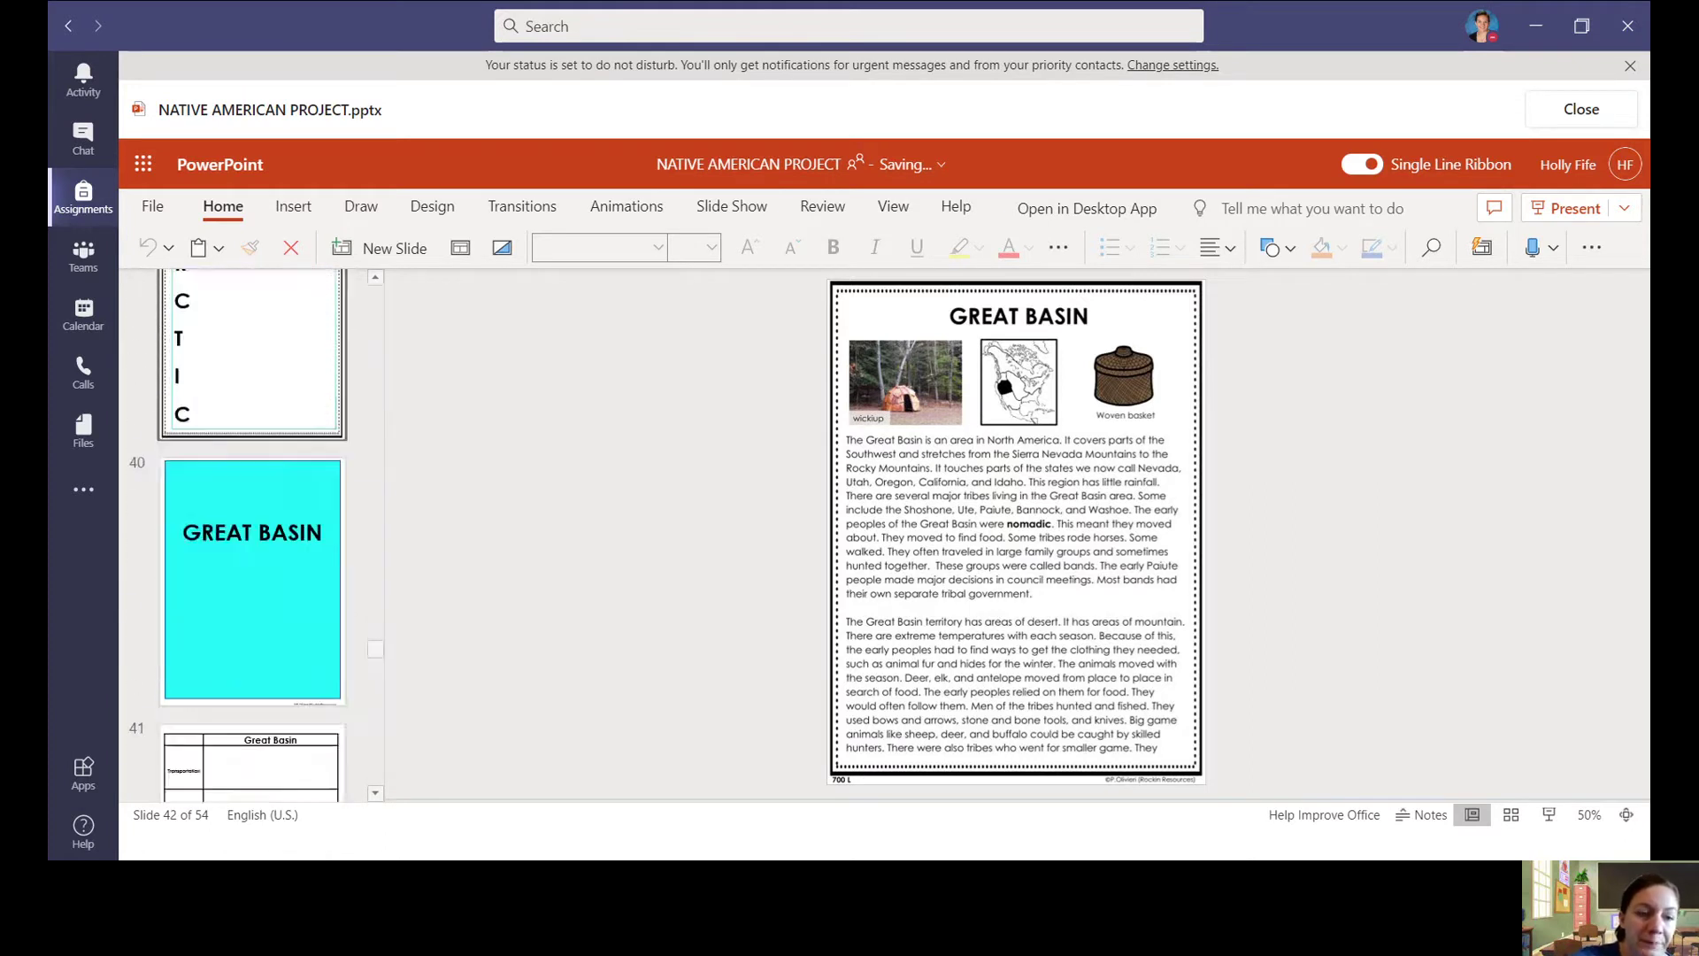
pyautogui.scroll(-3, 253, 536)
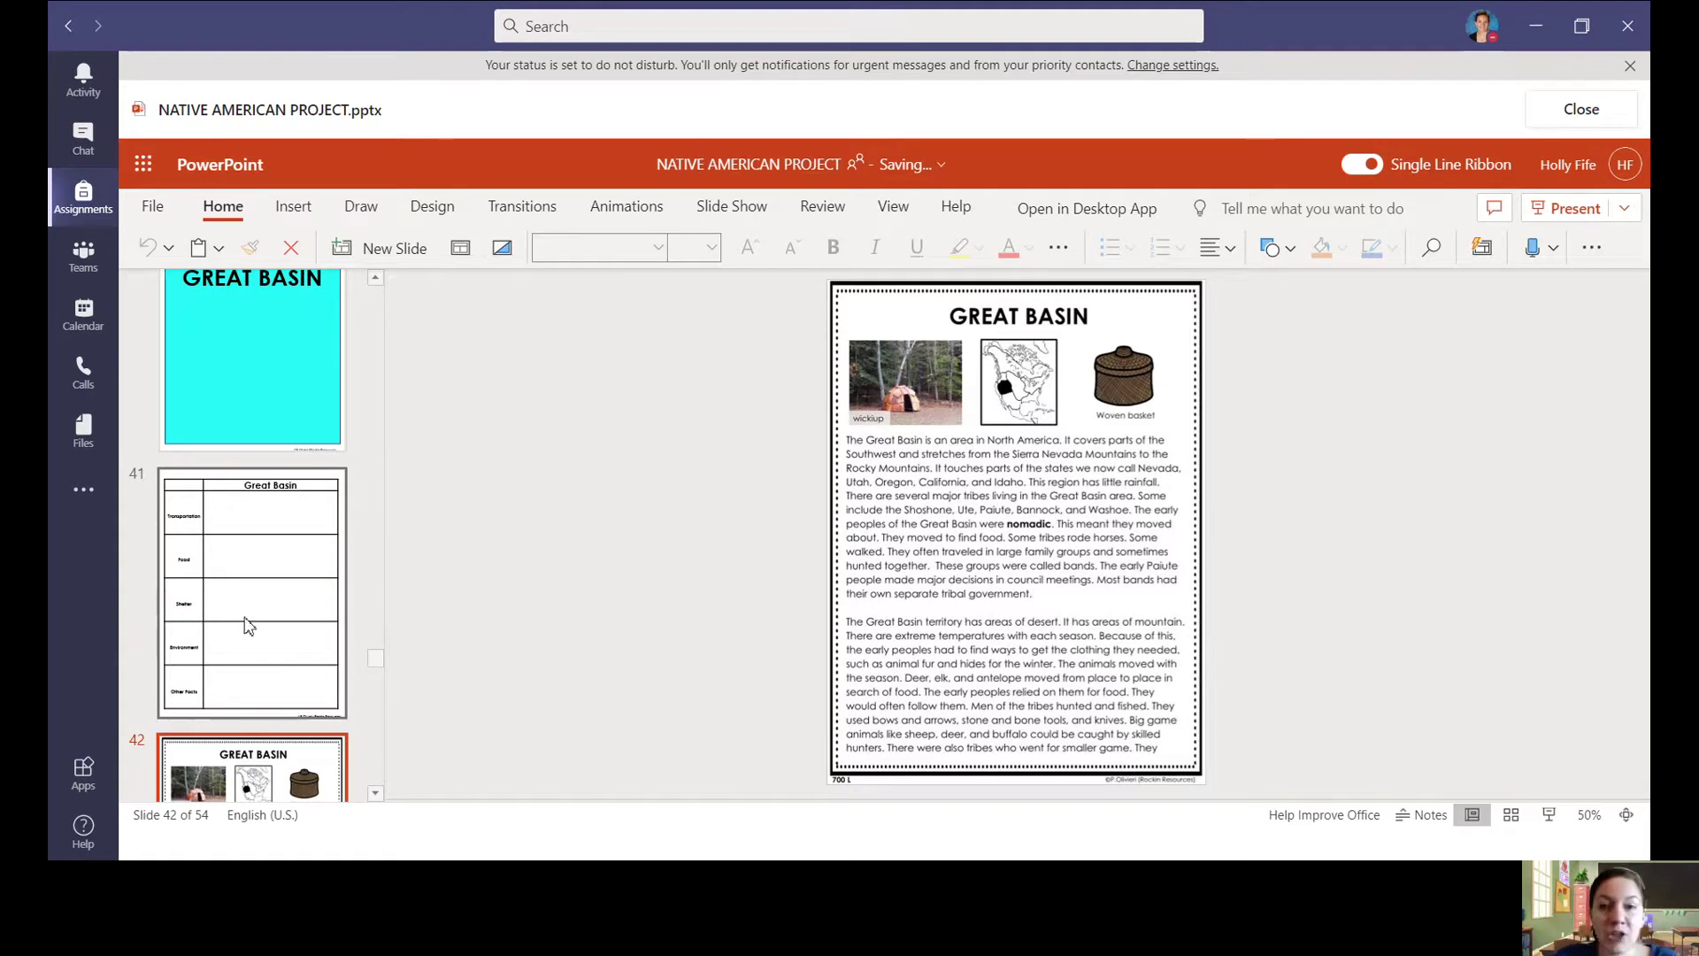
# Open the slide 41 recording table and click into its Food, Other Facts and Shelter cells.
pyautogui.click(279, 555)
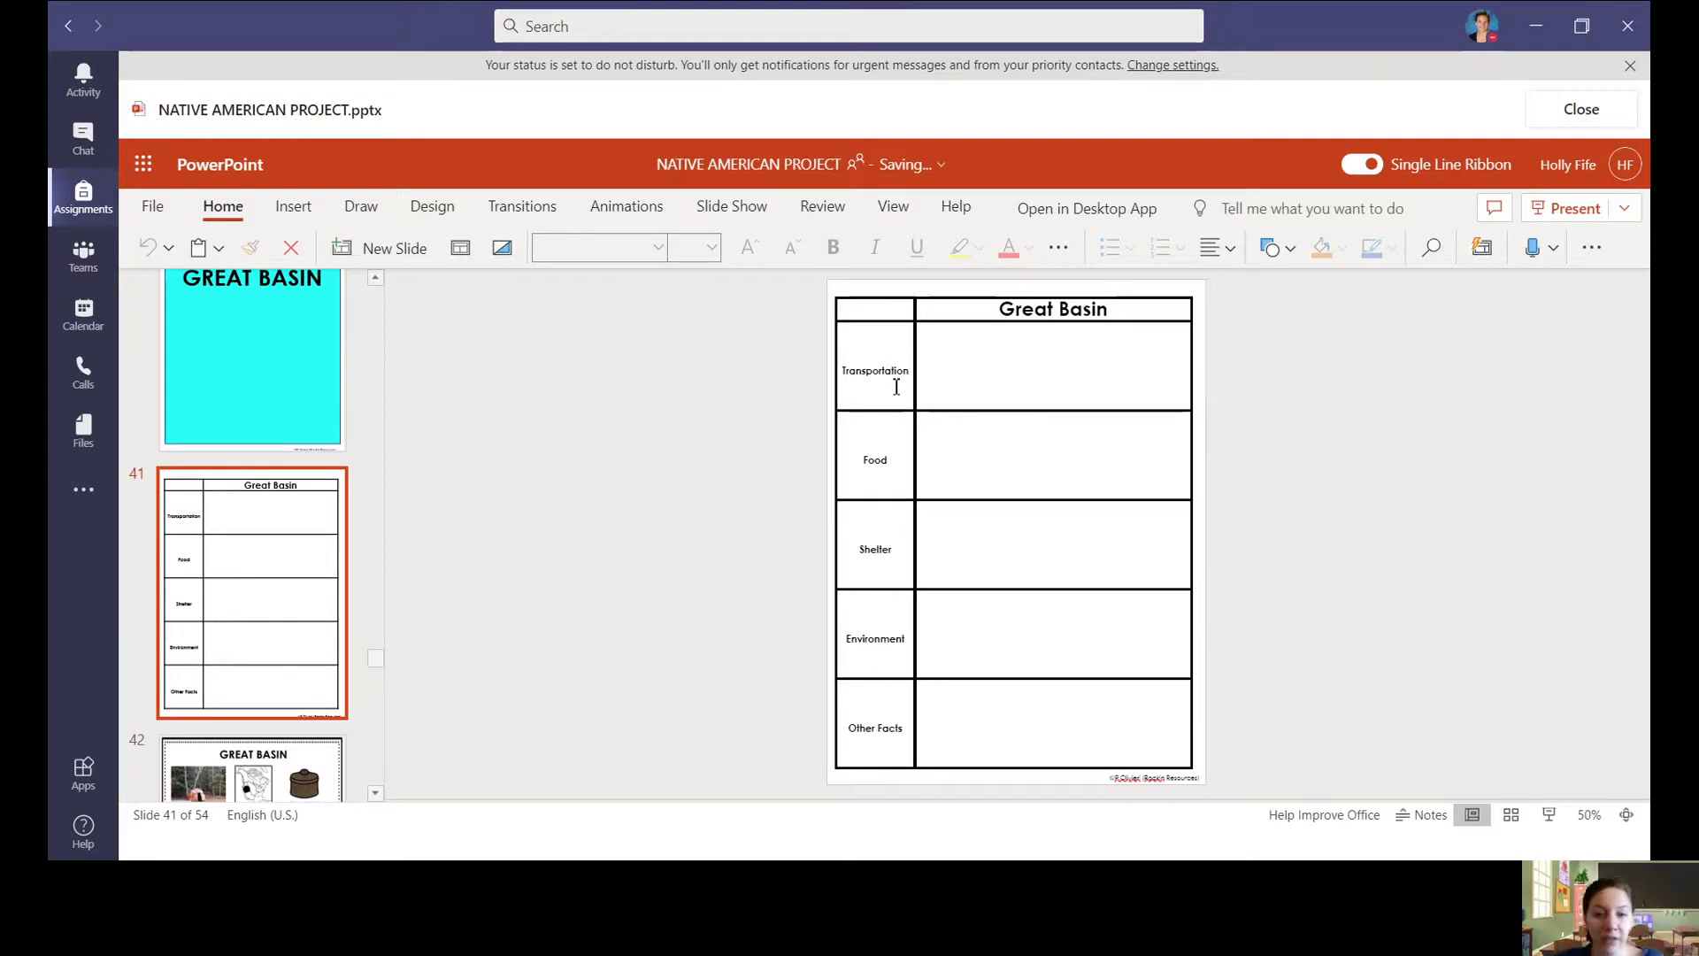
pyautogui.click(901, 462)
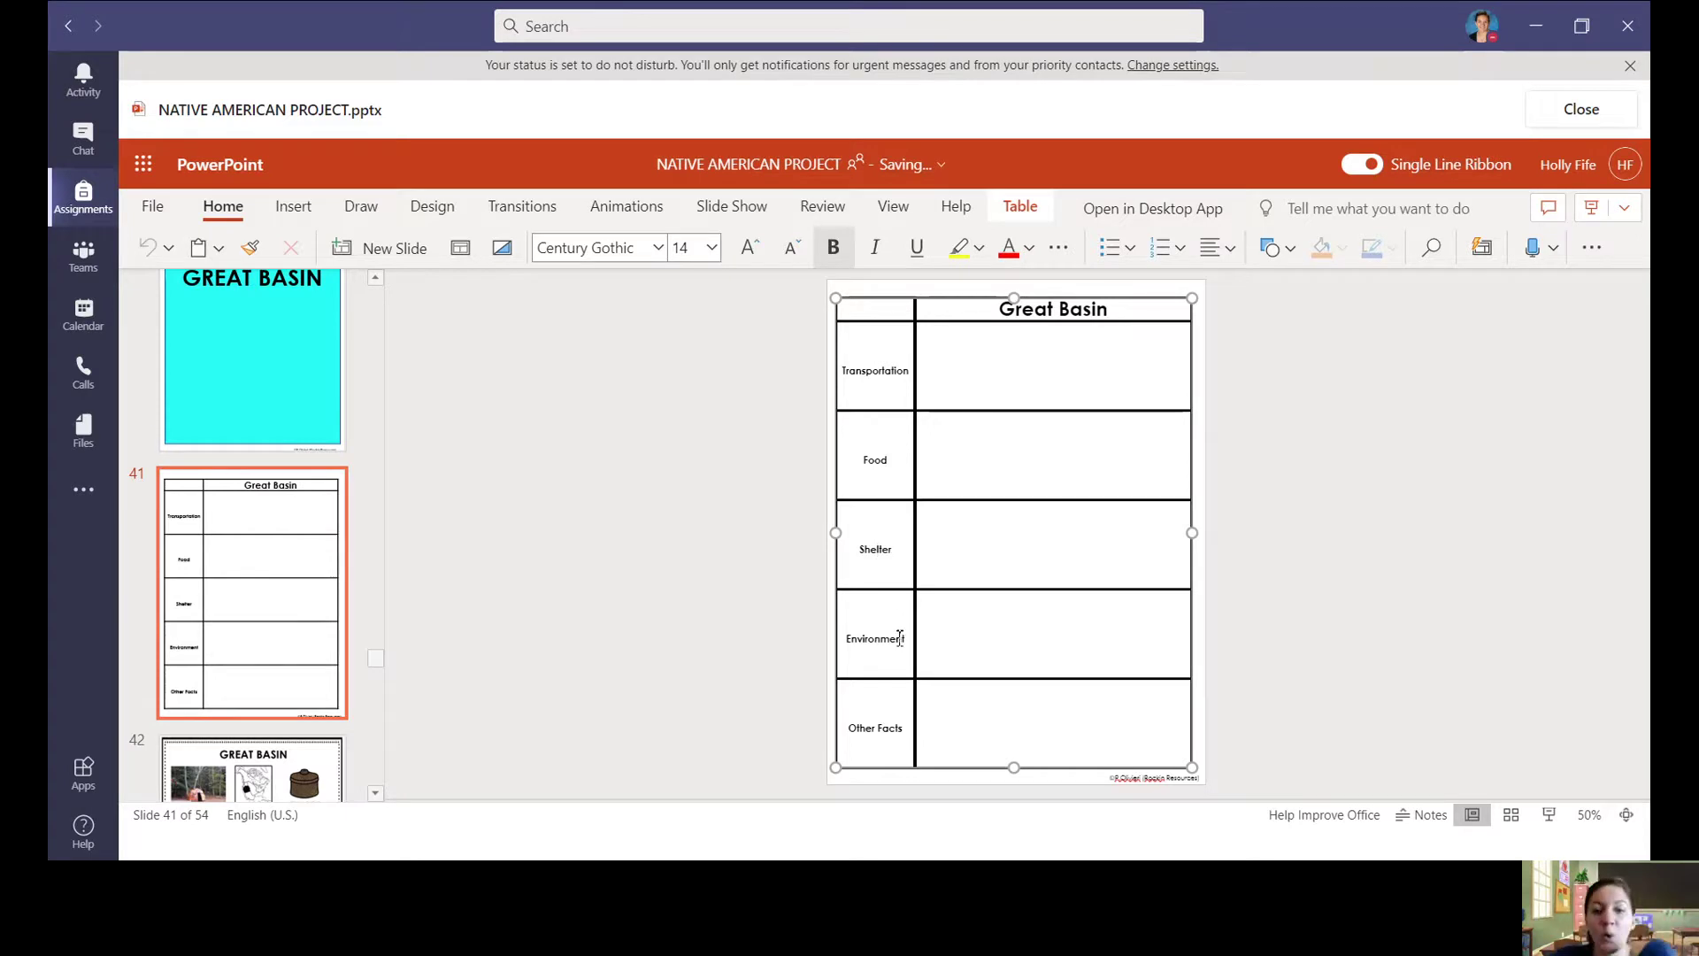
pyautogui.rightClick(962, 652)
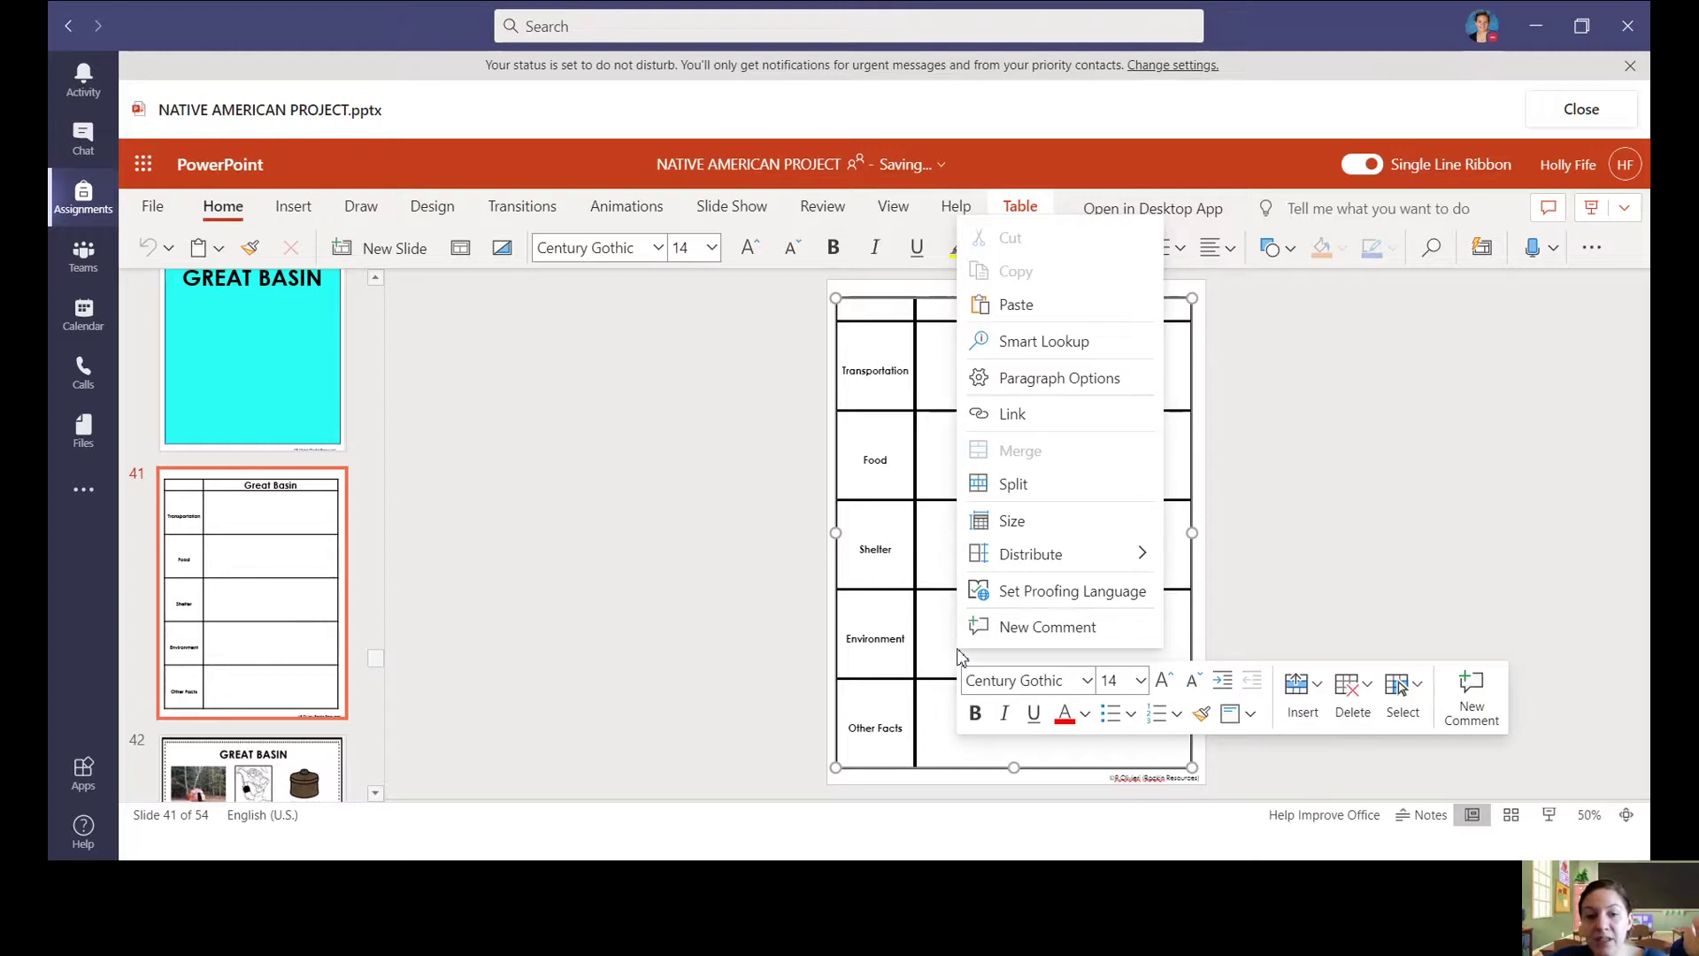
pyautogui.click(941, 648)
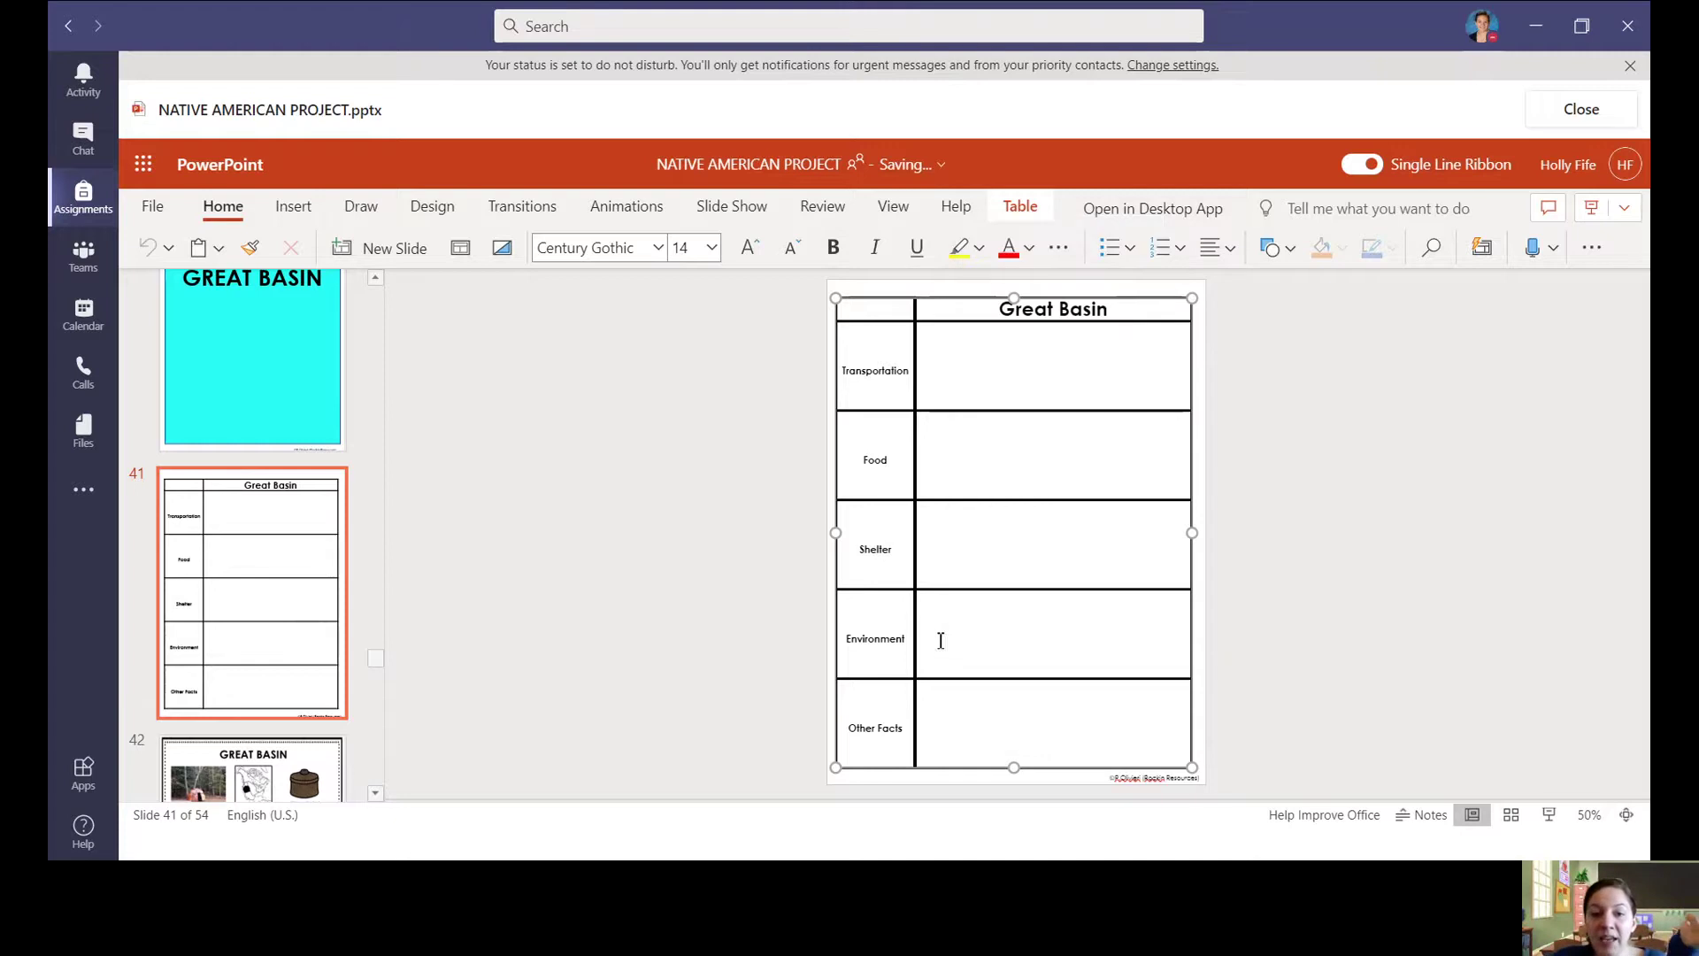
pyautogui.click(960, 703)
pyautogui.click(1082, 523)
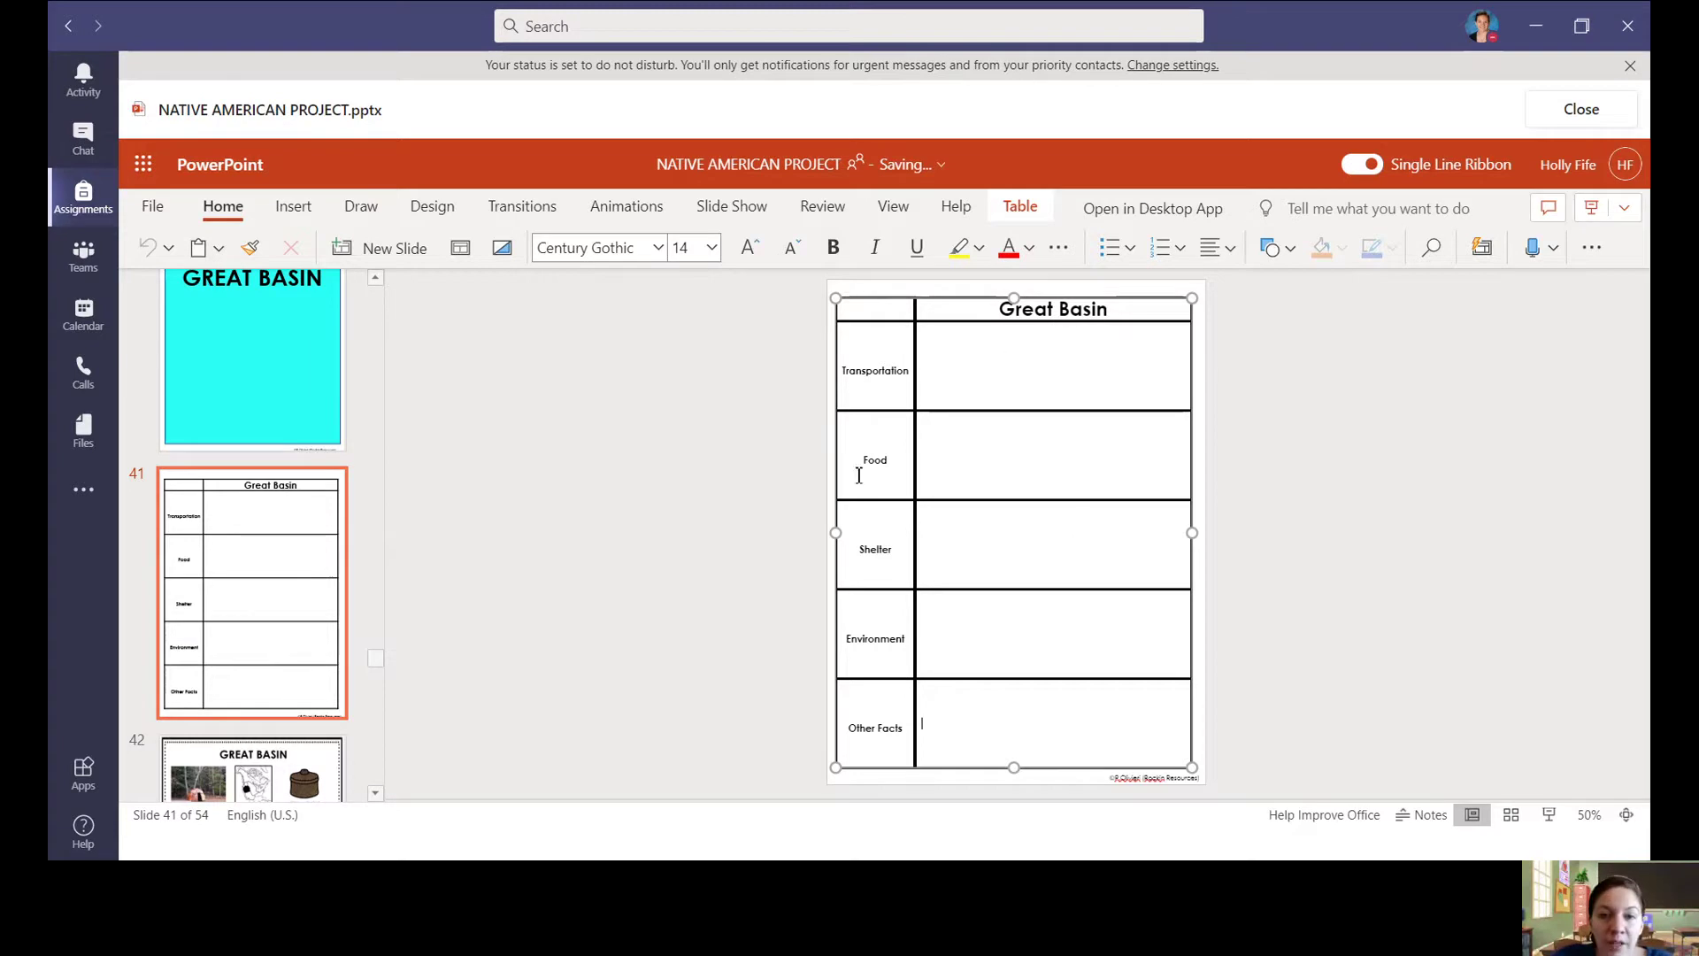
# Return to the Great Basin reading slide 42 and focus the slide.
pyautogui.click(269, 790)
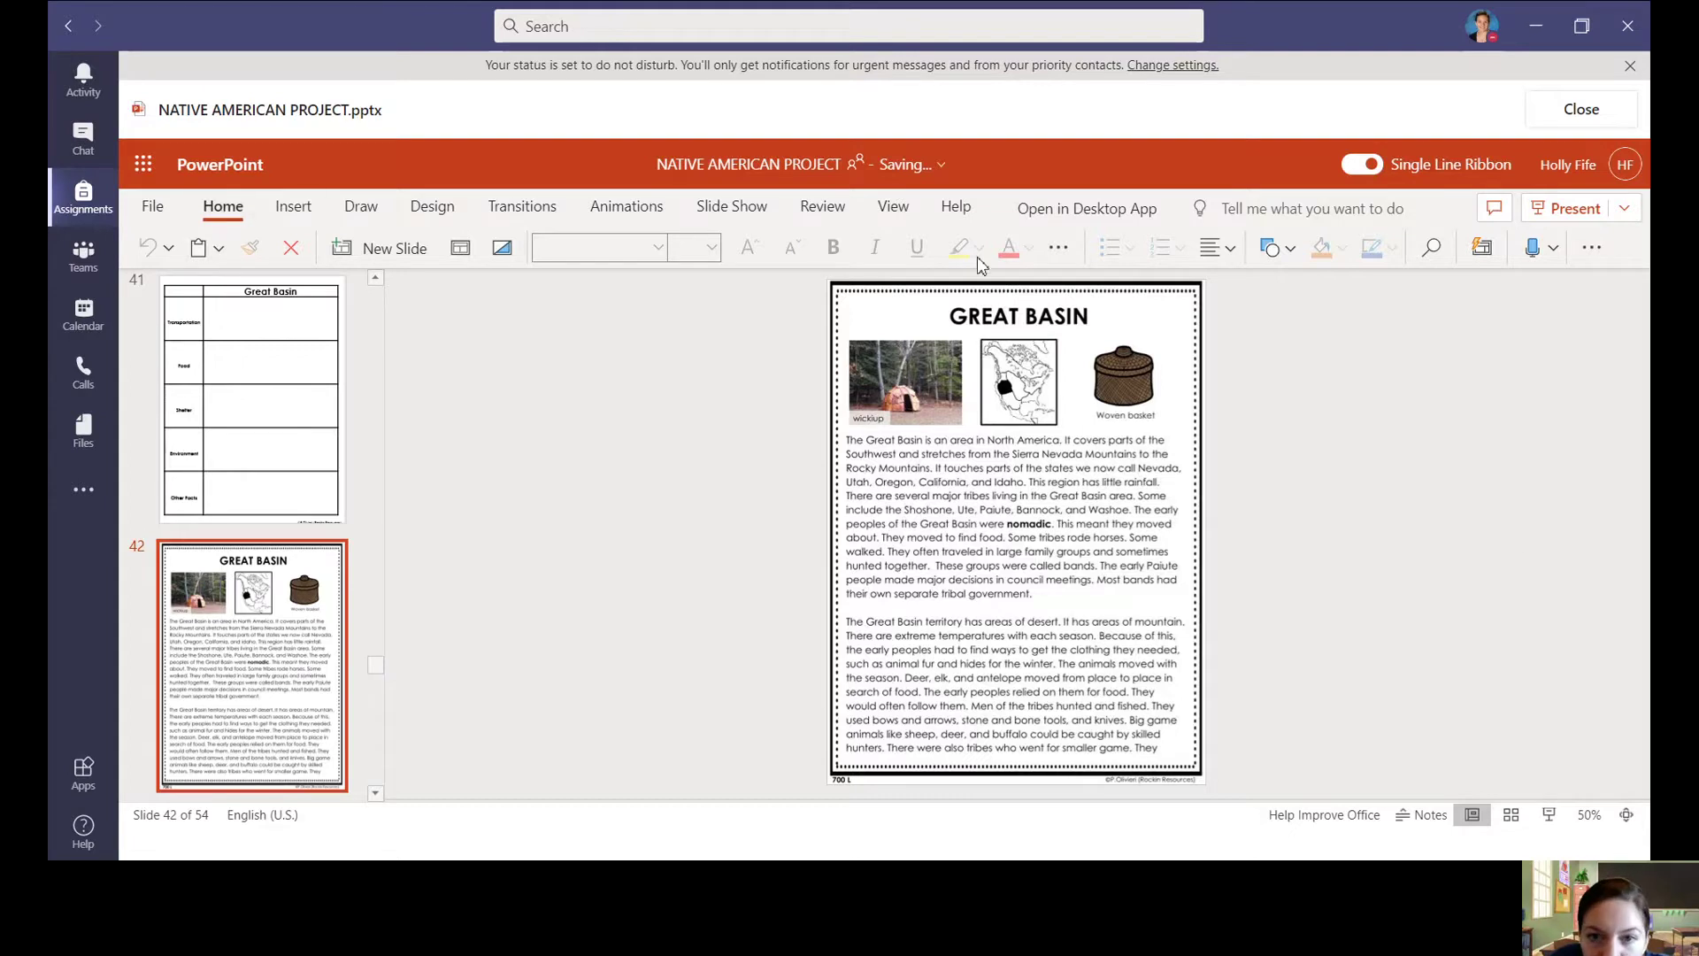
pyautogui.click(1067, 450)
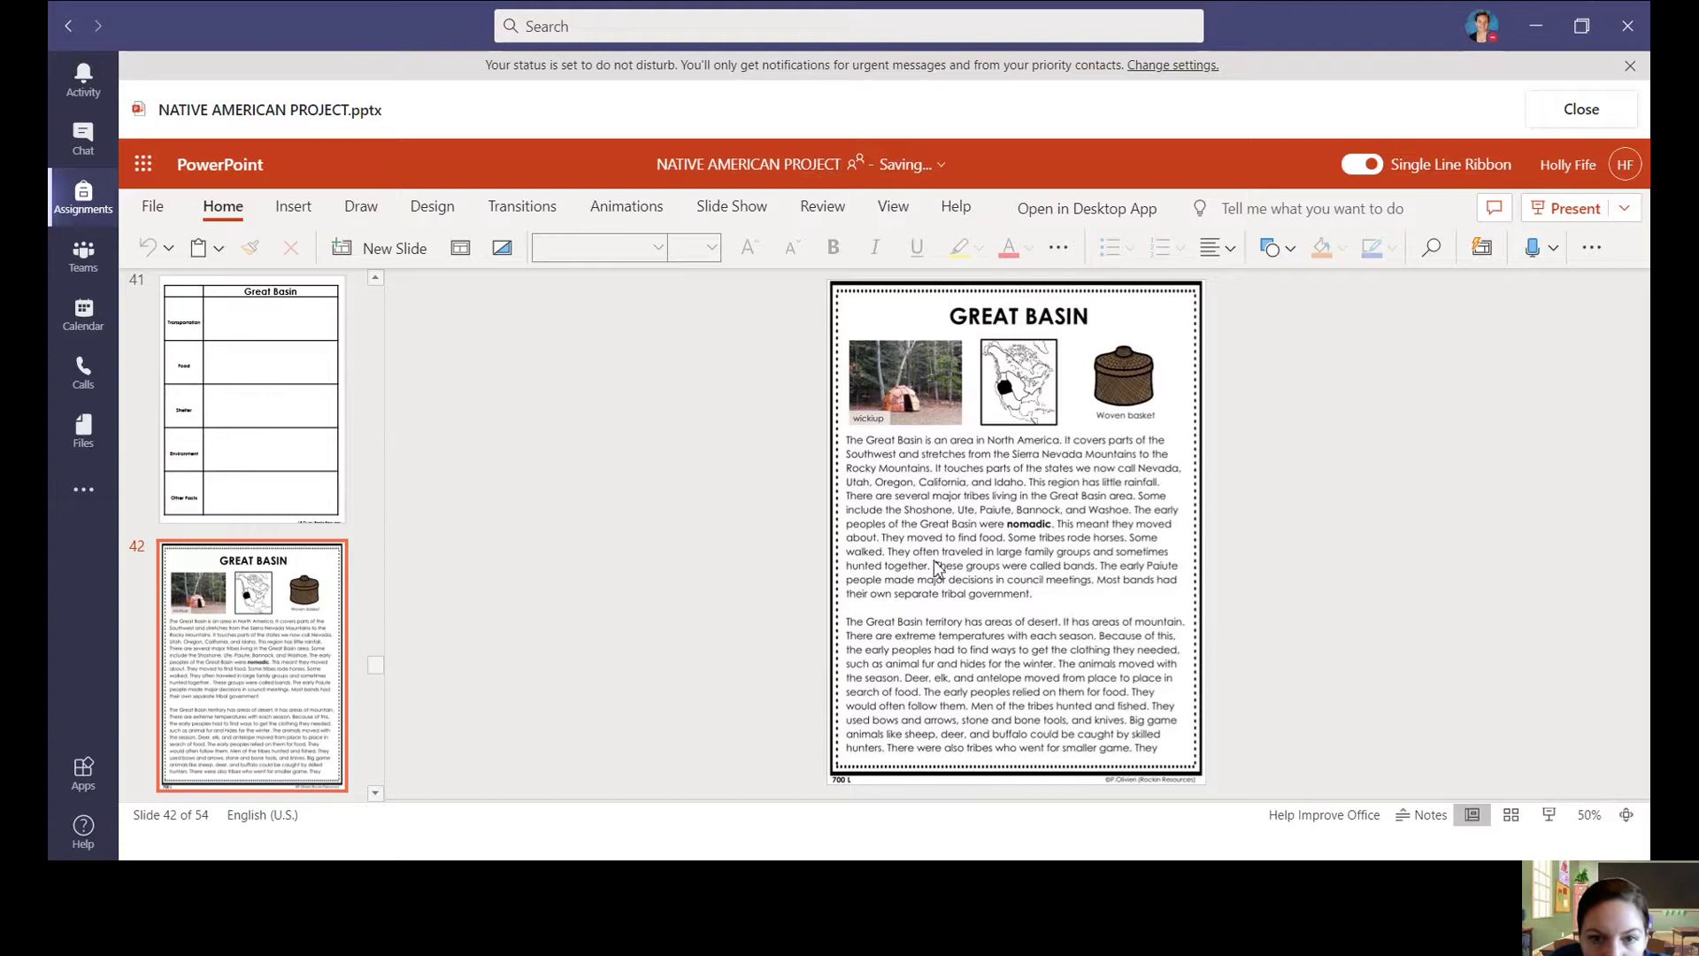
pyautogui.click(297, 660)
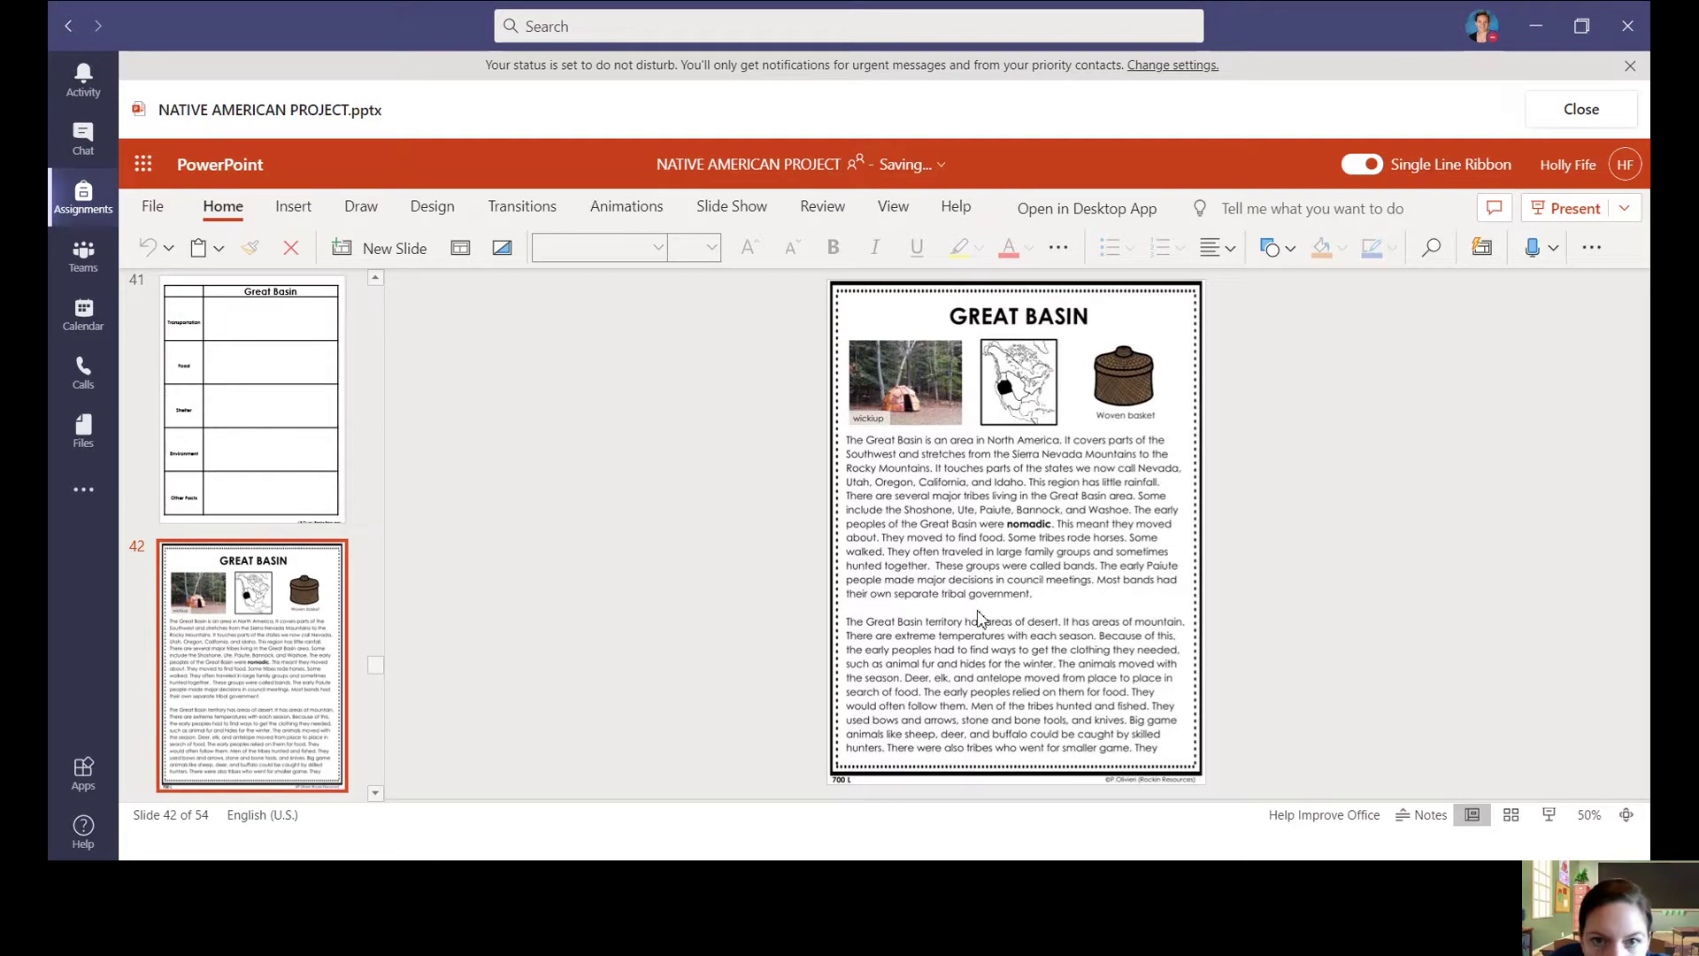
pyautogui.moveTo(977, 608); pyautogui.dragTo(1062, 588)
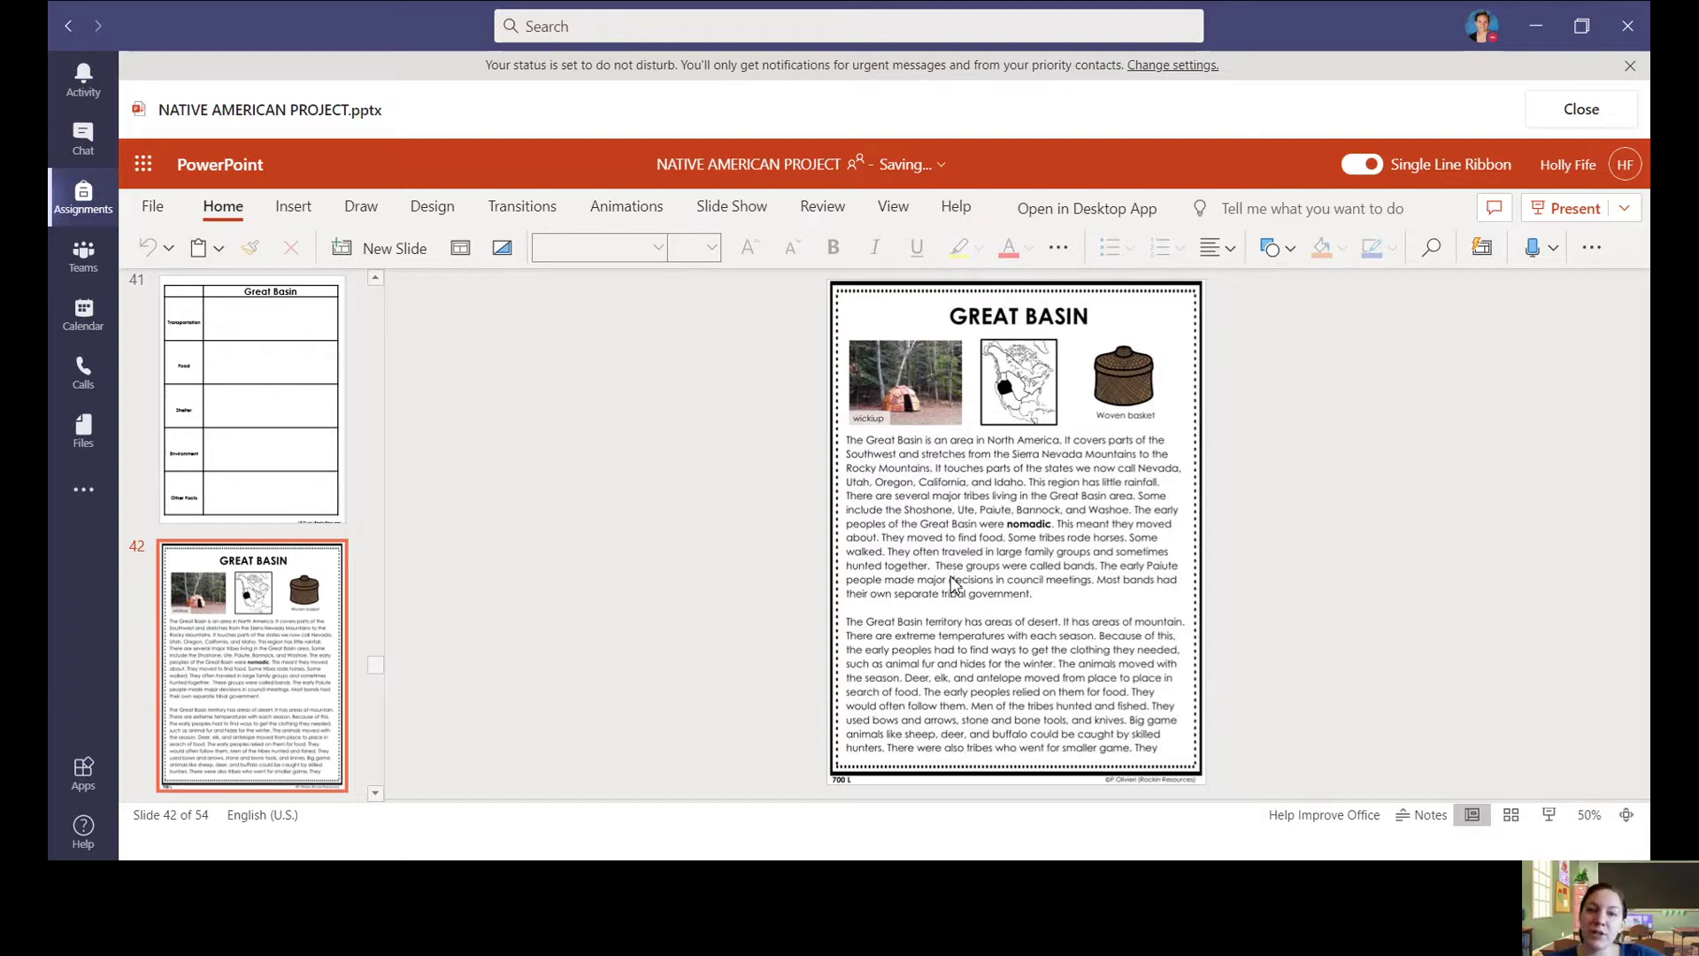
pyautogui.click(300, 442)
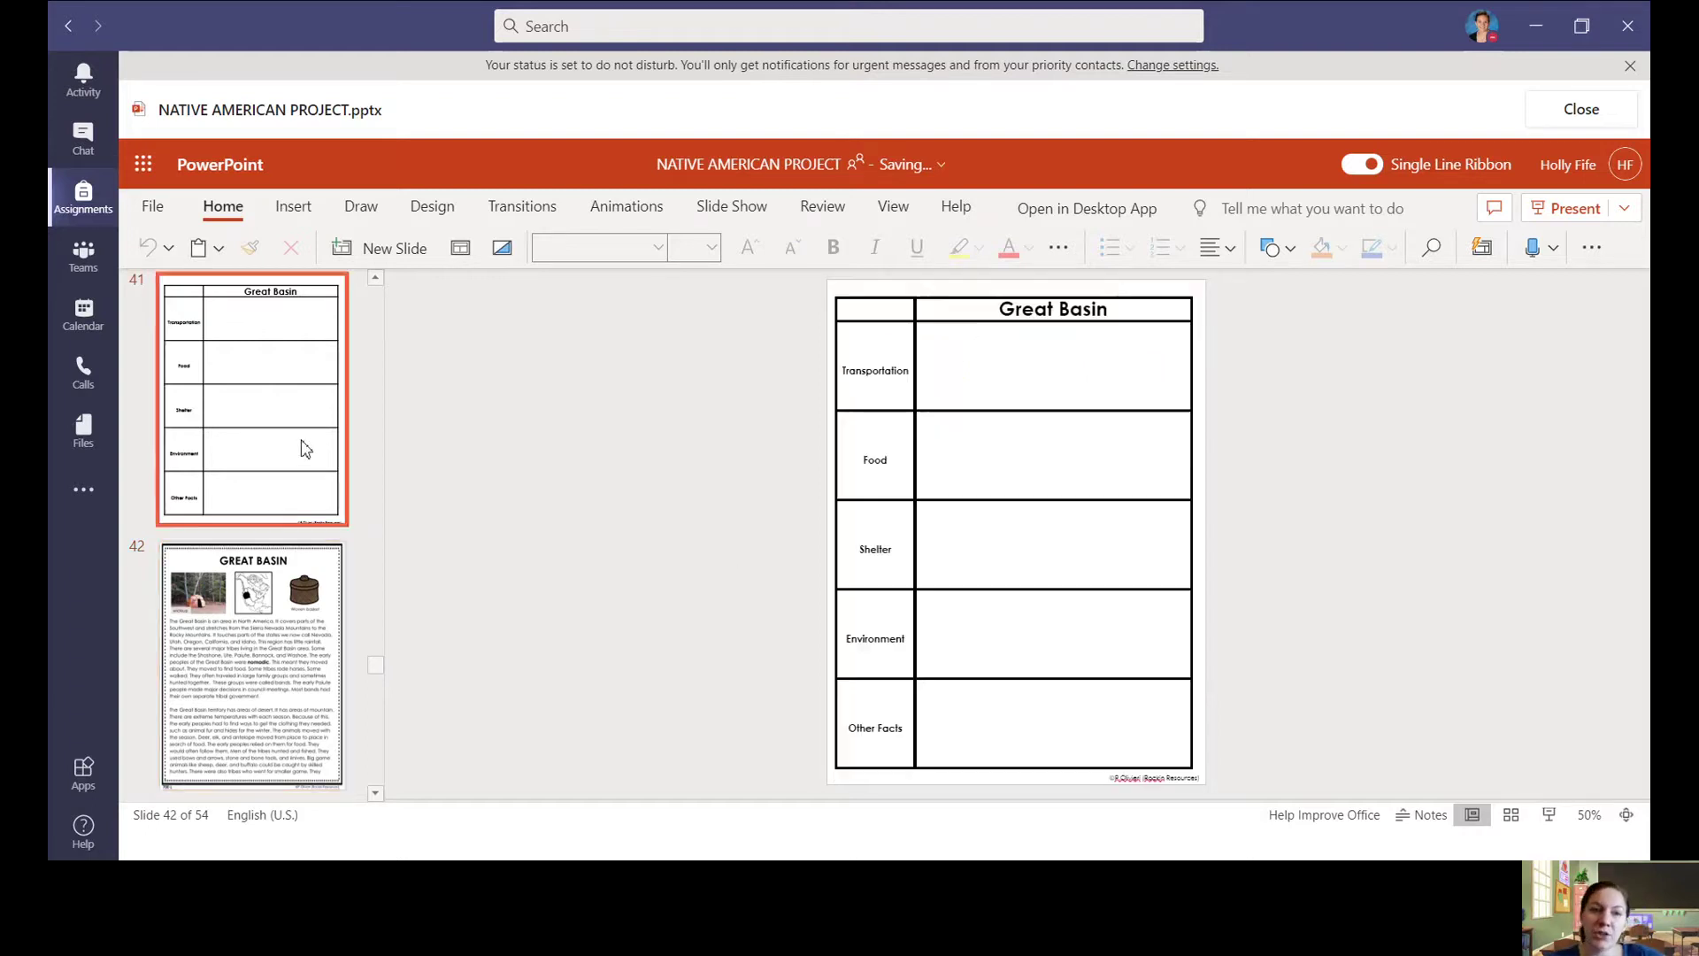
# Type 'They were nomadic' into the Transportation cell, correcting typos along the way.
pyautogui.click(954, 378)
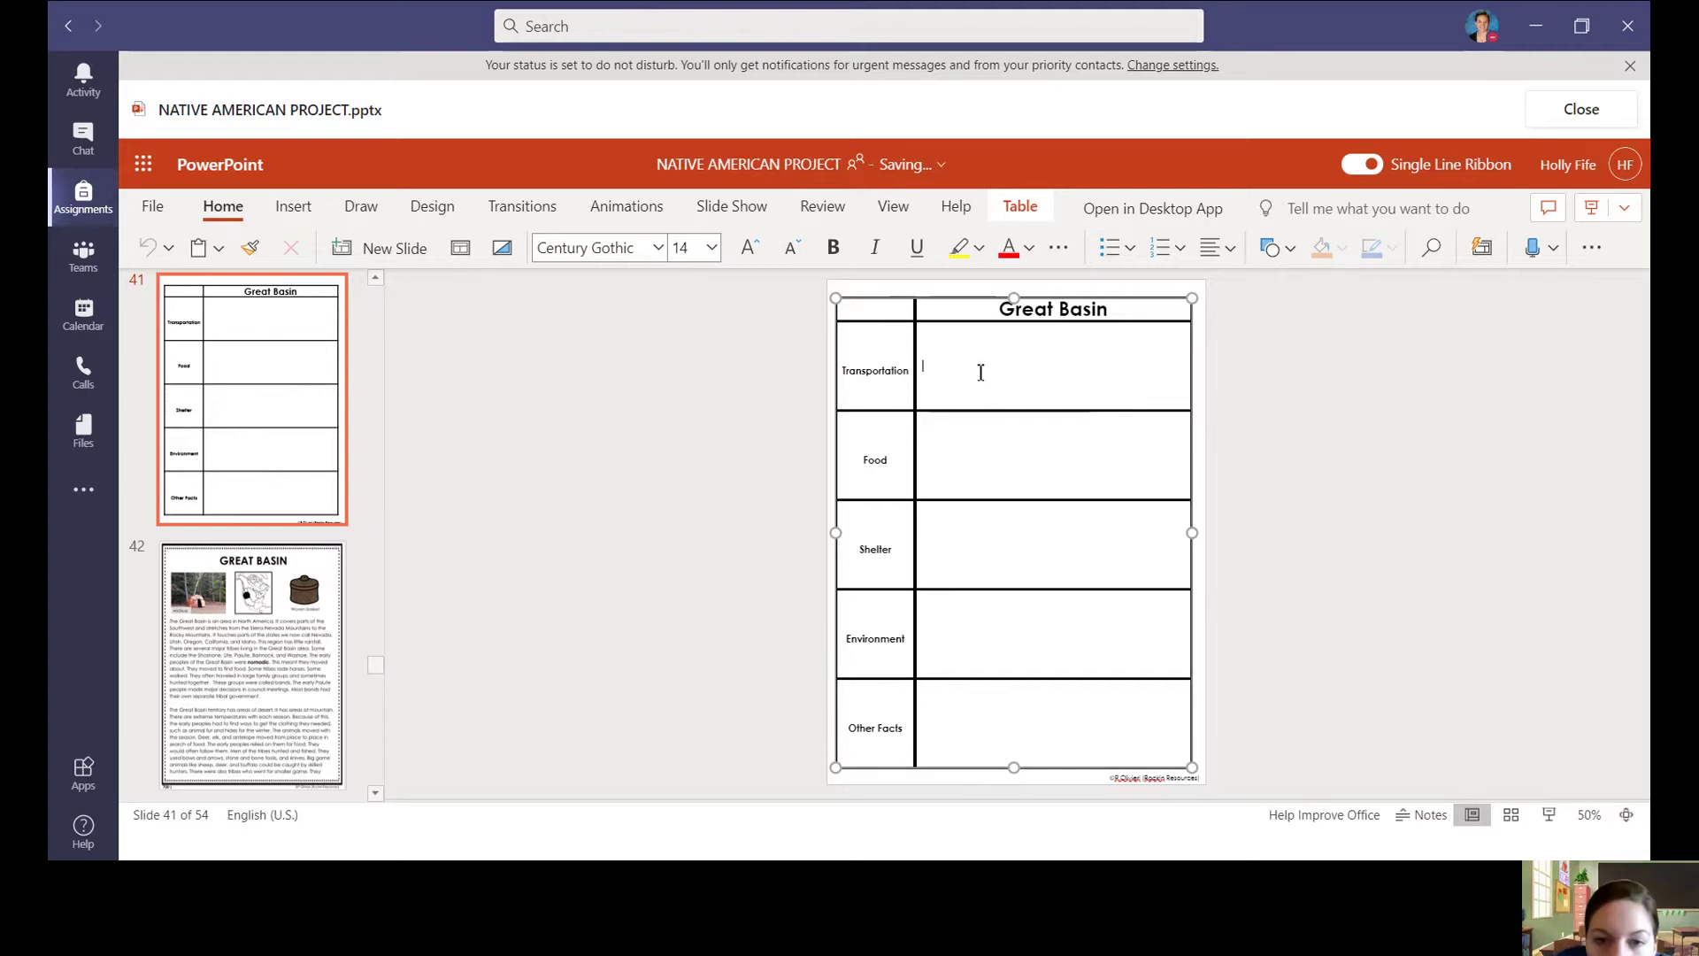
pyautogui.click(964, 440)
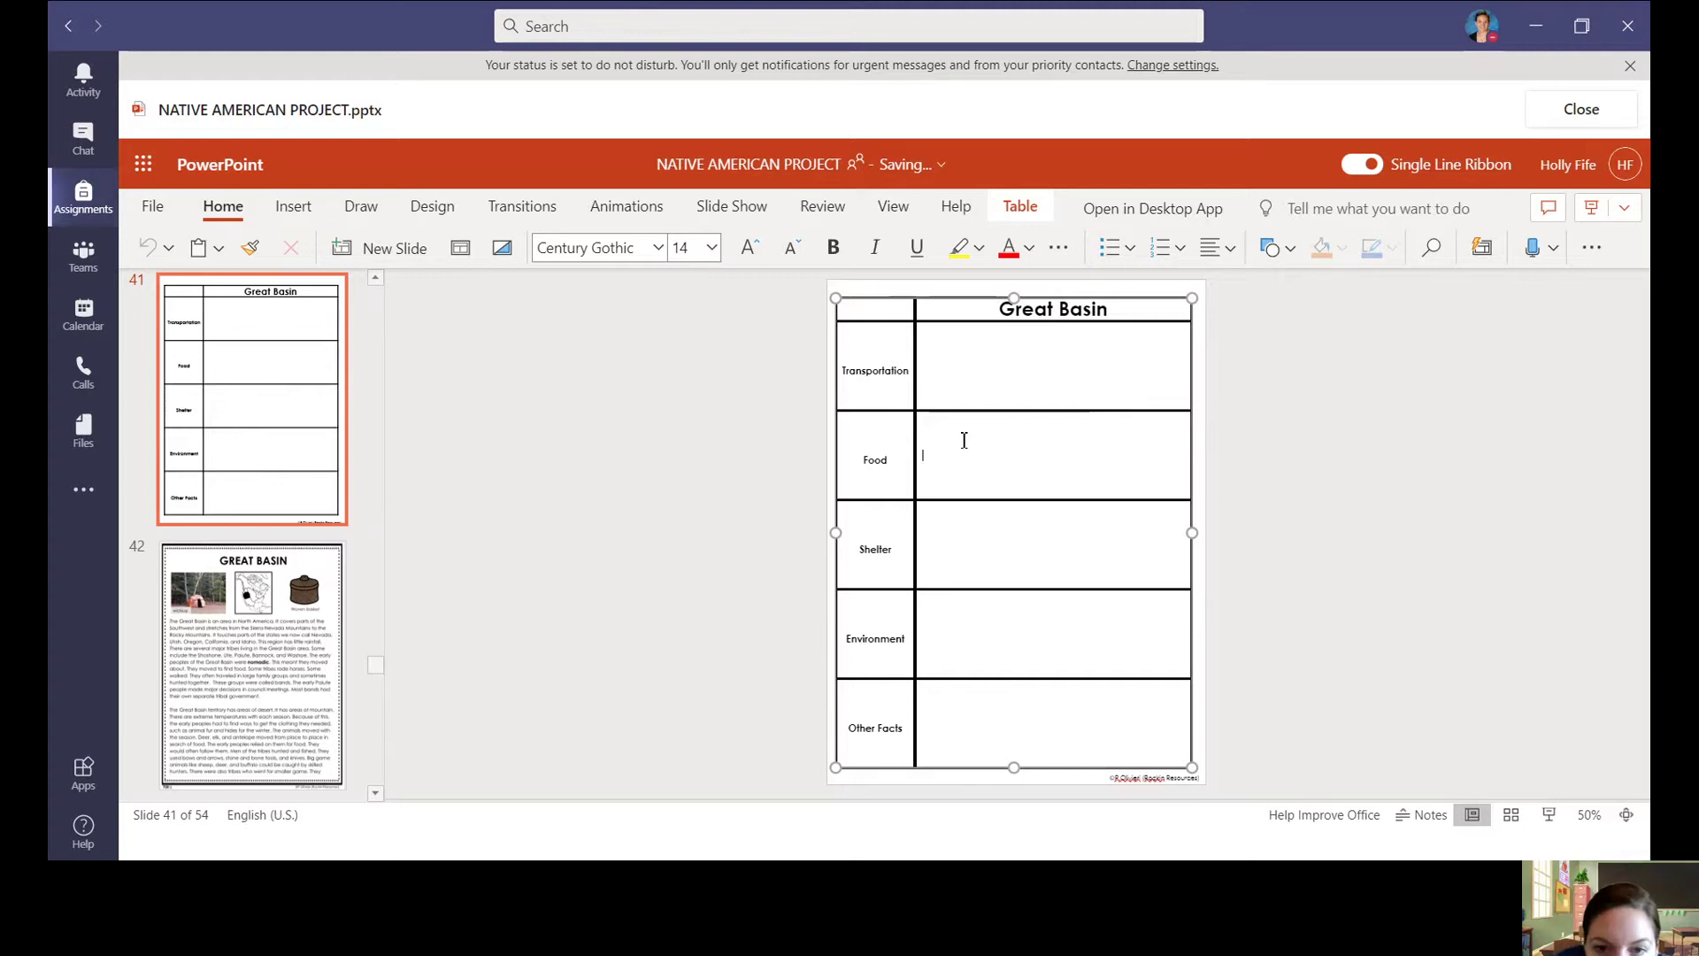
pyautogui.click(954, 384)
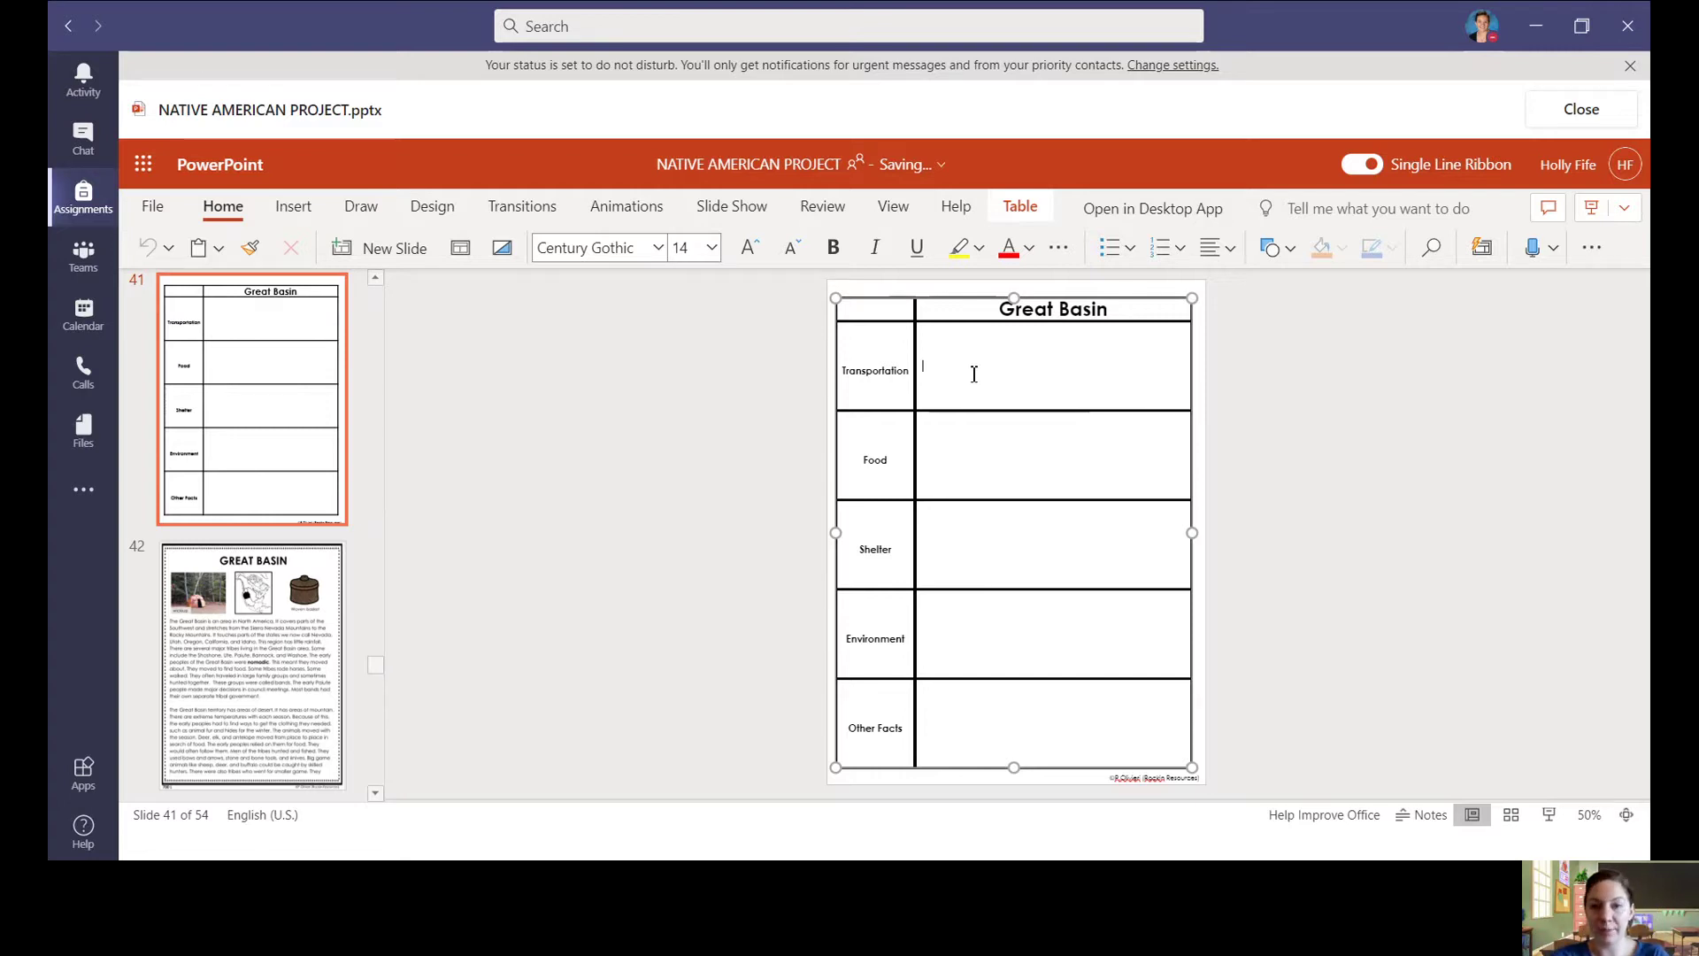
pyautogui.write('scoute')
pyautogui.press('BackSpace')
pyautogui.press('BackSpace')
pyautogui.press('BackSpace')
pyautogui.press('BackSpace')
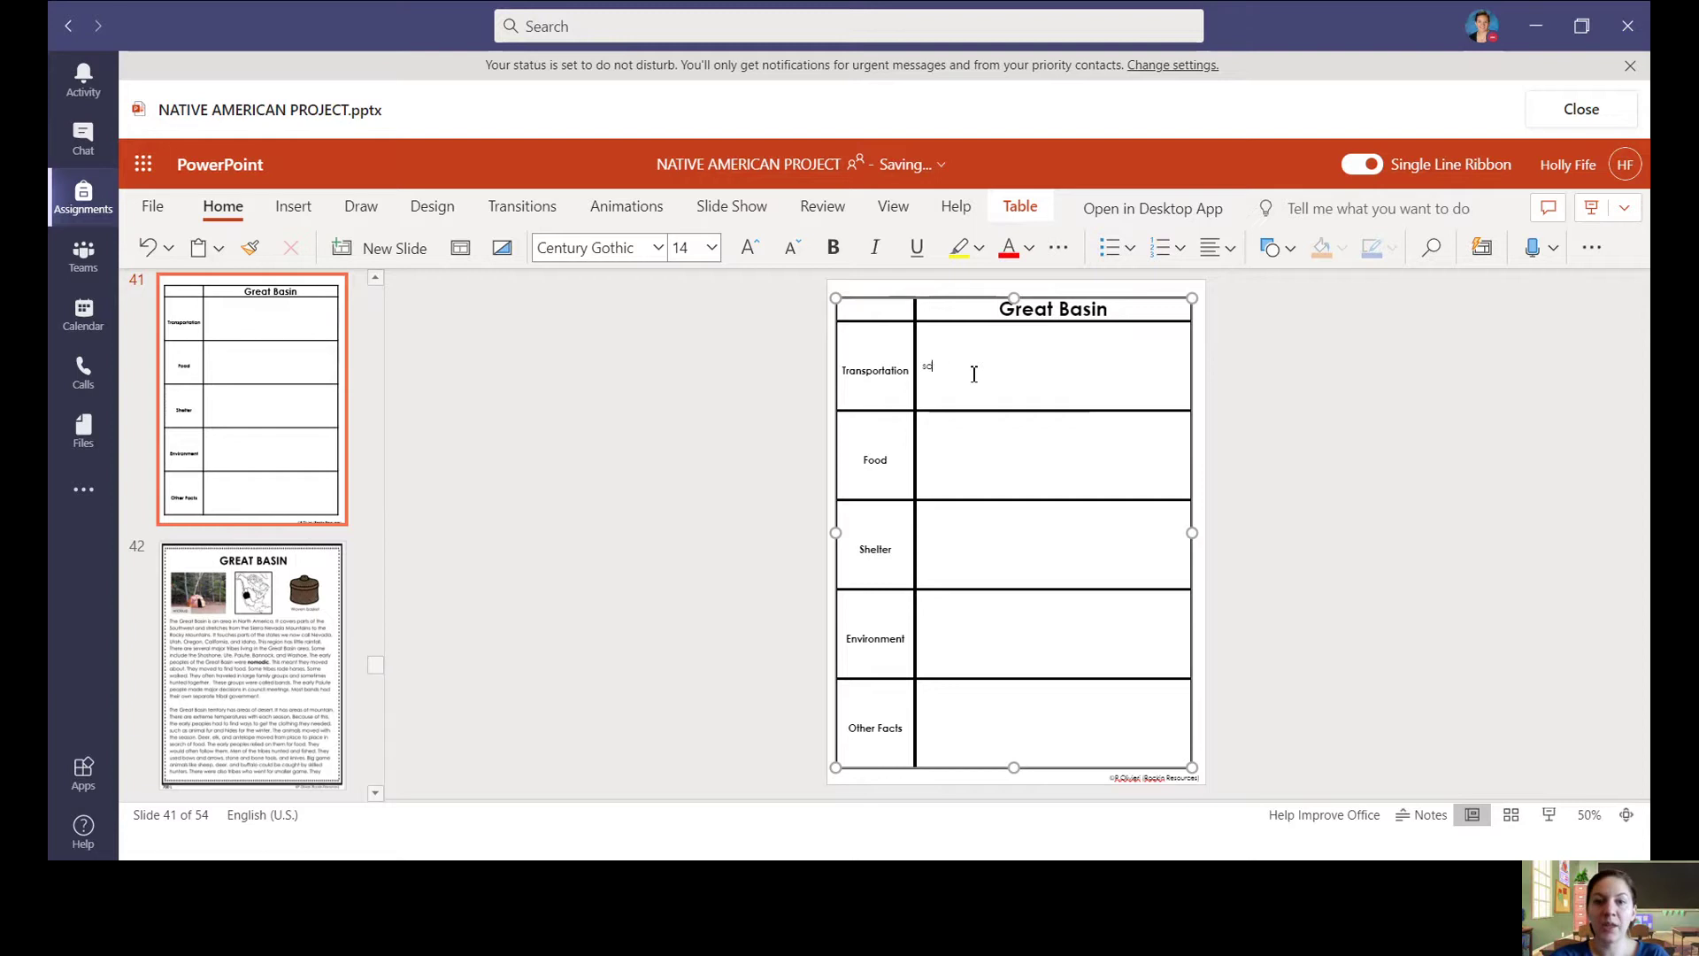
pyautogui.press('BackSpace')
pyautogui.press('BackSpace')
pyautogui.write('TH')
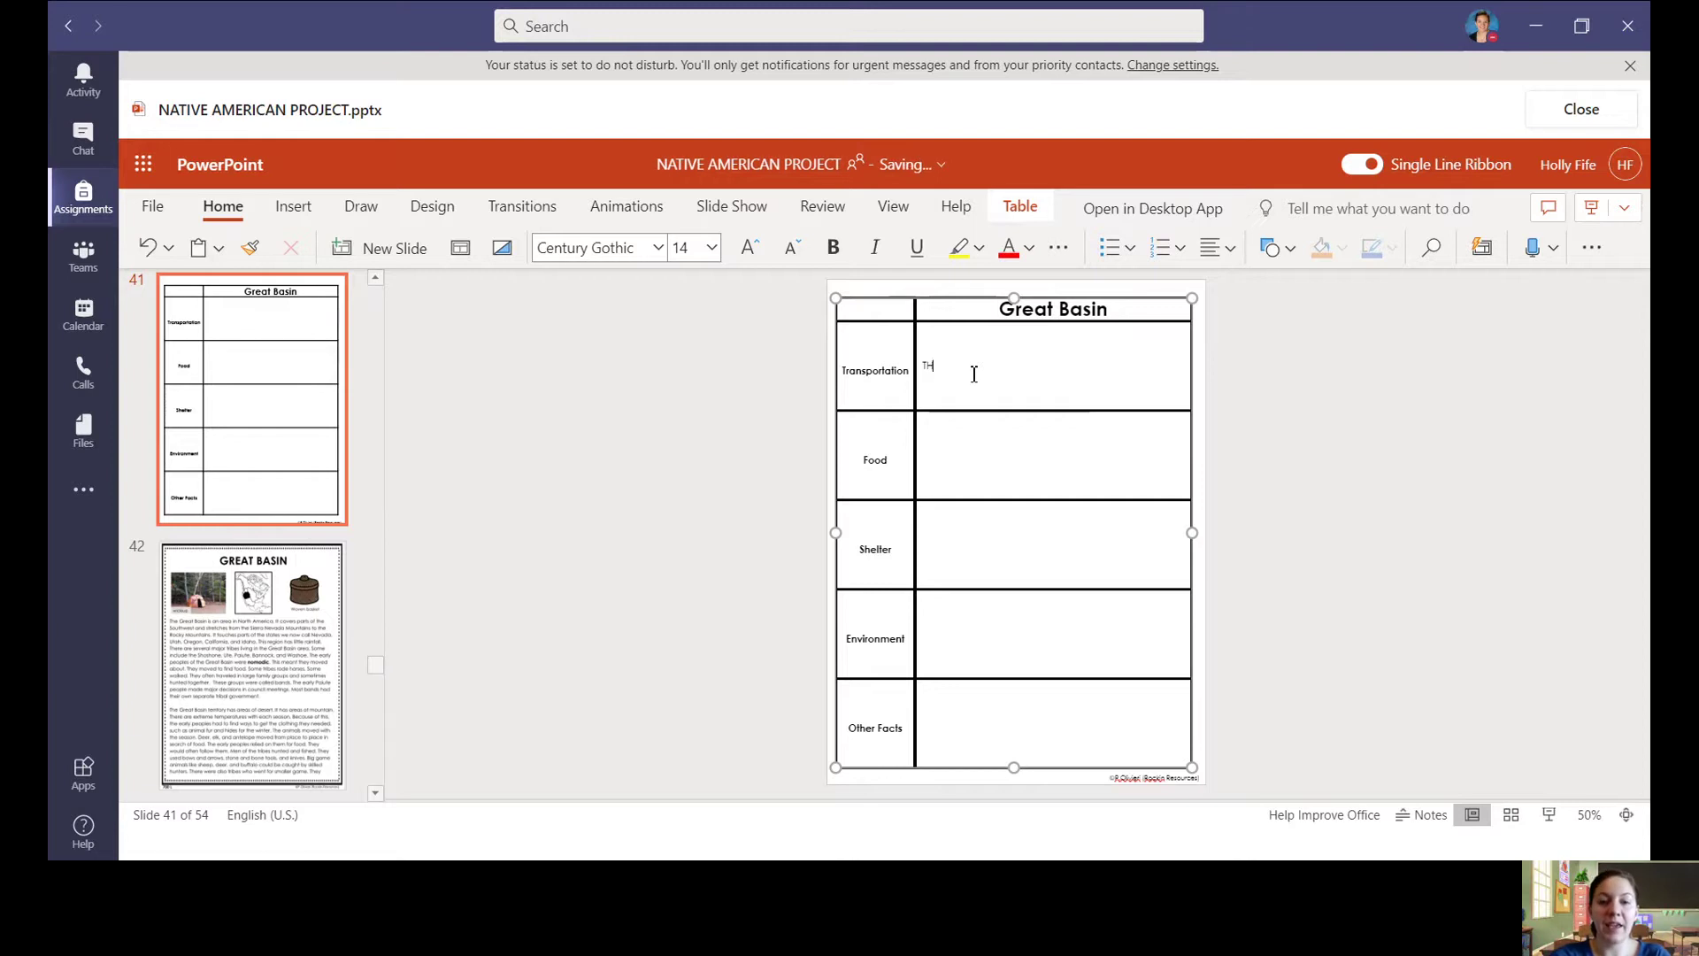
pyautogui.write('ey were some')
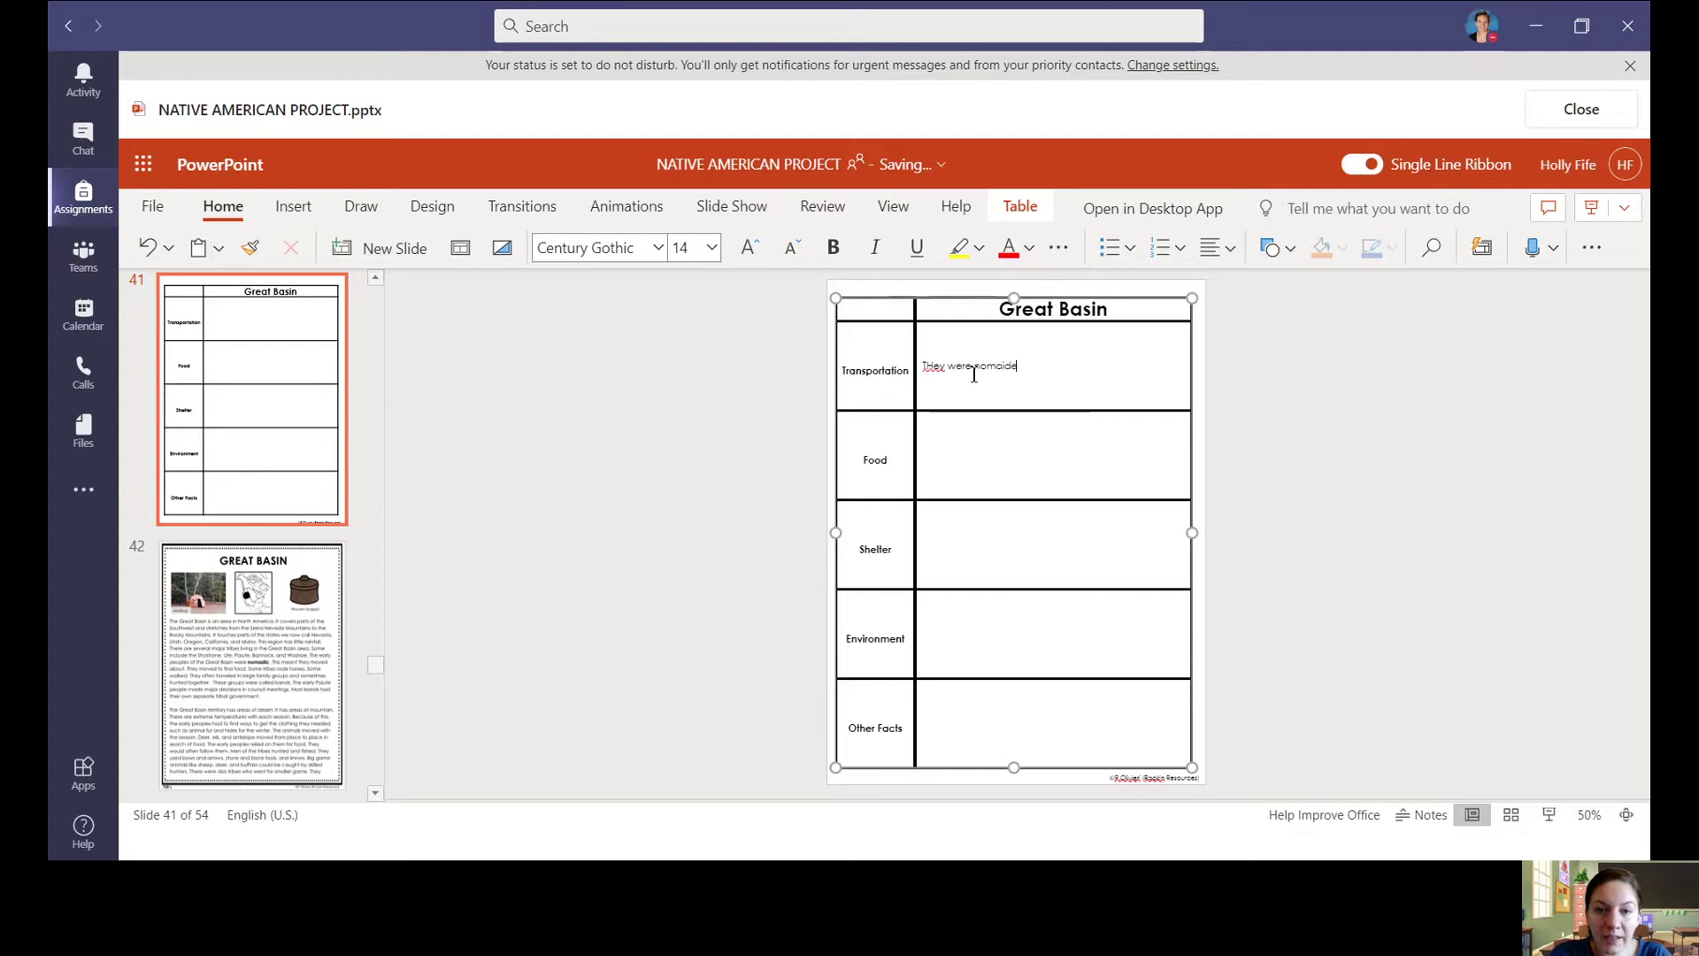
pyautogui.press('BackSpace')
pyautogui.press('BackSpace')
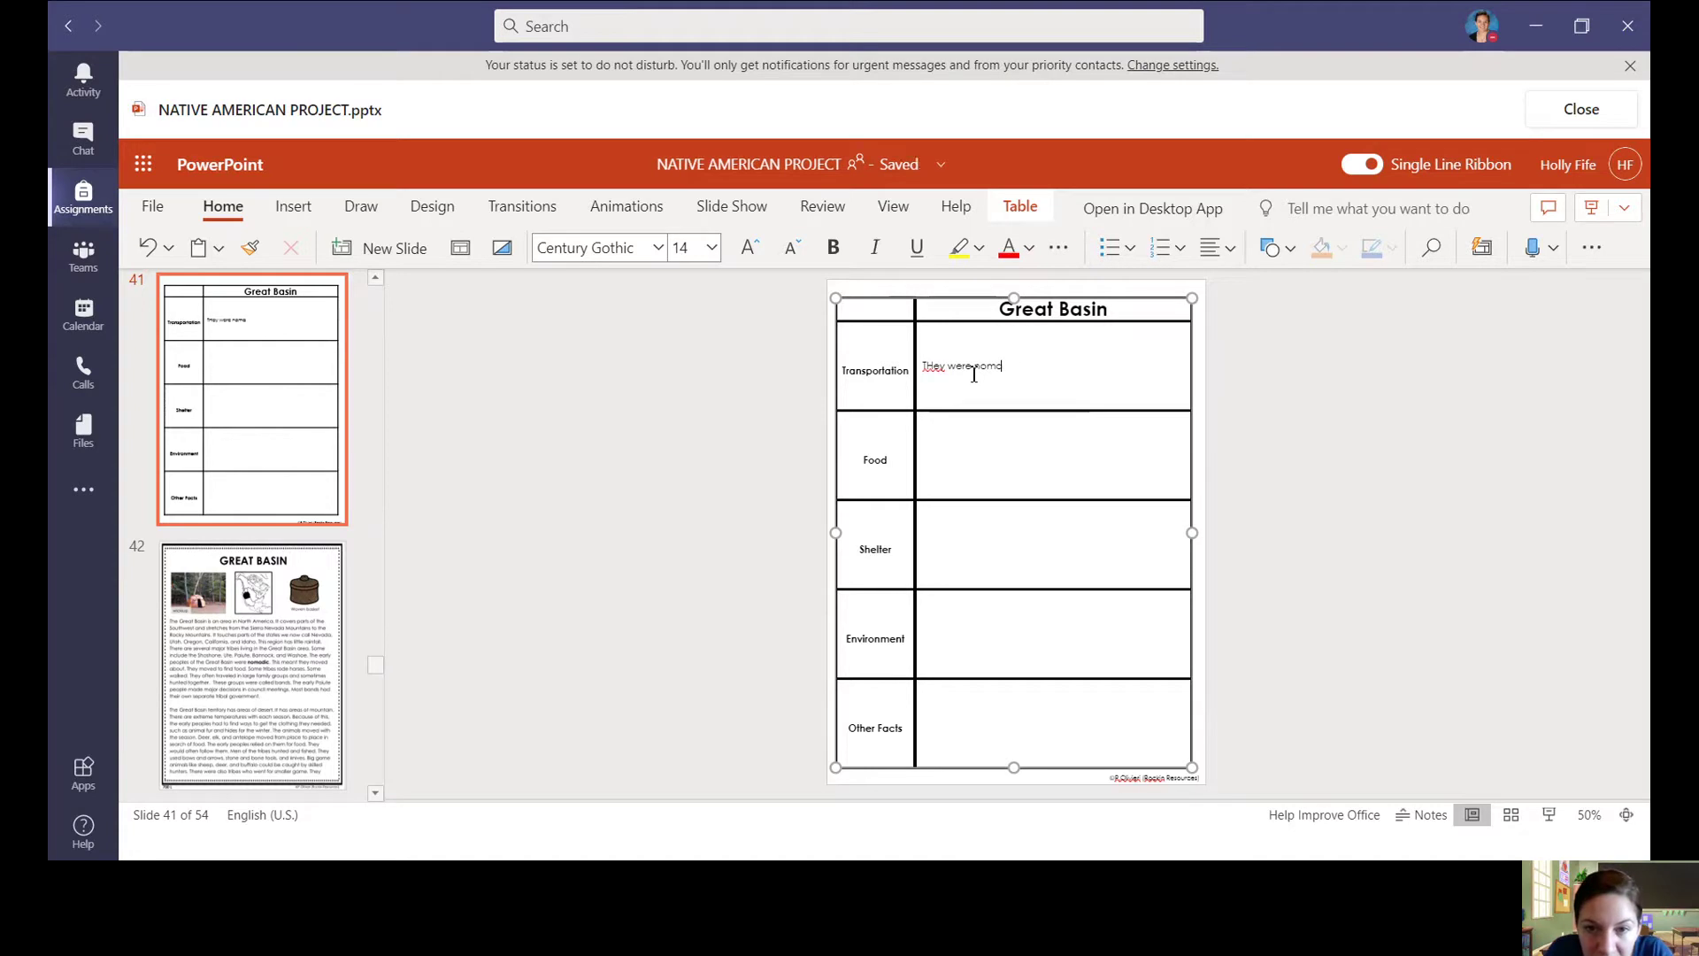
pyautogui.write('adic')
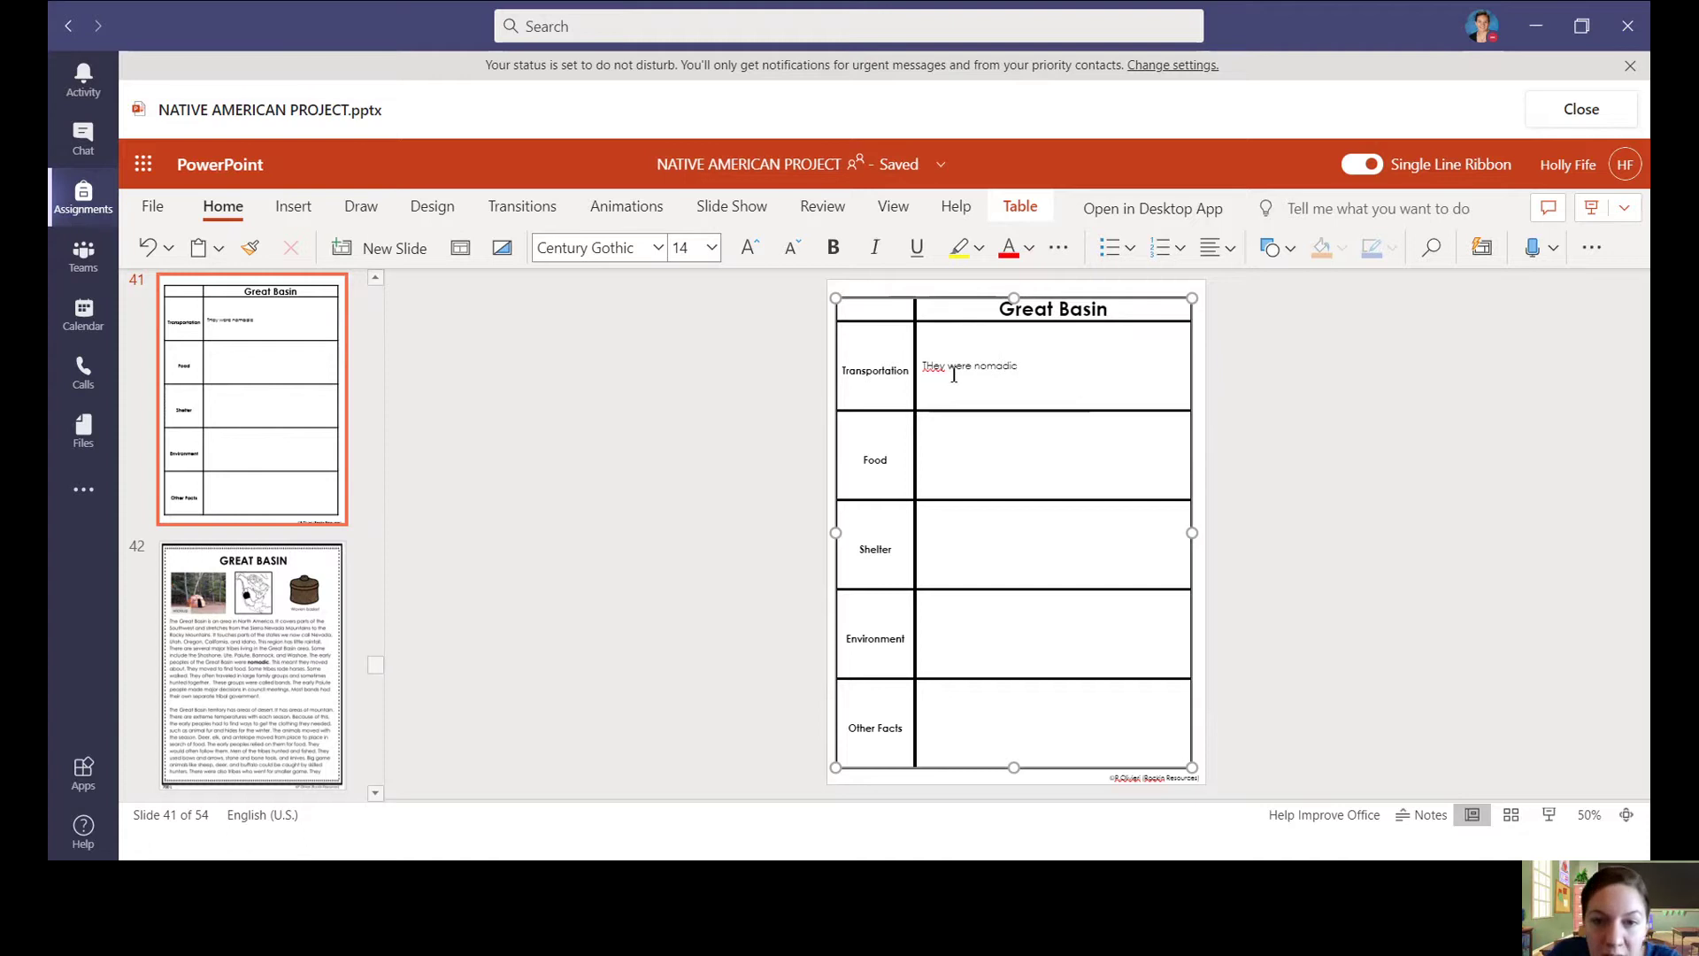
pyautogui.click(931, 367)
pyautogui.press('Delete')
# Select the 'They were nomadic' note and set its font size to 18.
pyautogui.write('h')
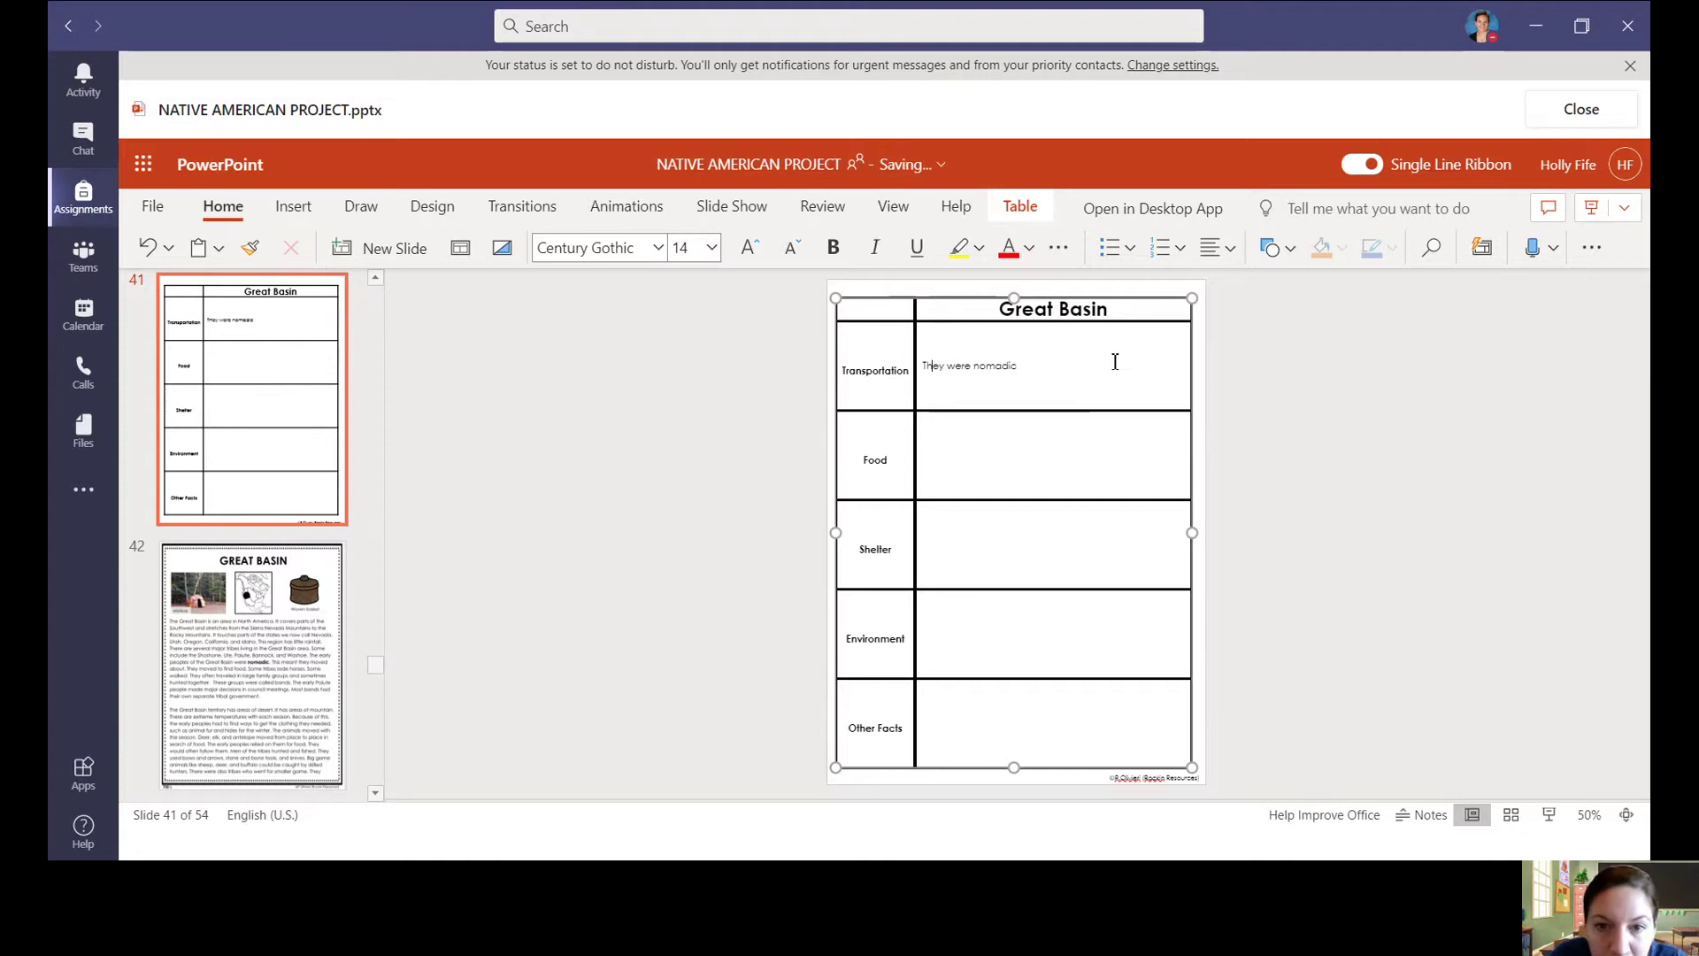
pyautogui.moveTo(1056, 370); pyautogui.dragTo(911, 366)
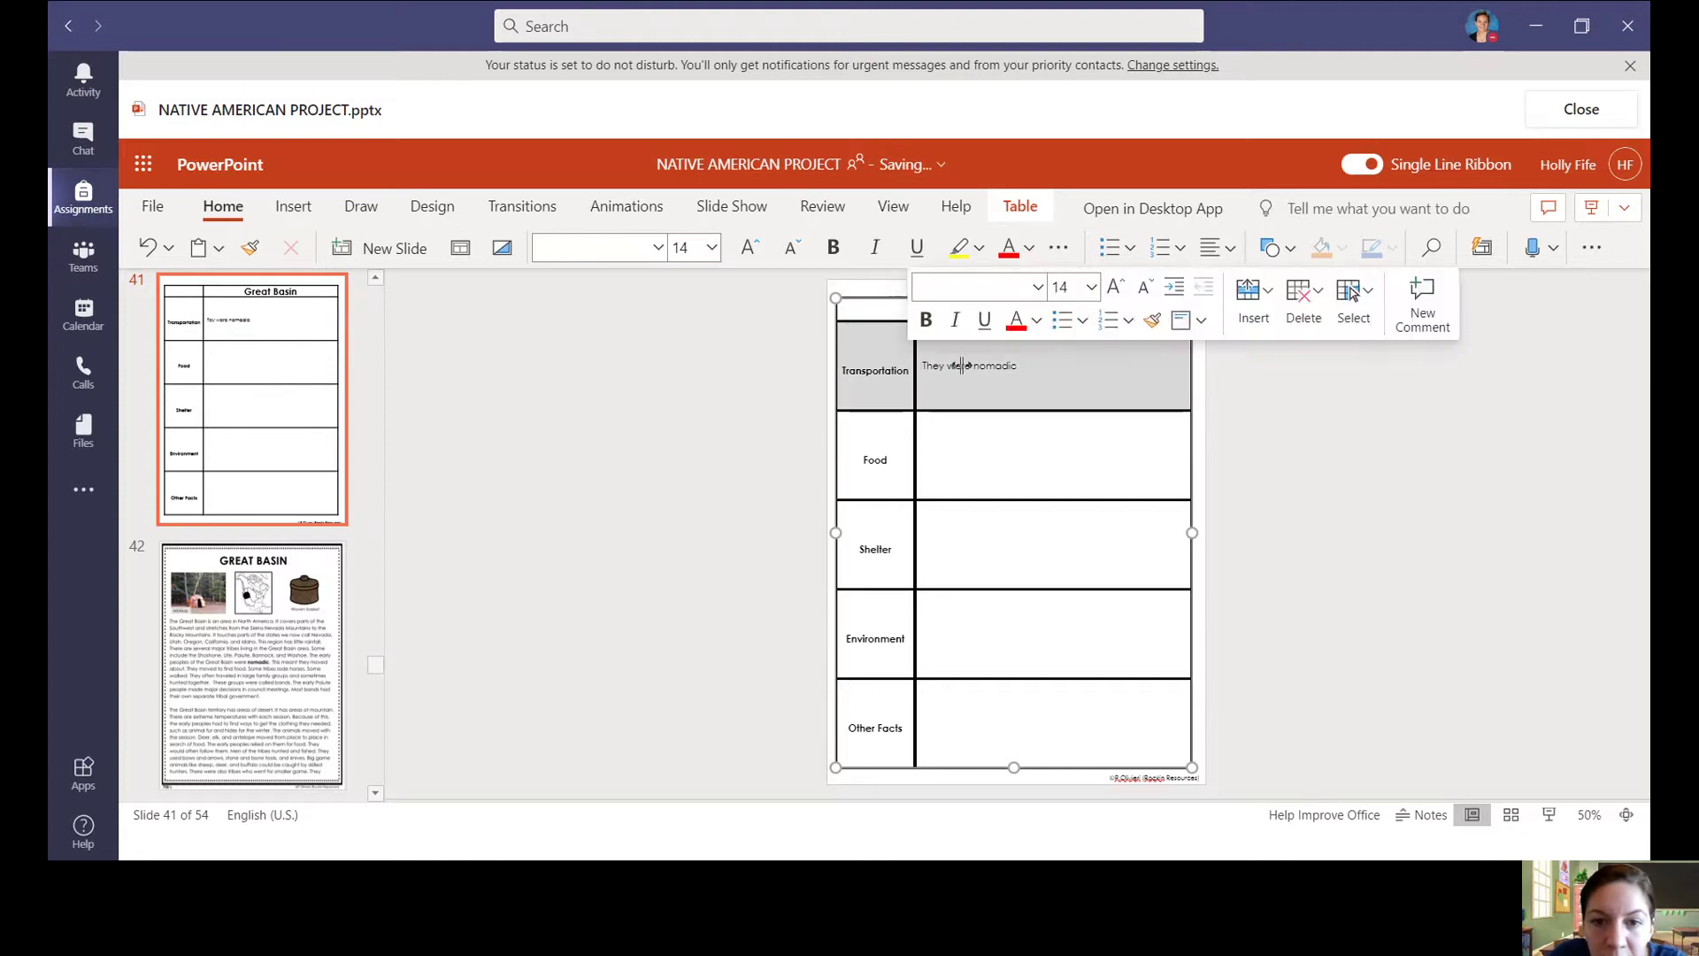
pyautogui.click(1028, 371)
pyautogui.moveTo(1020, 366); pyautogui.dragTo(926, 361)
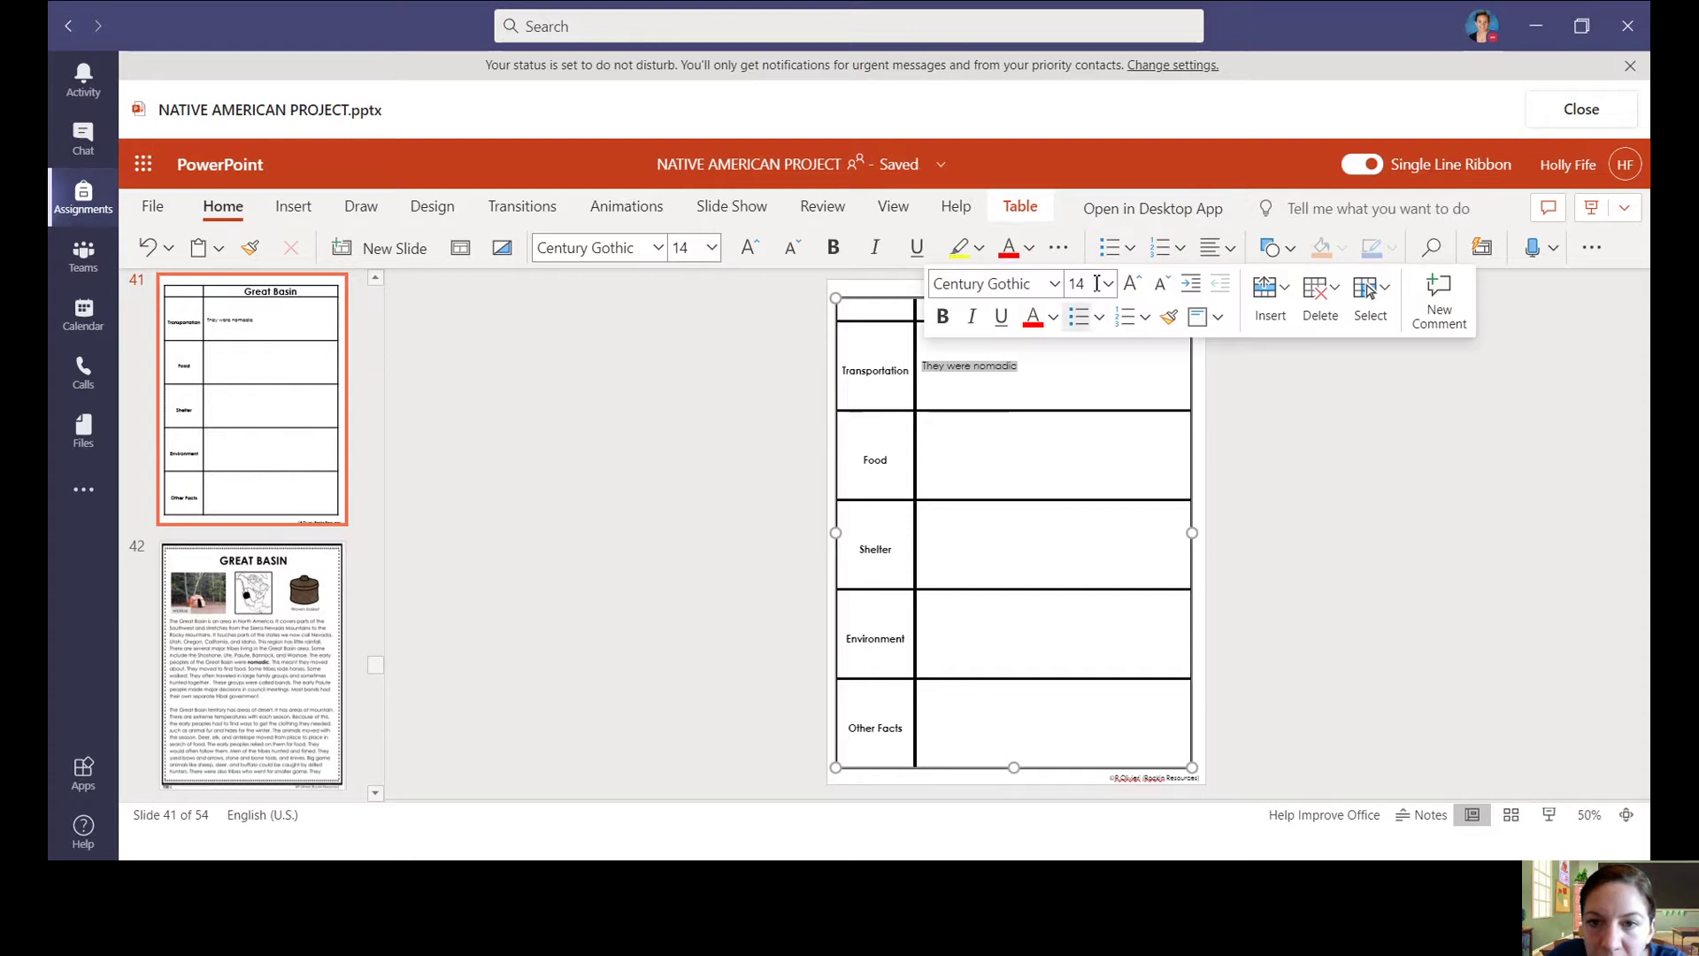
pyautogui.click(1108, 284)
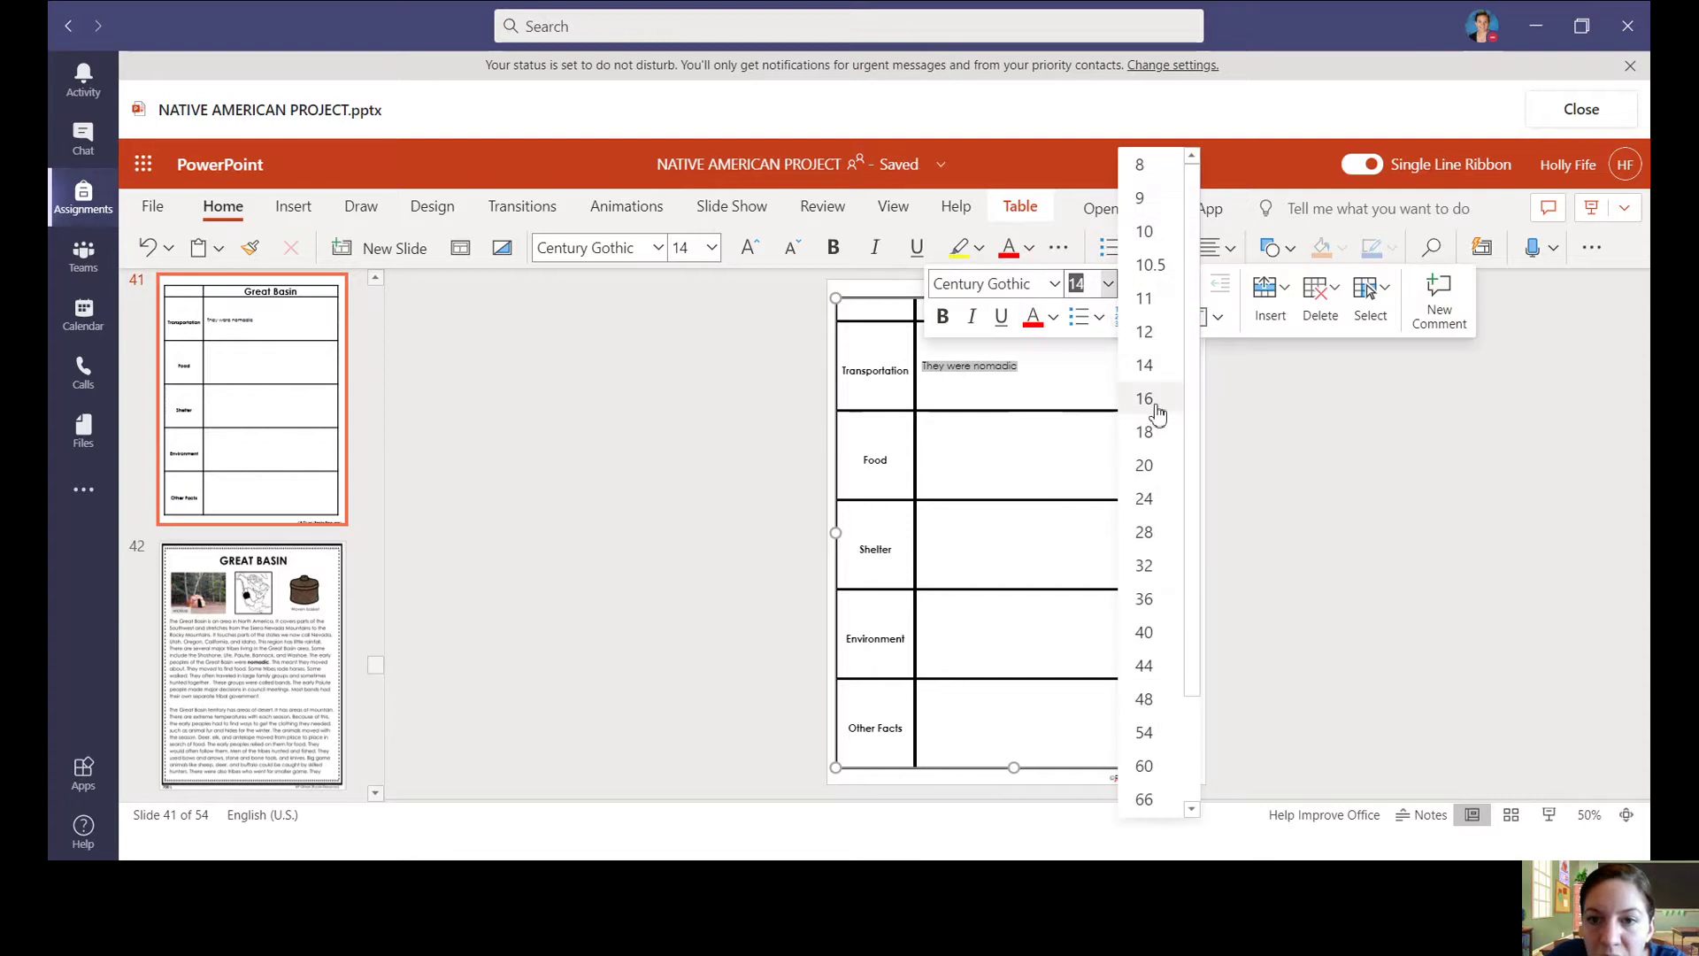
pyautogui.click(1146, 432)
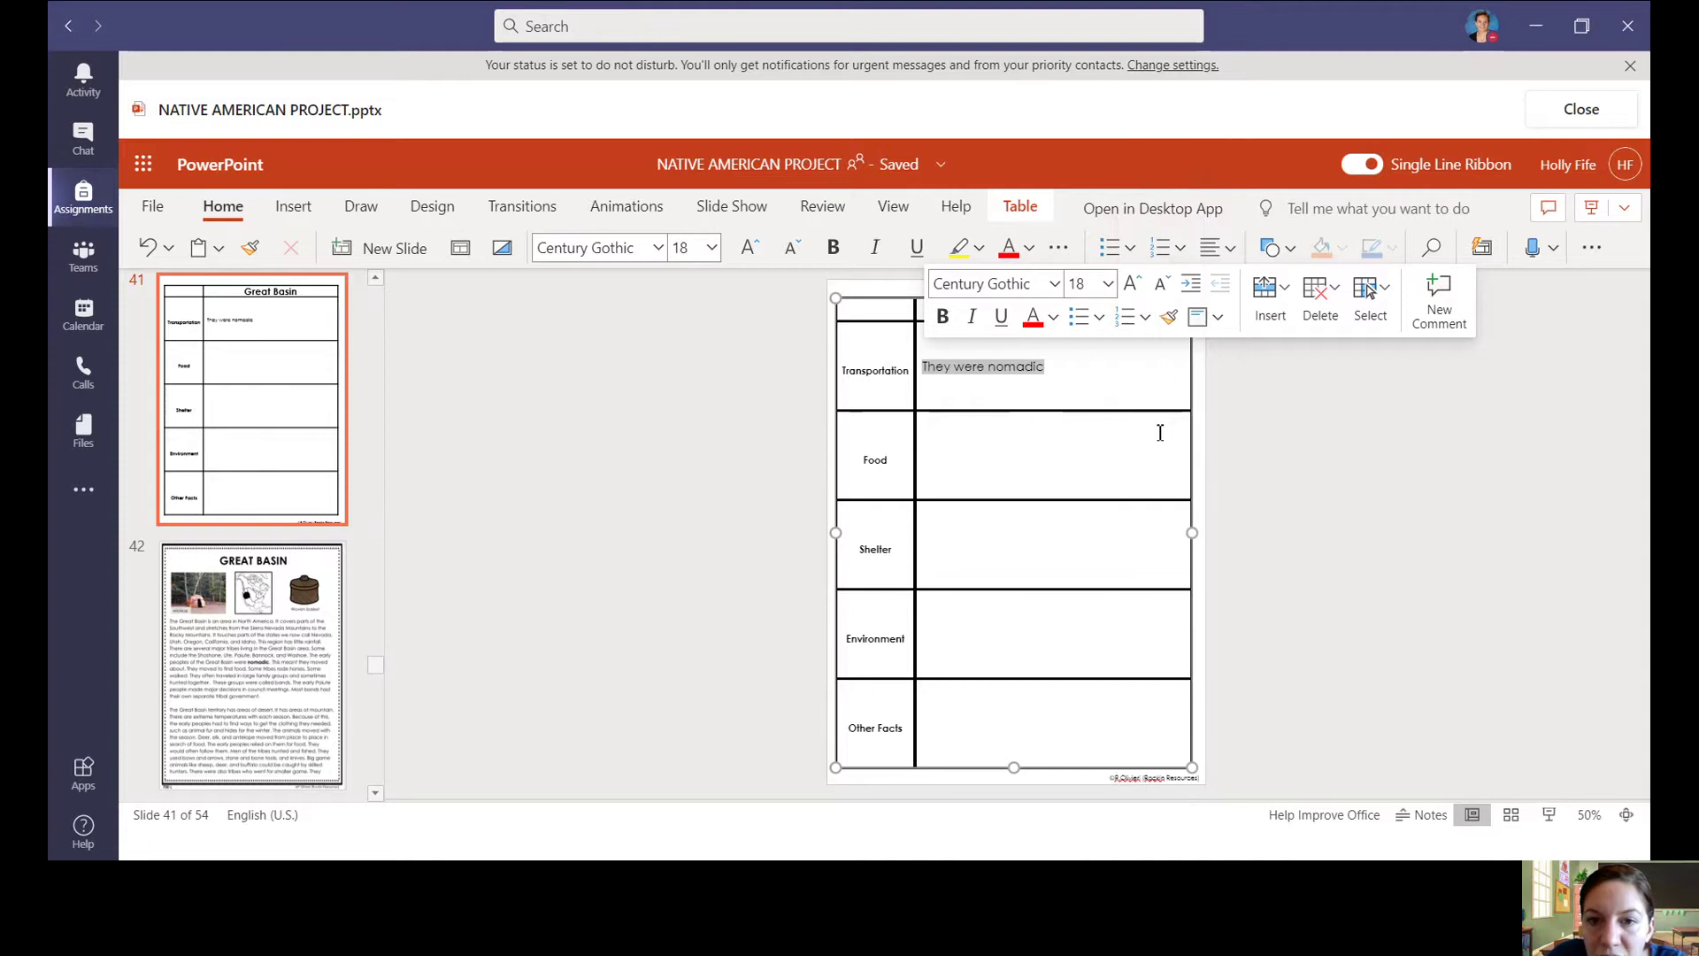
pyautogui.click(1110, 378)
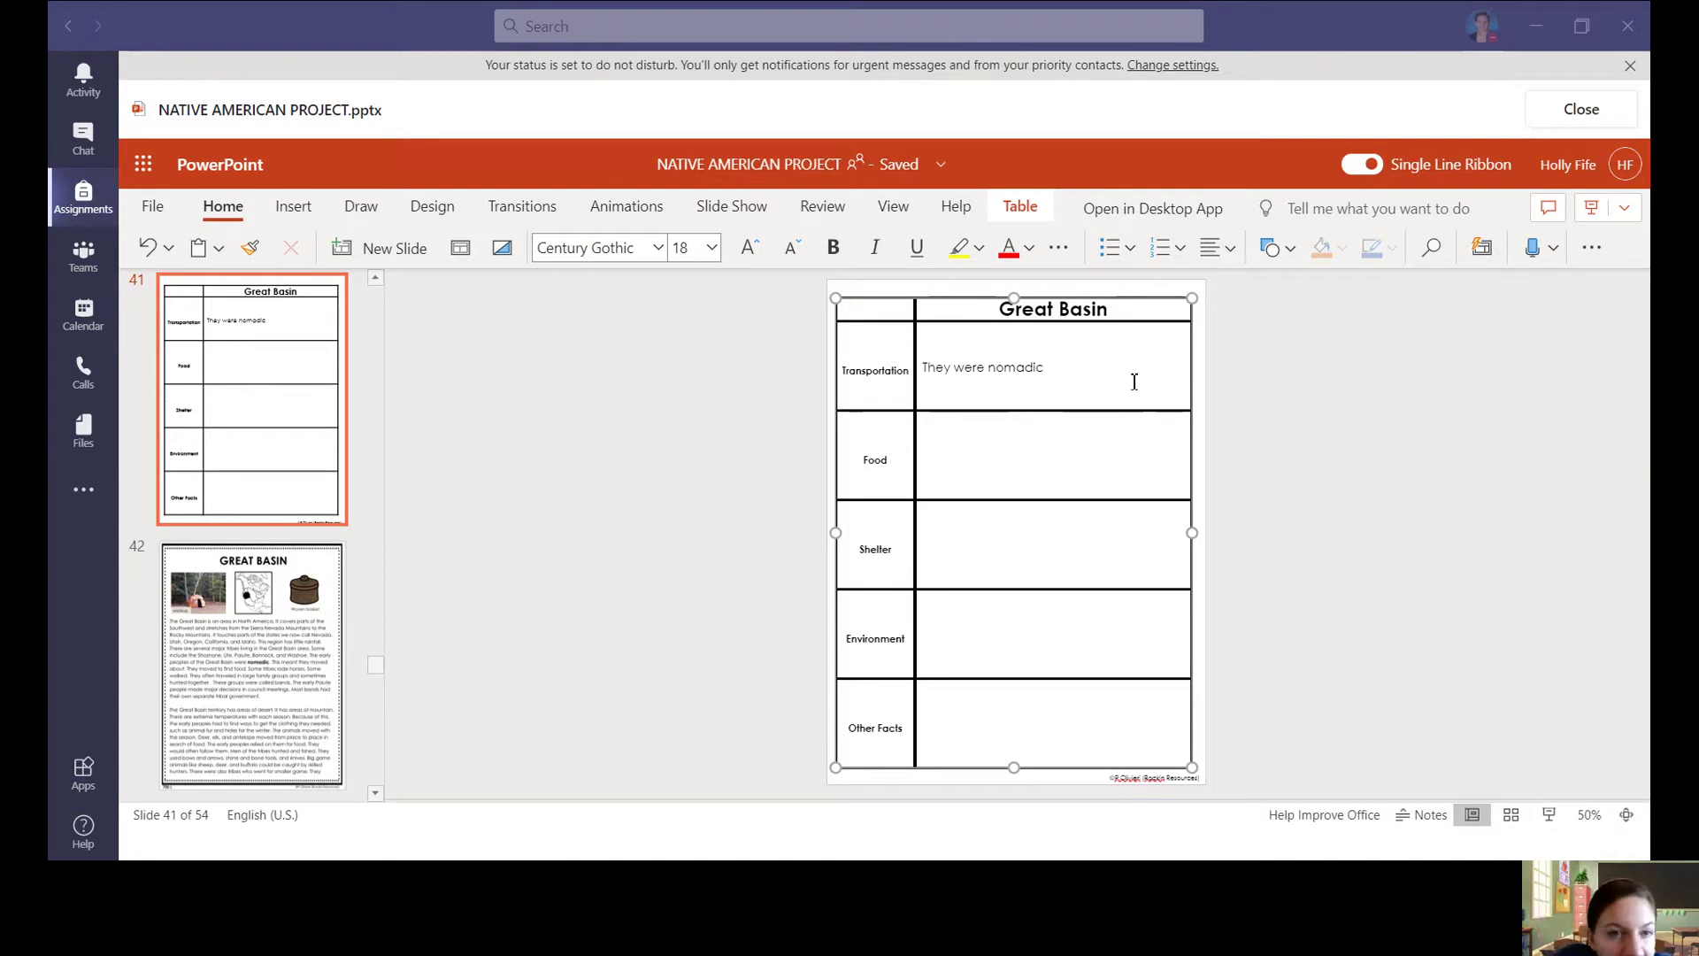
# Open the View zoom choices and close them without changing the zoom.
pyautogui.click(903, 215)
pyautogui.click(513, 252)
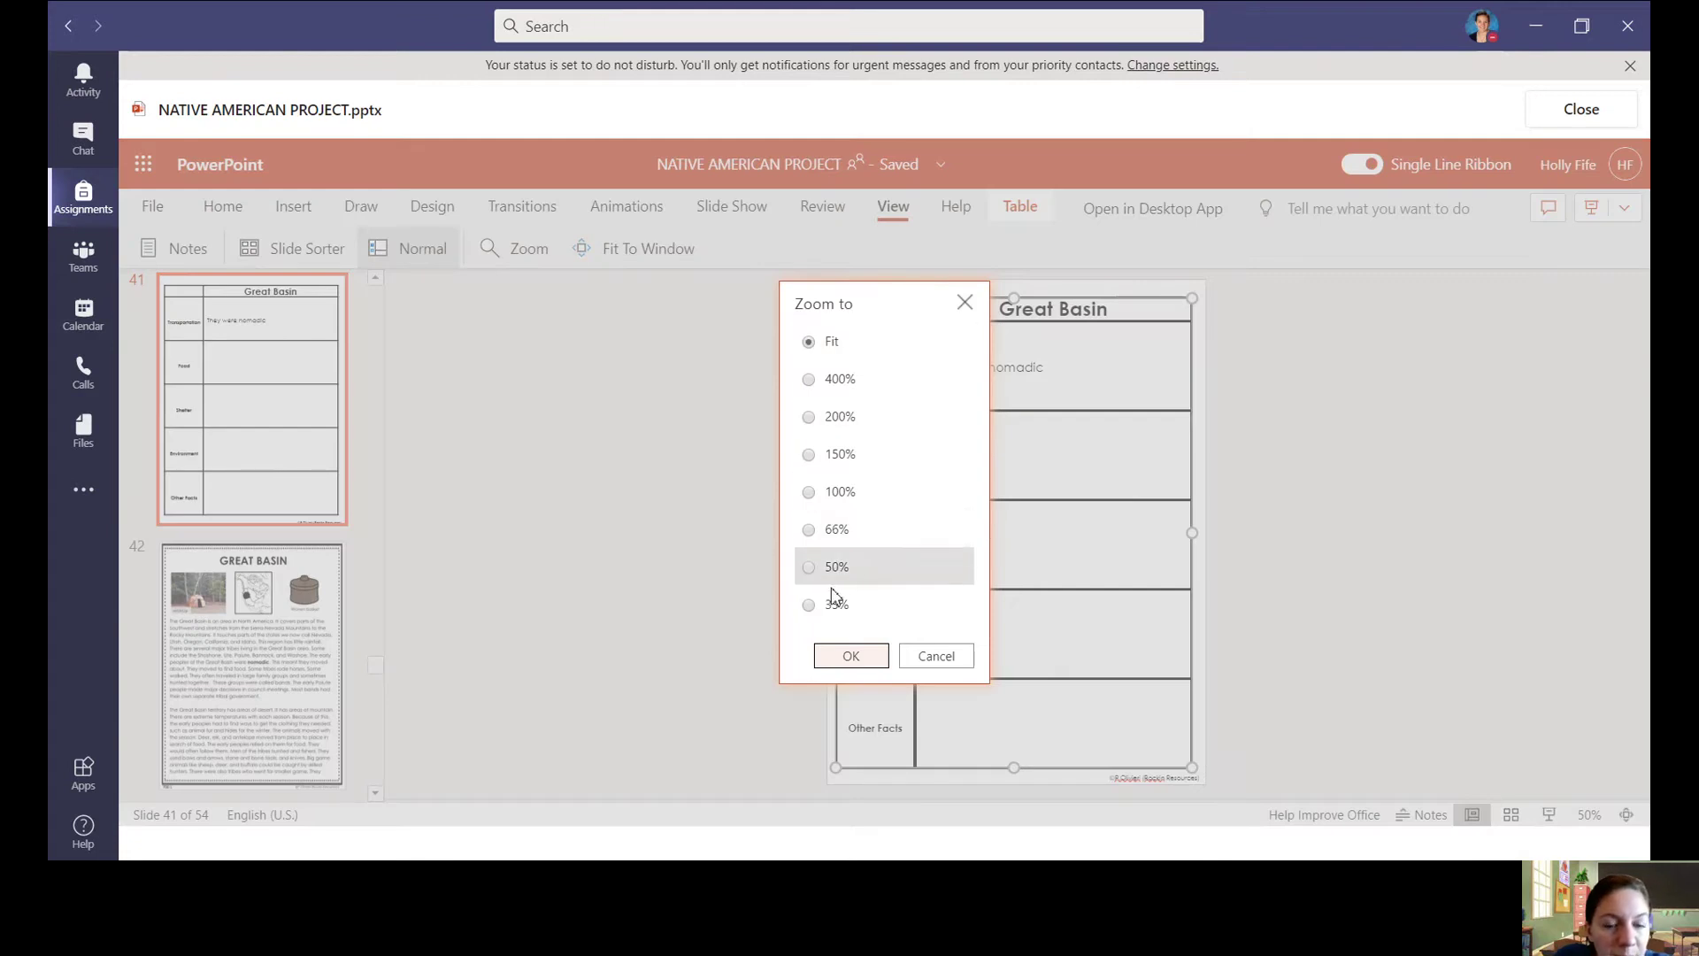
pyautogui.click(936, 656)
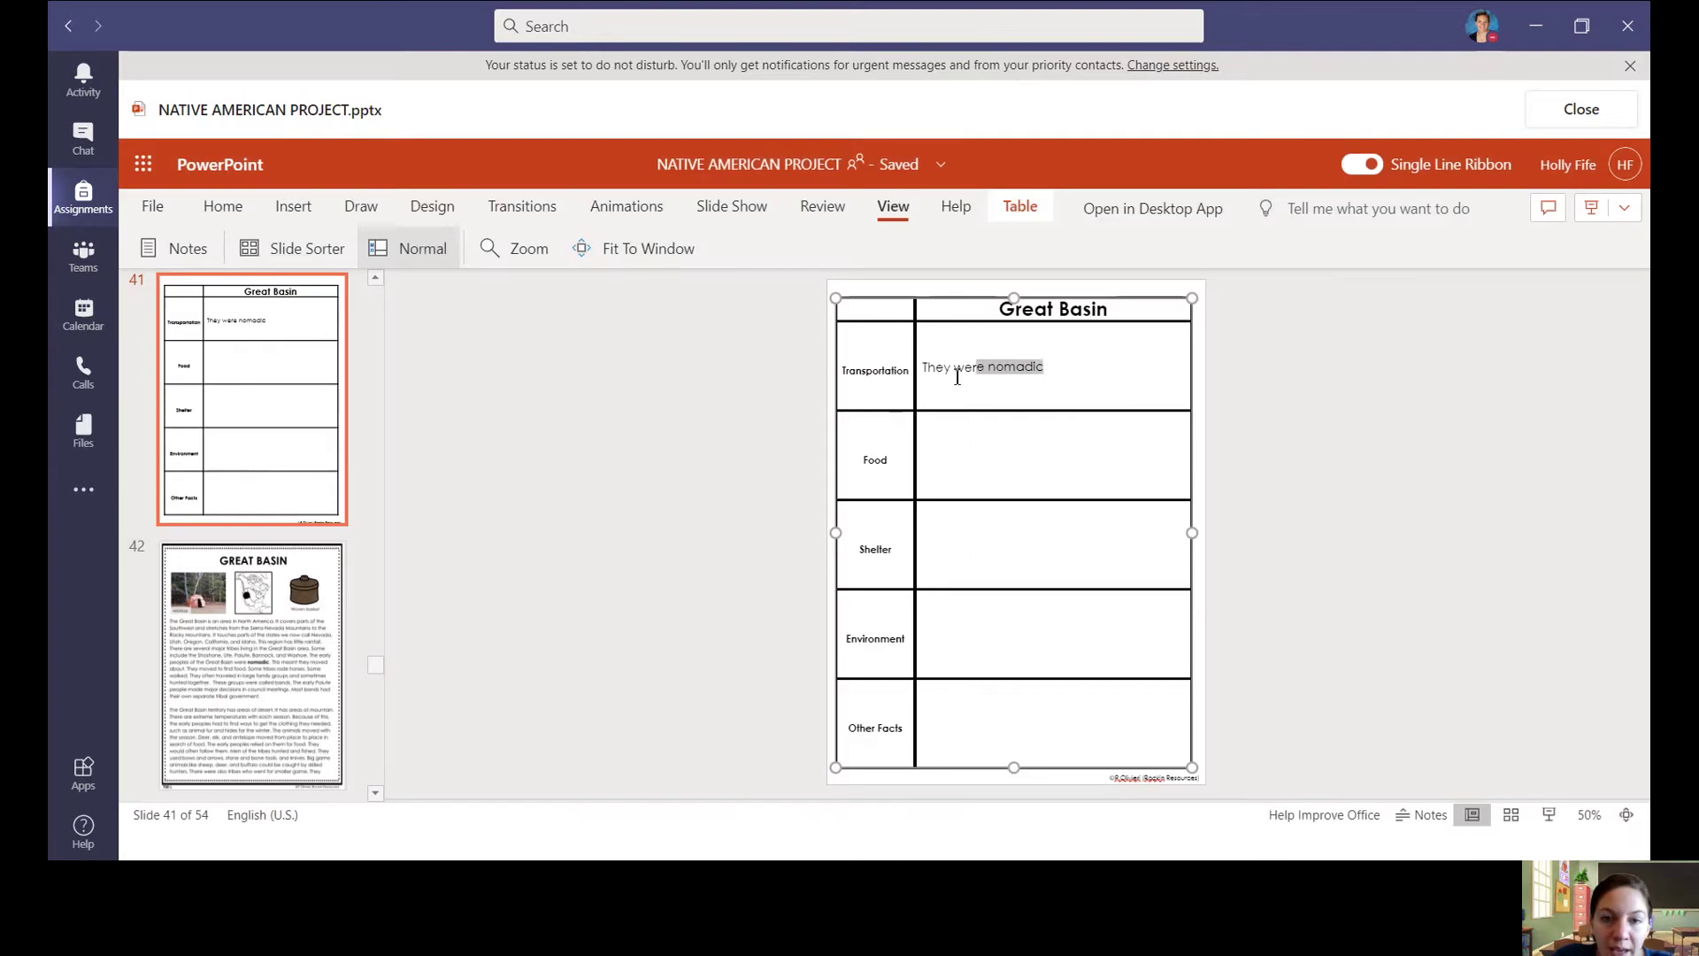
# Delete 'They were nomadic' from the Transportation cell, leaving the table empty.
pyautogui.moveTo(957, 378); pyautogui.dragTo(925, 369)
pyautogui.press('BackSpace')
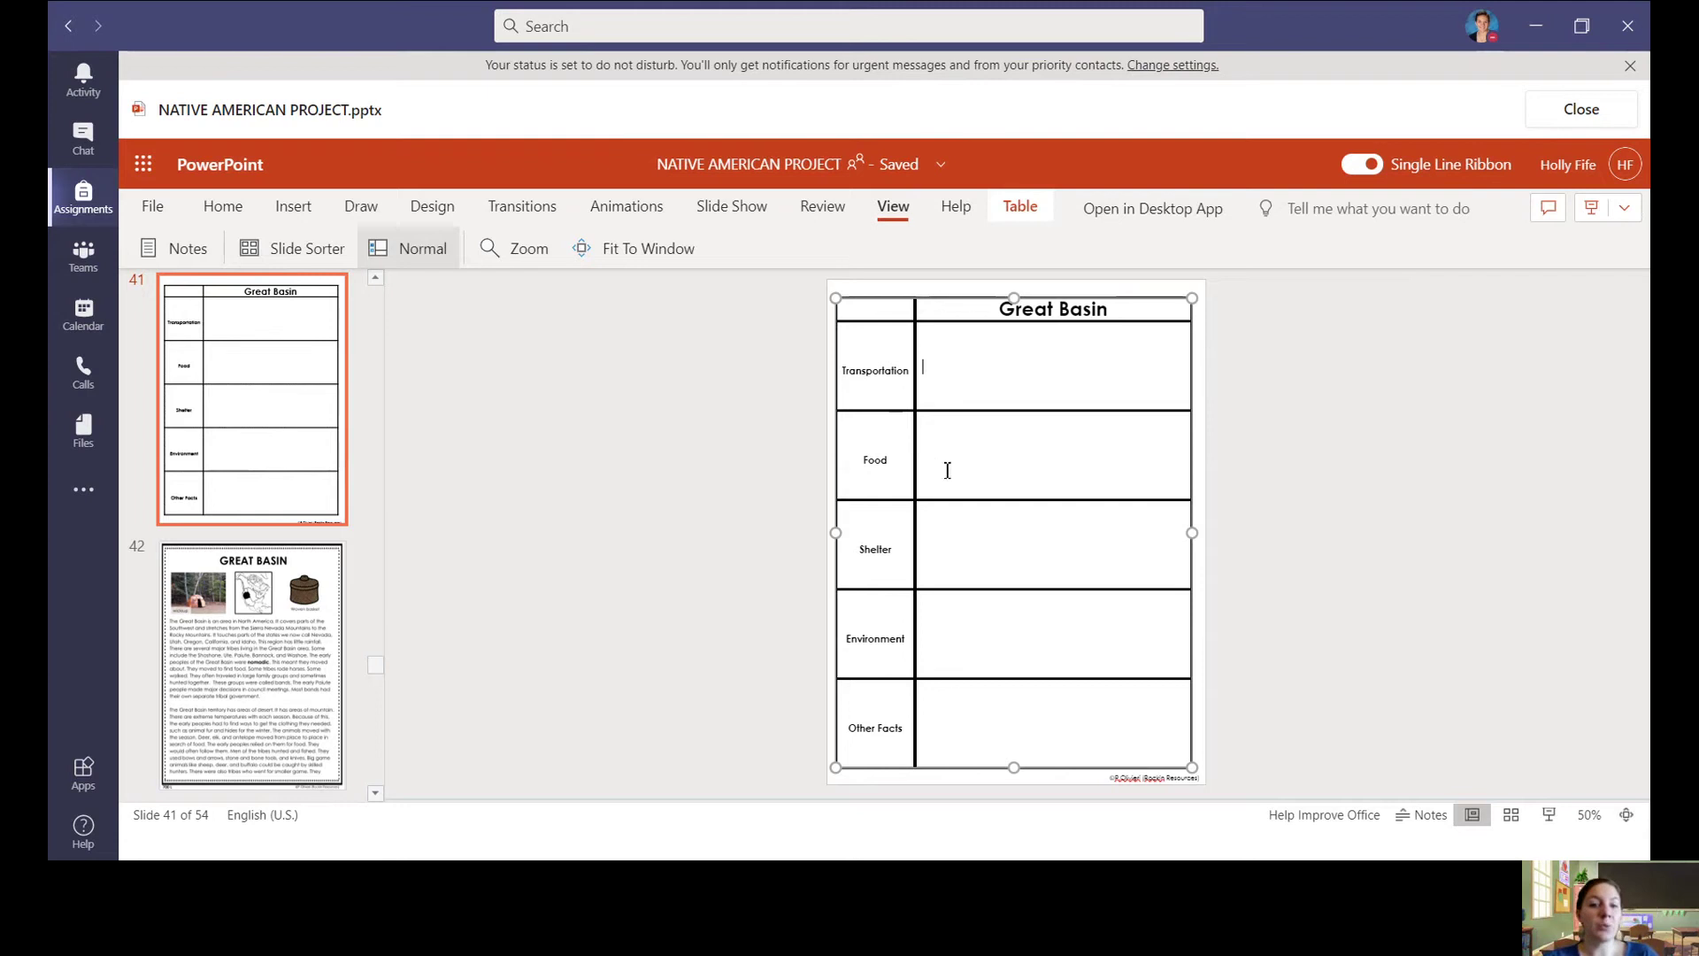
pyautogui.rightClick(980, 492)
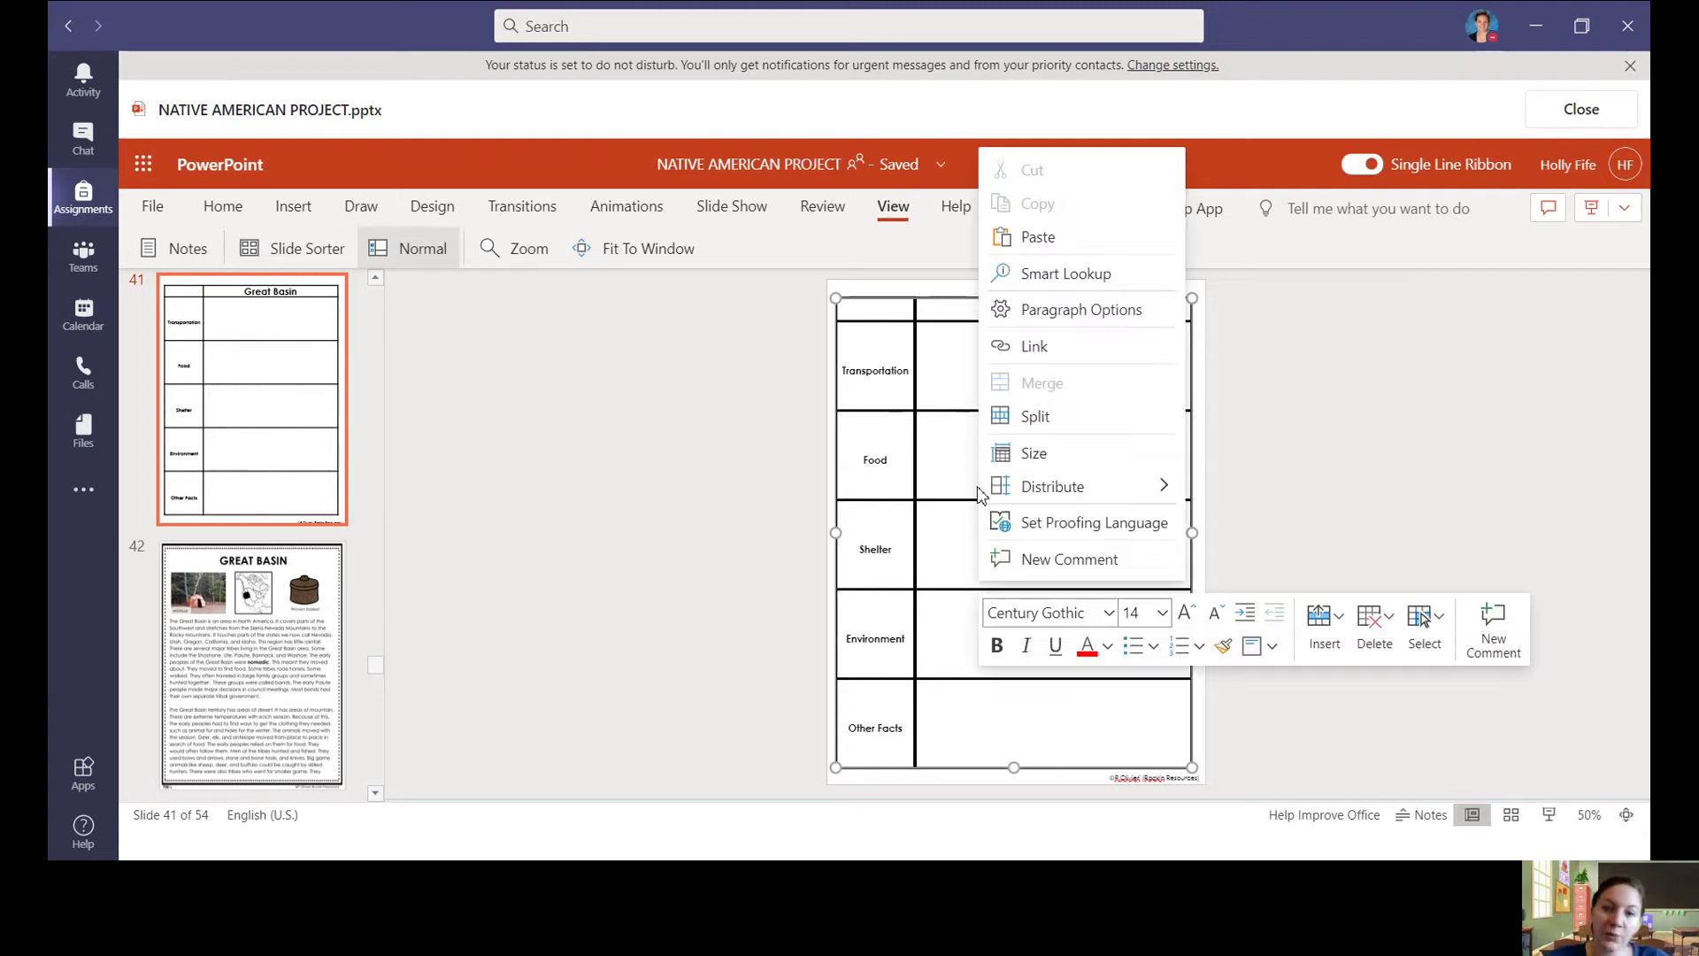
pyautogui.click(956, 466)
pyautogui.click(972, 545)
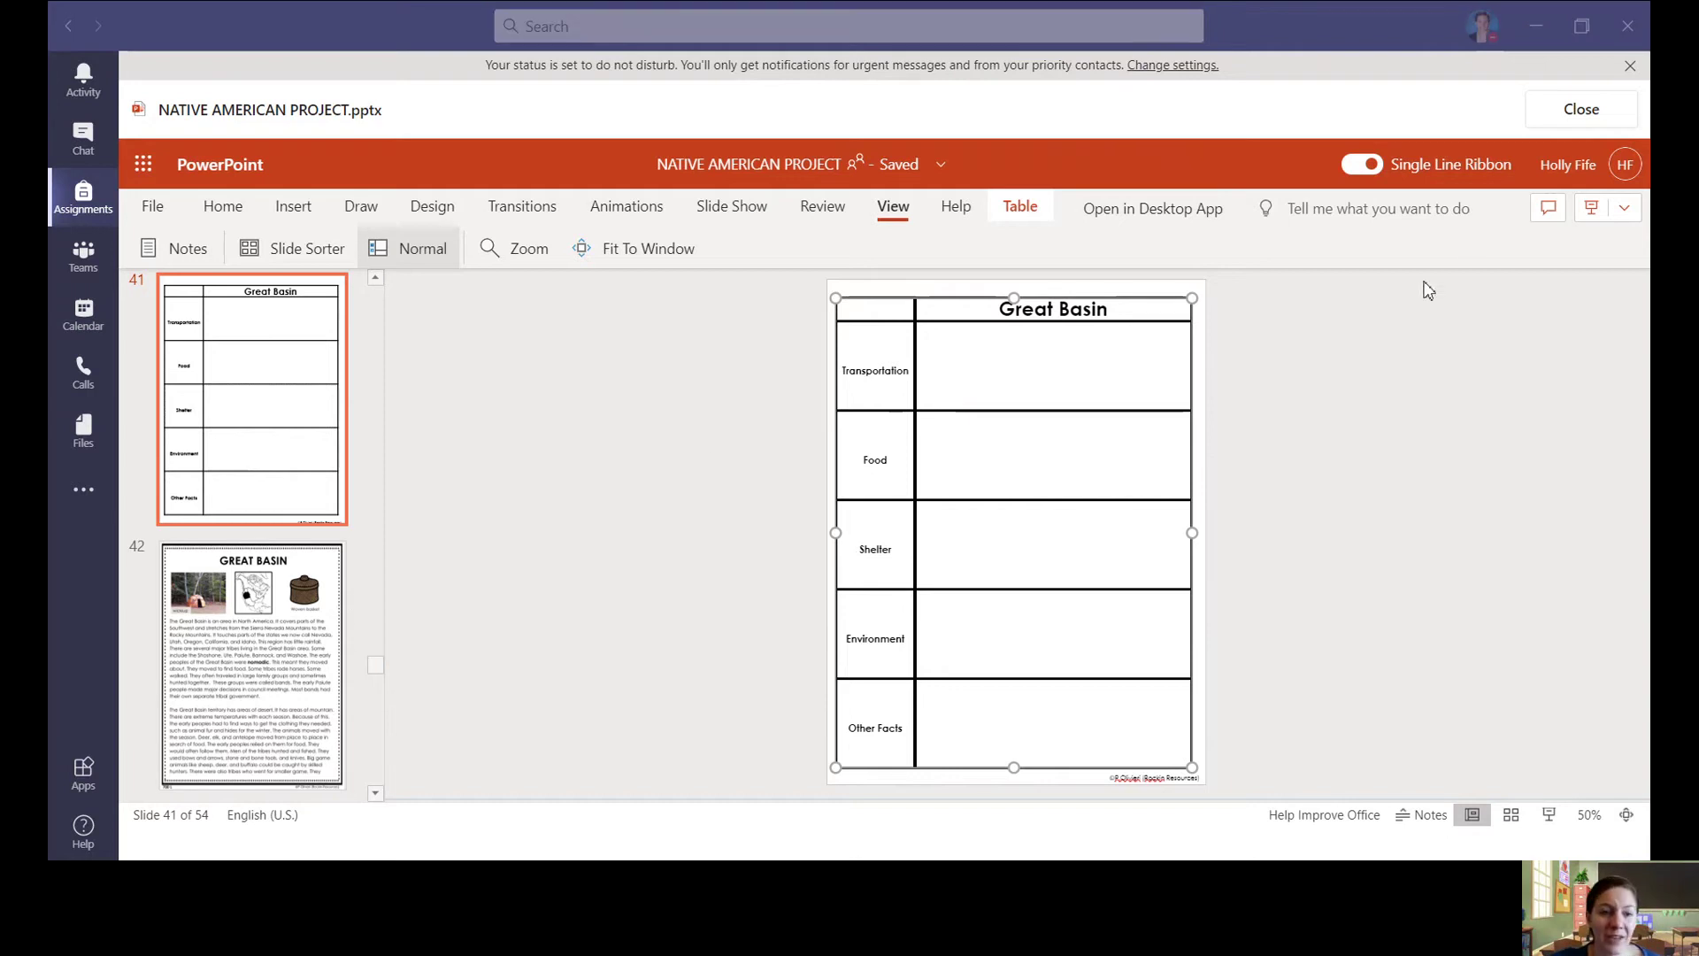
# Go to slide 42, the Great Basin reading page, and bring up the Home ribbon.
pyautogui.click(276, 622)
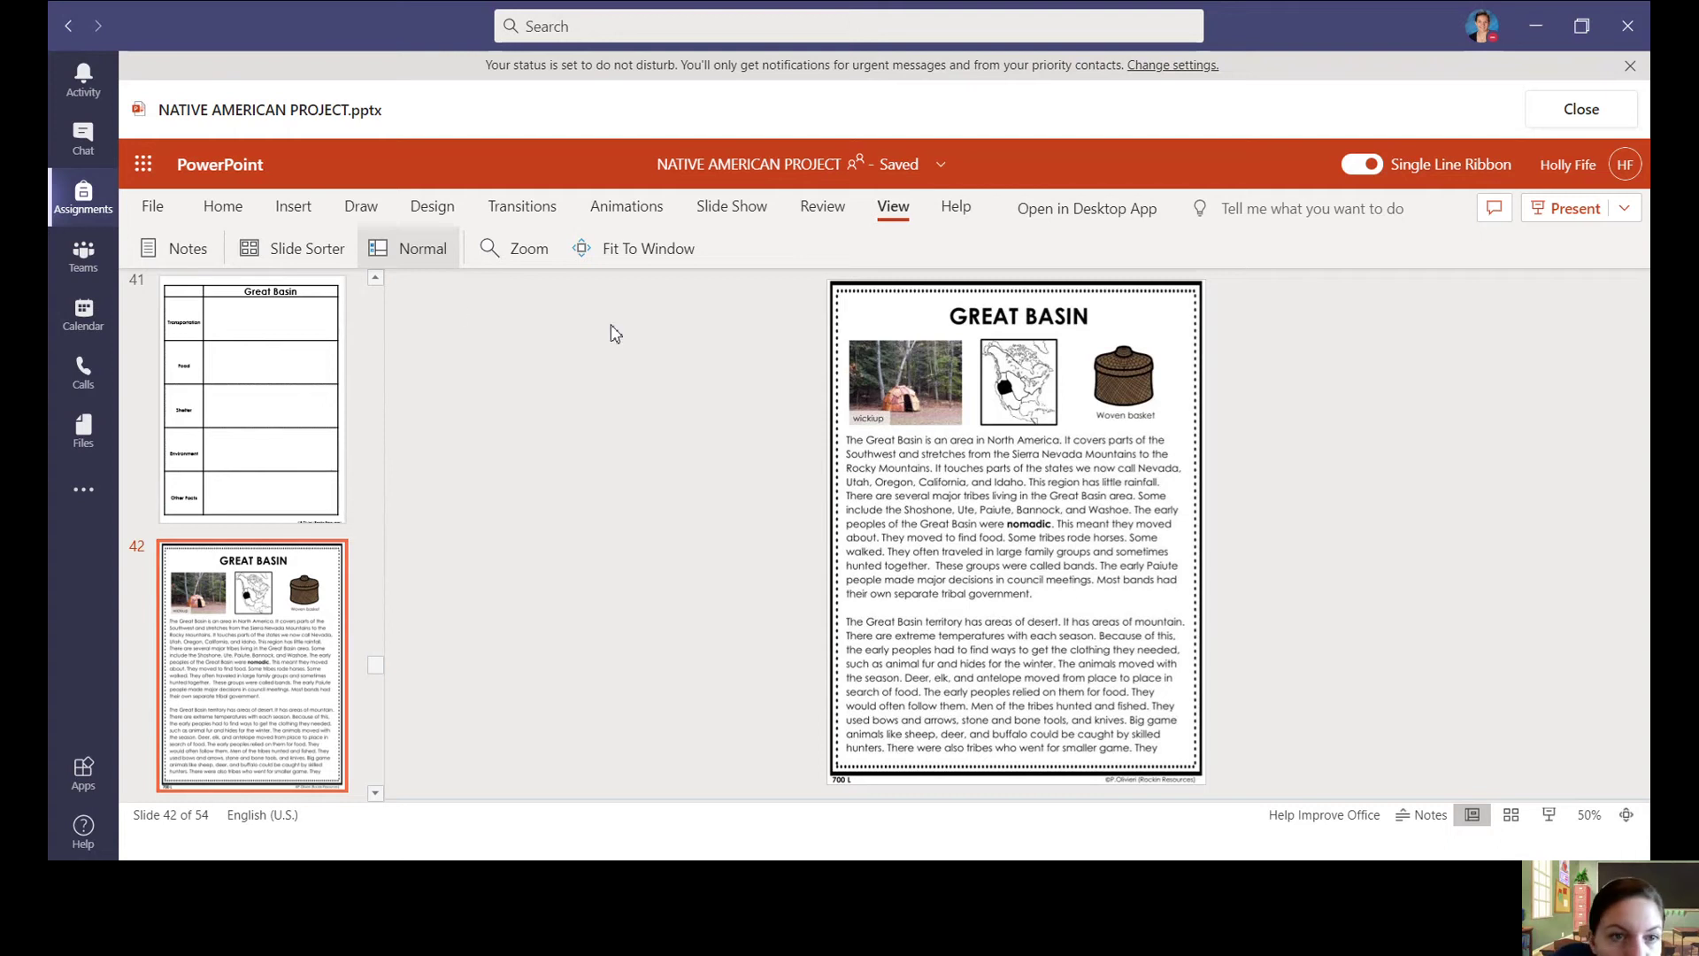
pyautogui.click(223, 212)
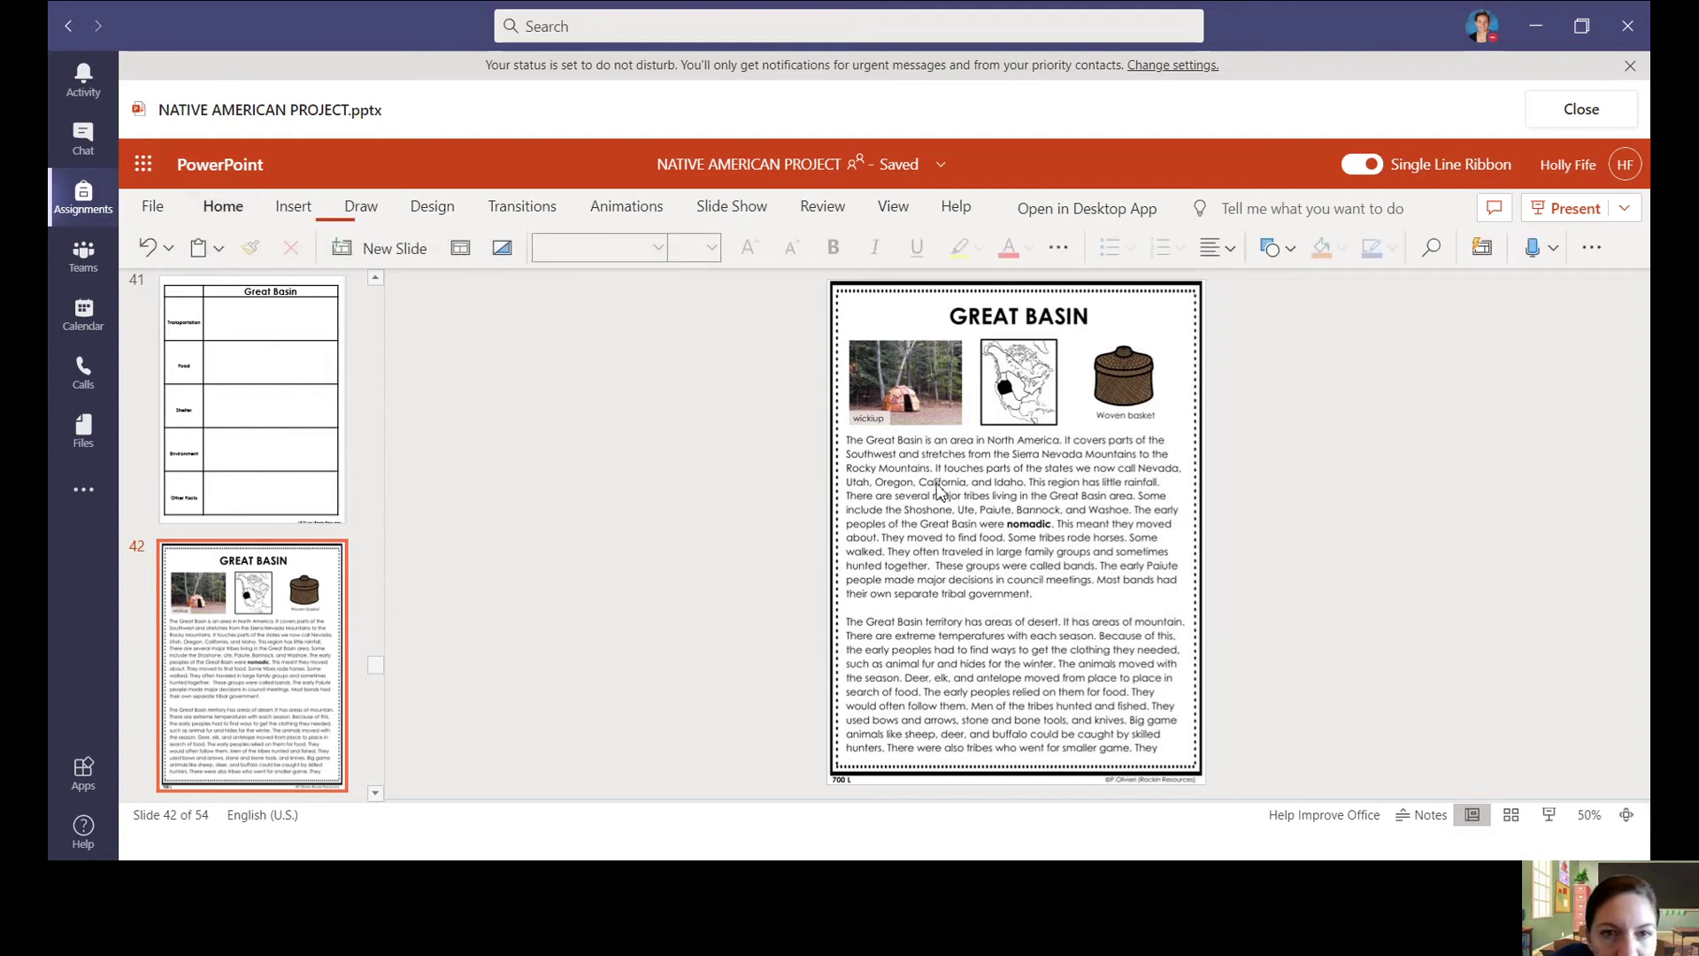